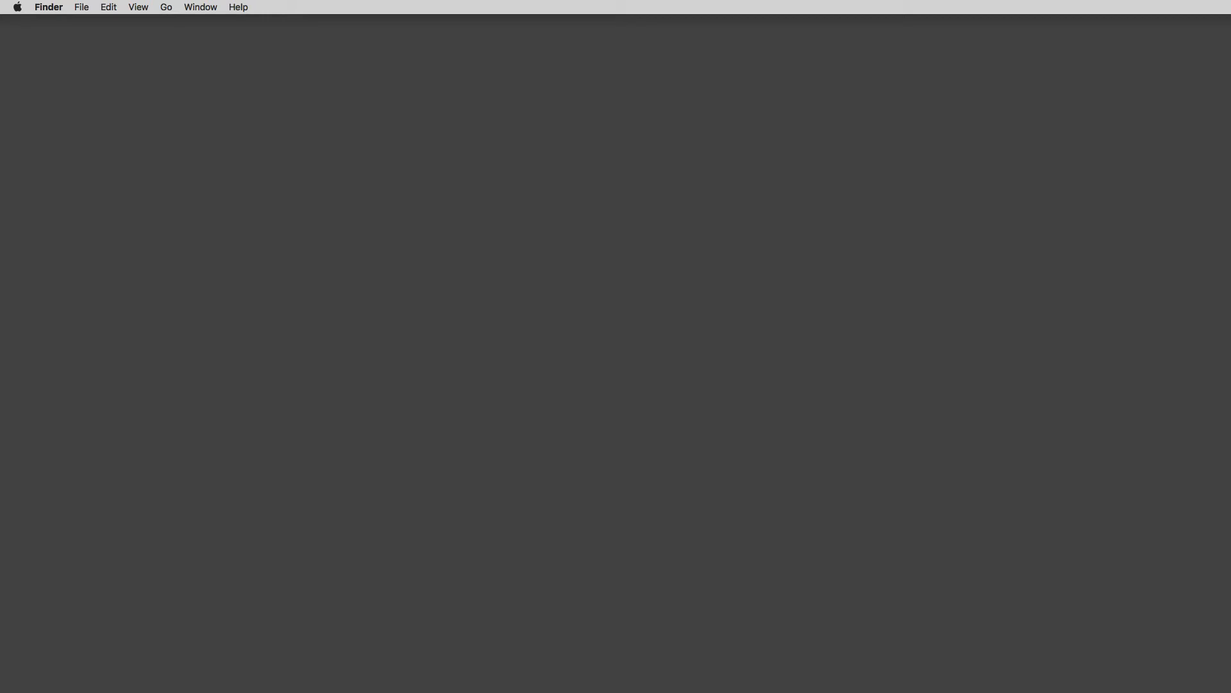
# - Switch to Avid Media Composer, load 002-C029.mov from the Night From Day bin as source, and cue it to its first frame
pyautogui.press('super+Tab')
pyautogui.press('super+Tab')
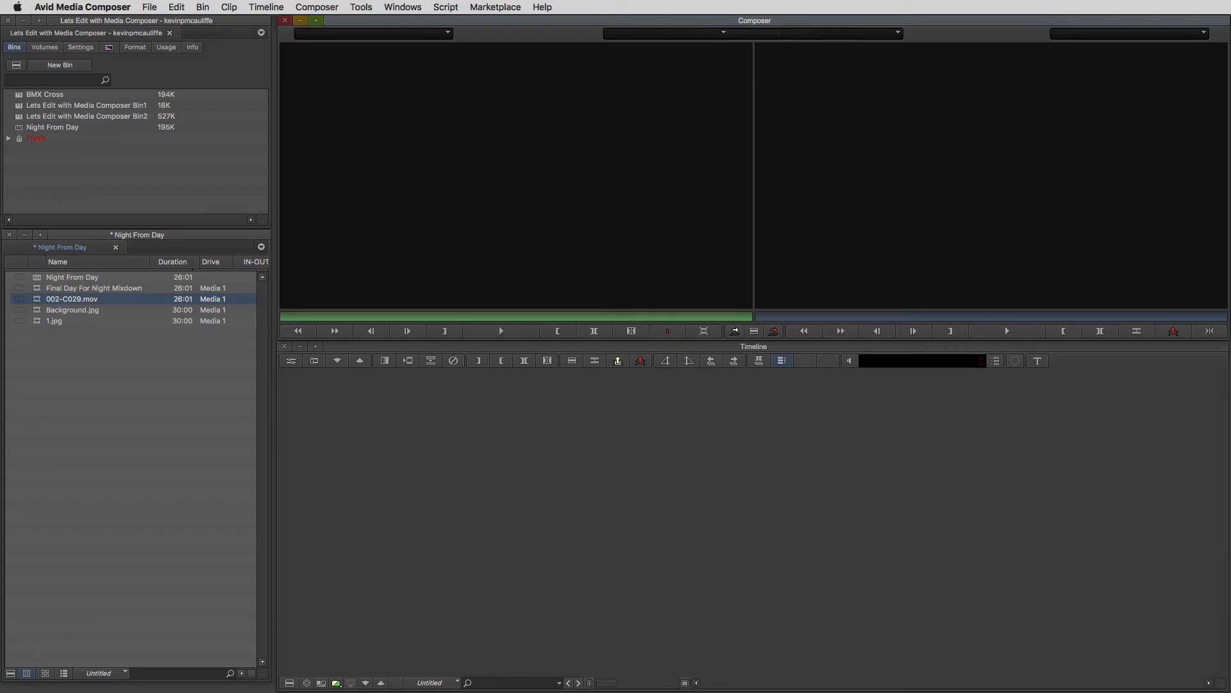
pyautogui.doubleClick(37, 299)
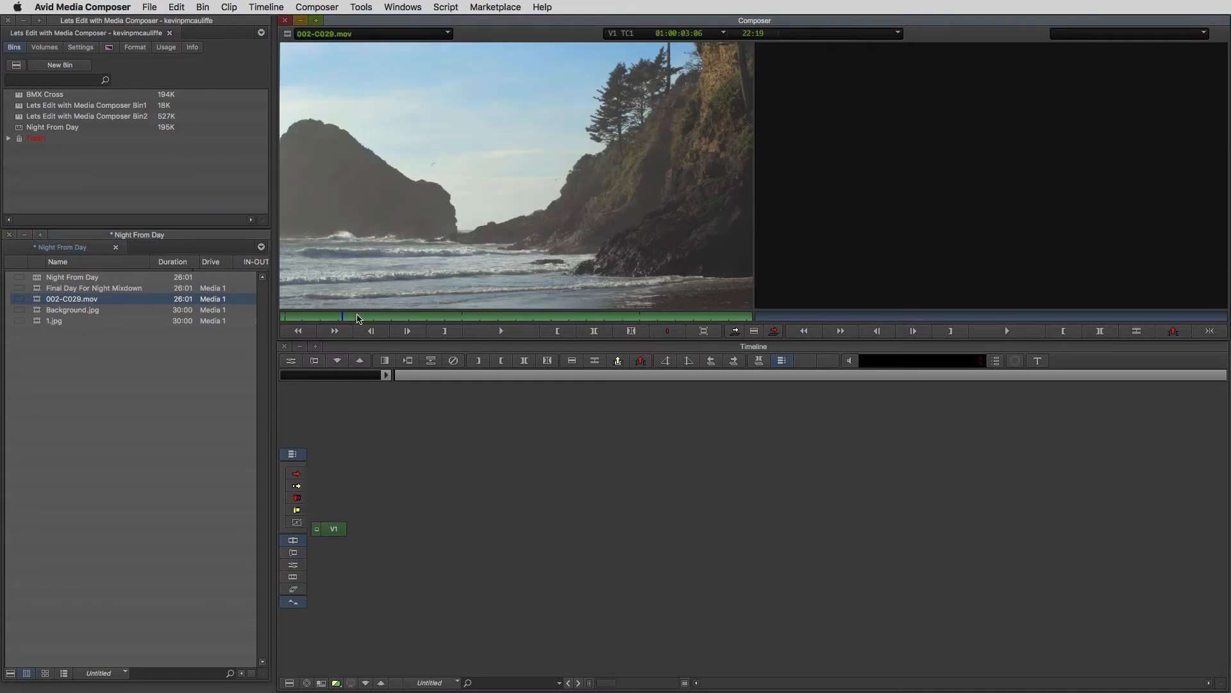
pyautogui.moveTo(359, 316); pyautogui.dragTo(282, 320)
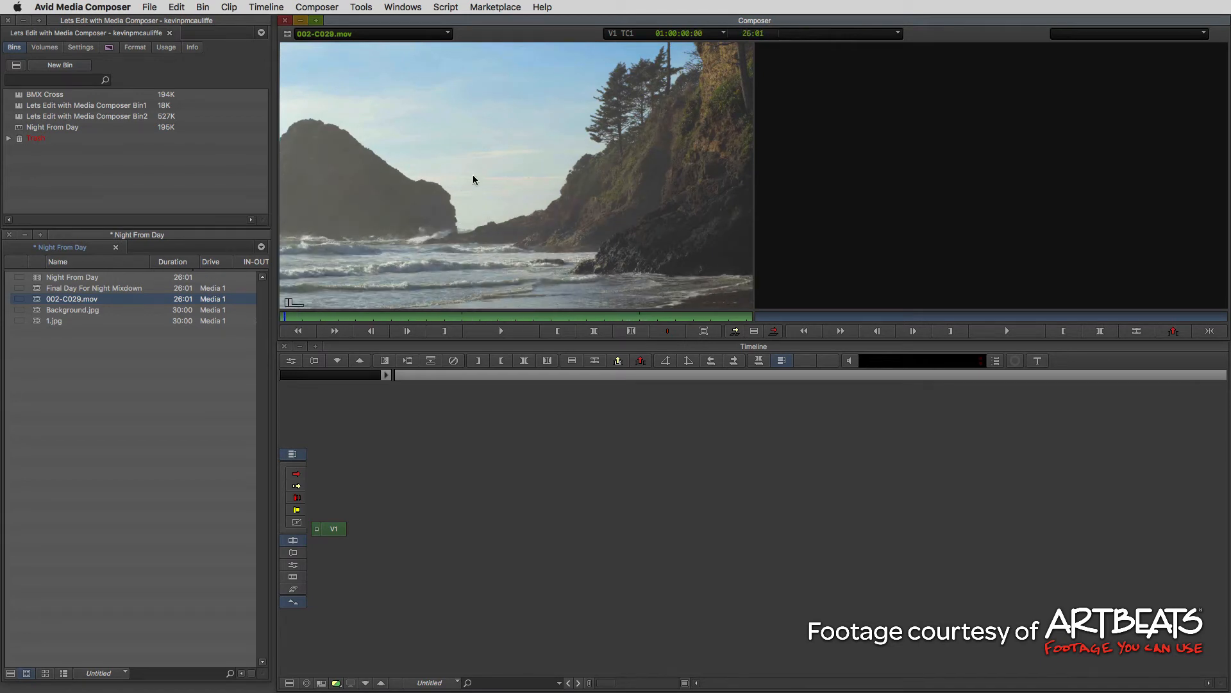
# - Mark the first five seconds of 002-C029.mov and splice that section into a new sequence
pyautogui.write('+500')
pyautogui.press('Return')
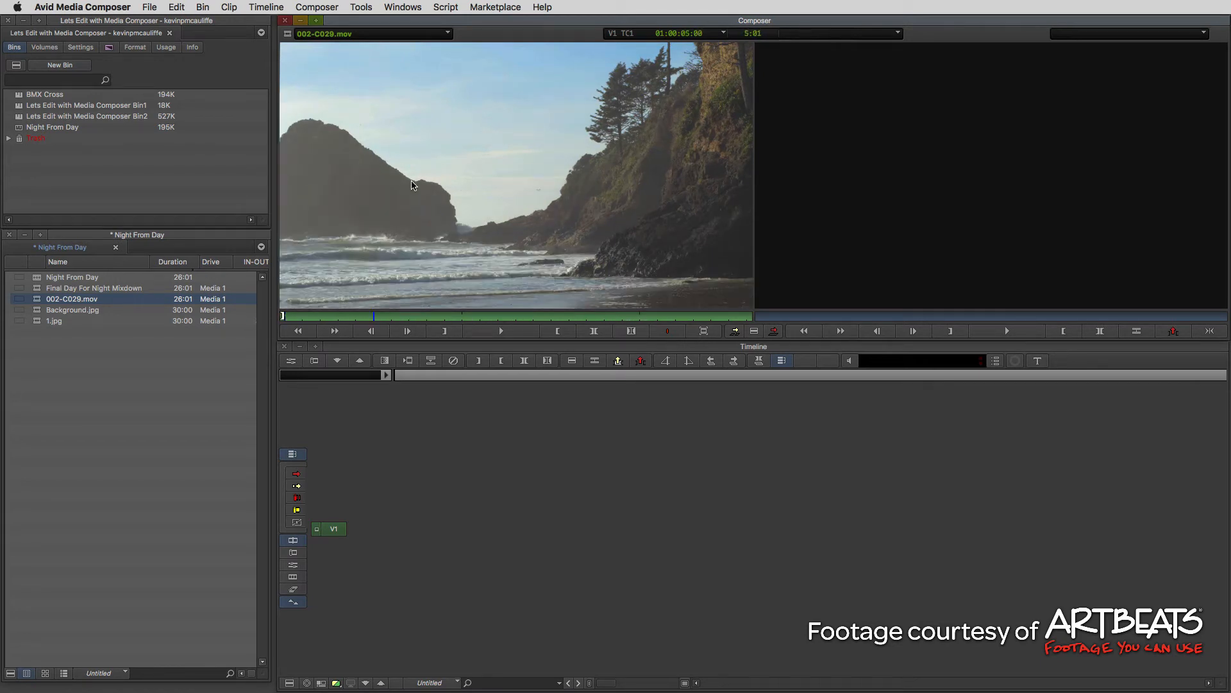
pyautogui.press('i')
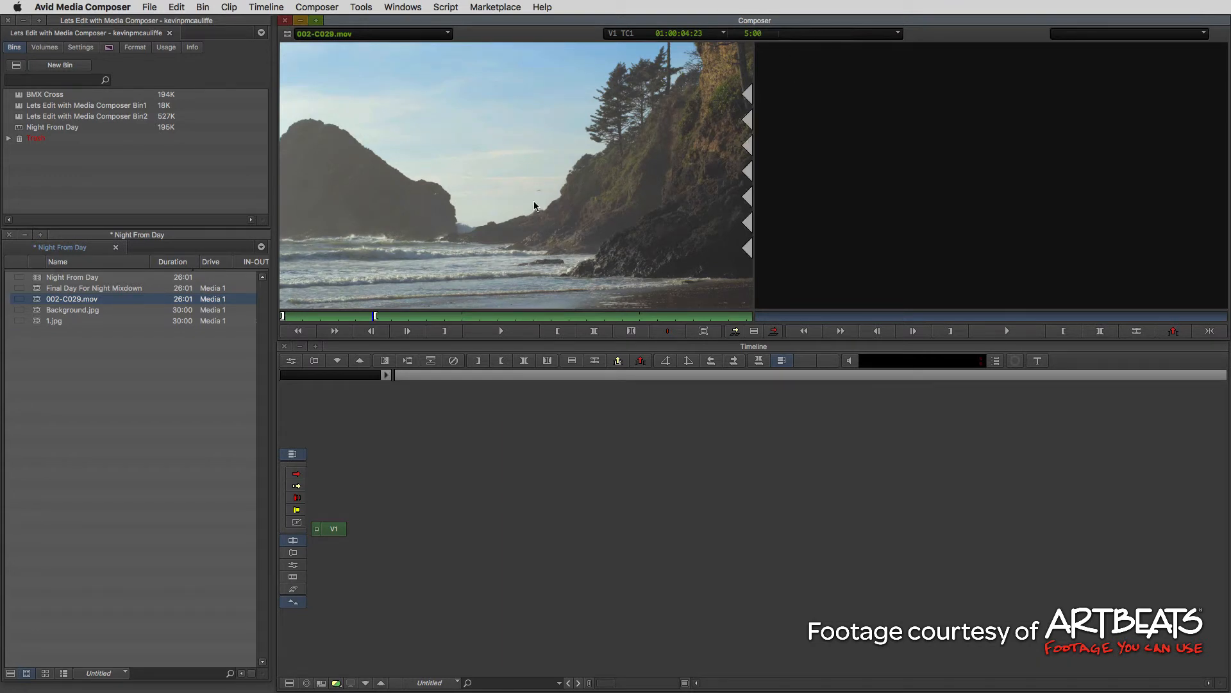
pyautogui.press('v')
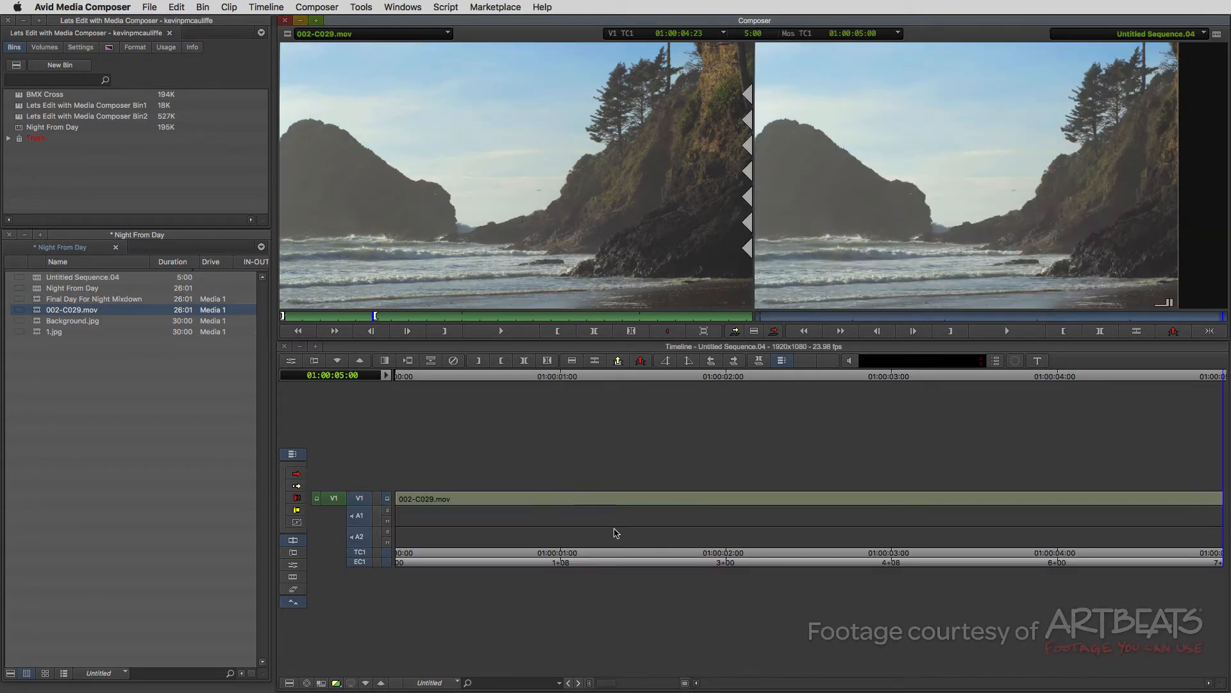
# - Return to the sequence's start, find the HSL effect, and apply BCC HSL to the 002-C029.mov clip on V1
pyautogui.moveTo(616, 533); pyautogui.dragTo(368, 508)
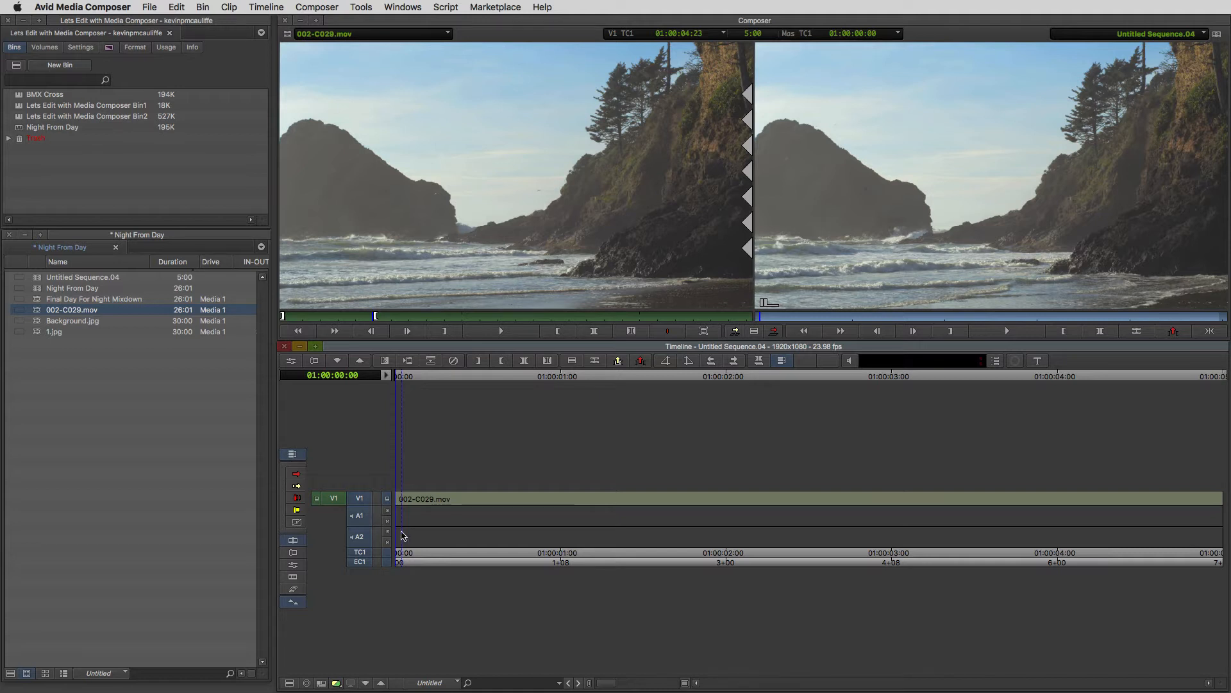
pyautogui.moveTo(404, 536); pyautogui.dragTo(386, 510)
pyautogui.press('super+8')
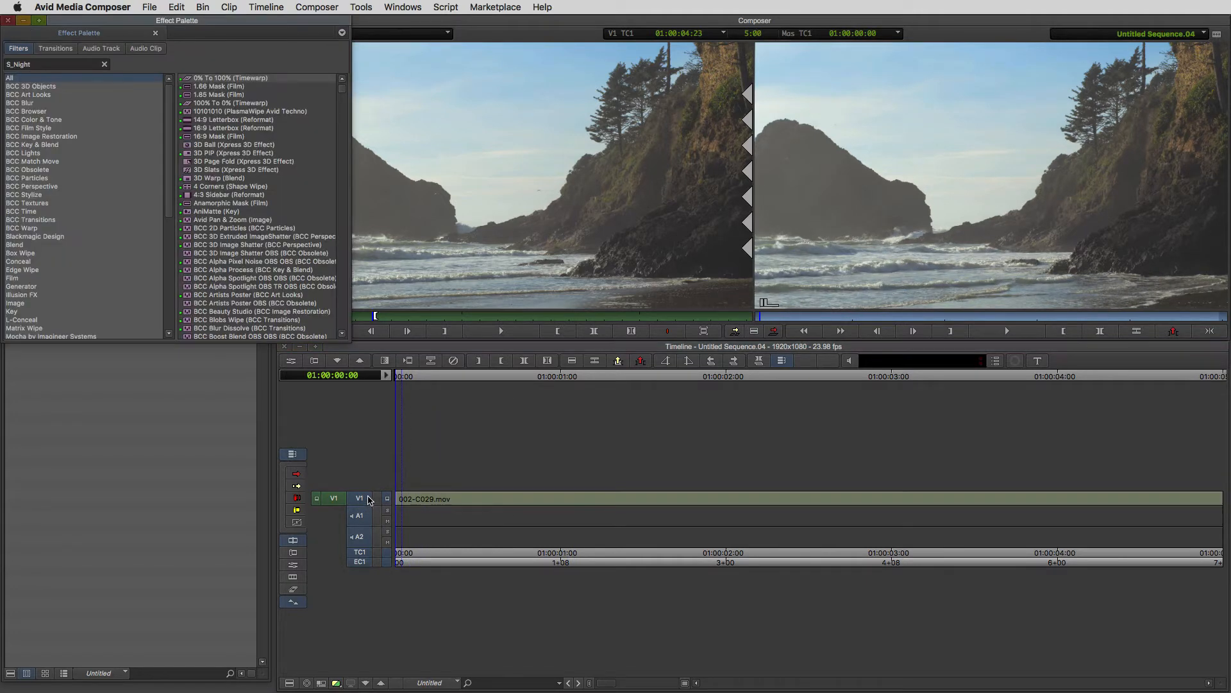
pyautogui.click(104, 64)
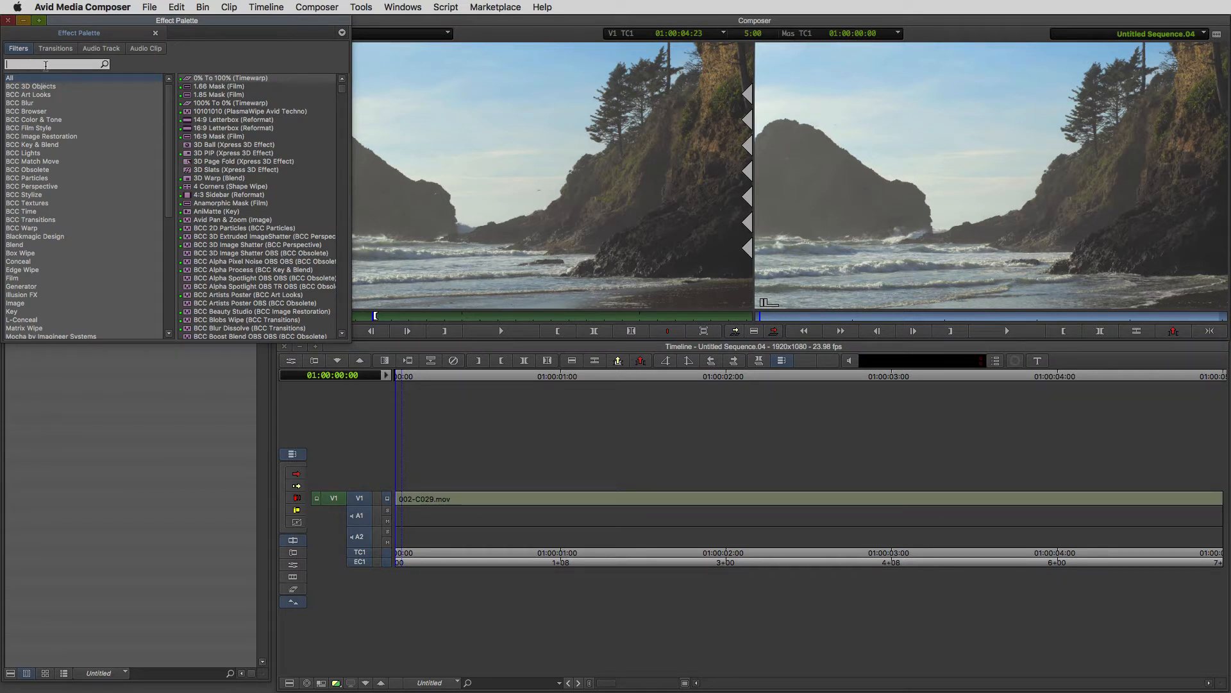
pyautogui.write('HSL')
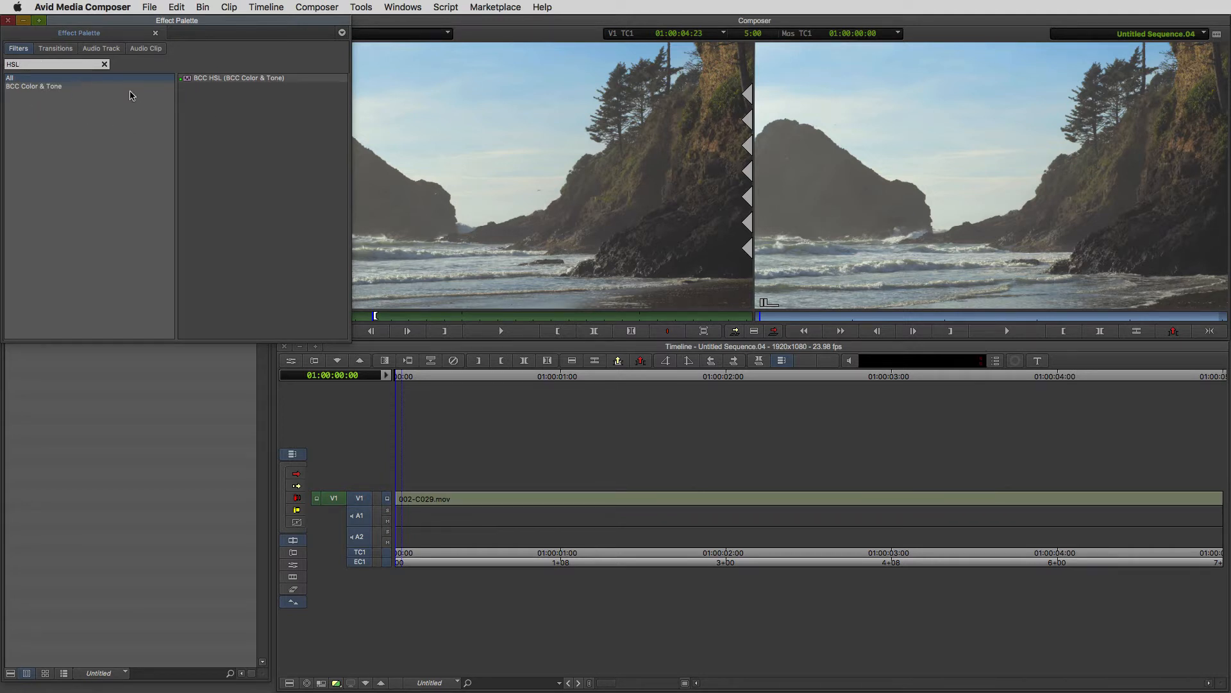
pyautogui.moveTo(233, 82); pyautogui.dragTo(627, 498)
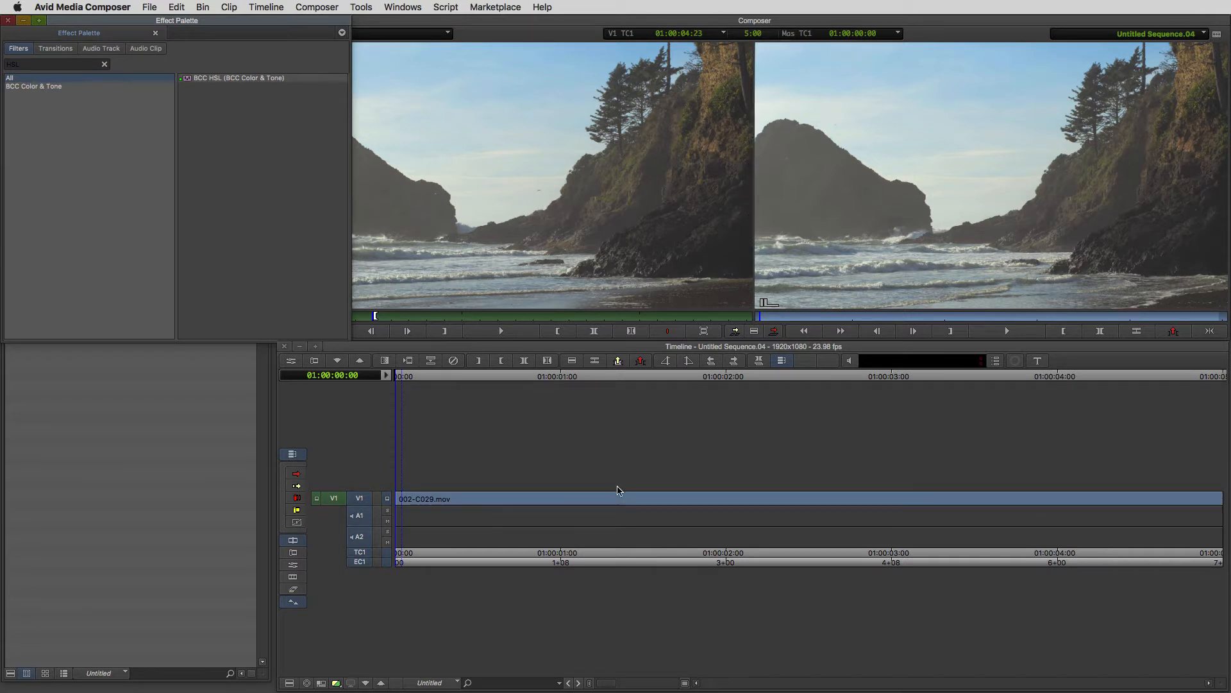
# - Set the BCC HSL effect's Saturation to -30 on the V1 clip and close the effect editor
pyautogui.click(679, 500)
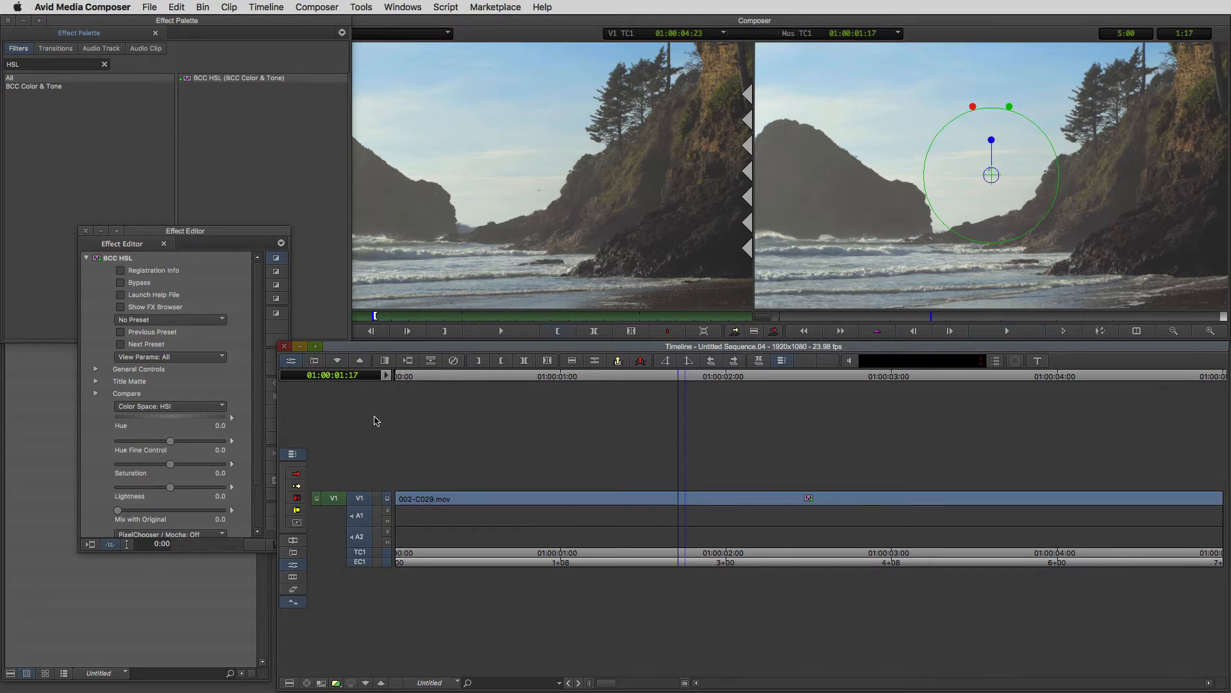
pyautogui.click(172, 469)
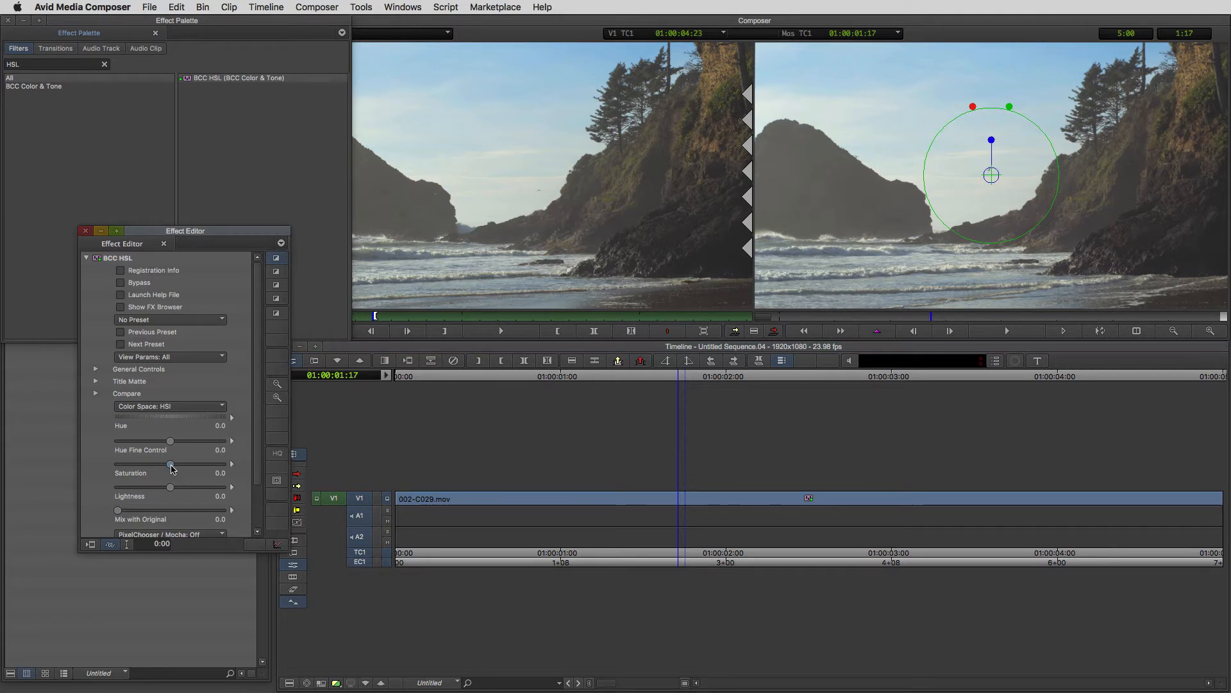
pyautogui.moveTo(172, 469); pyautogui.dragTo(154, 469)
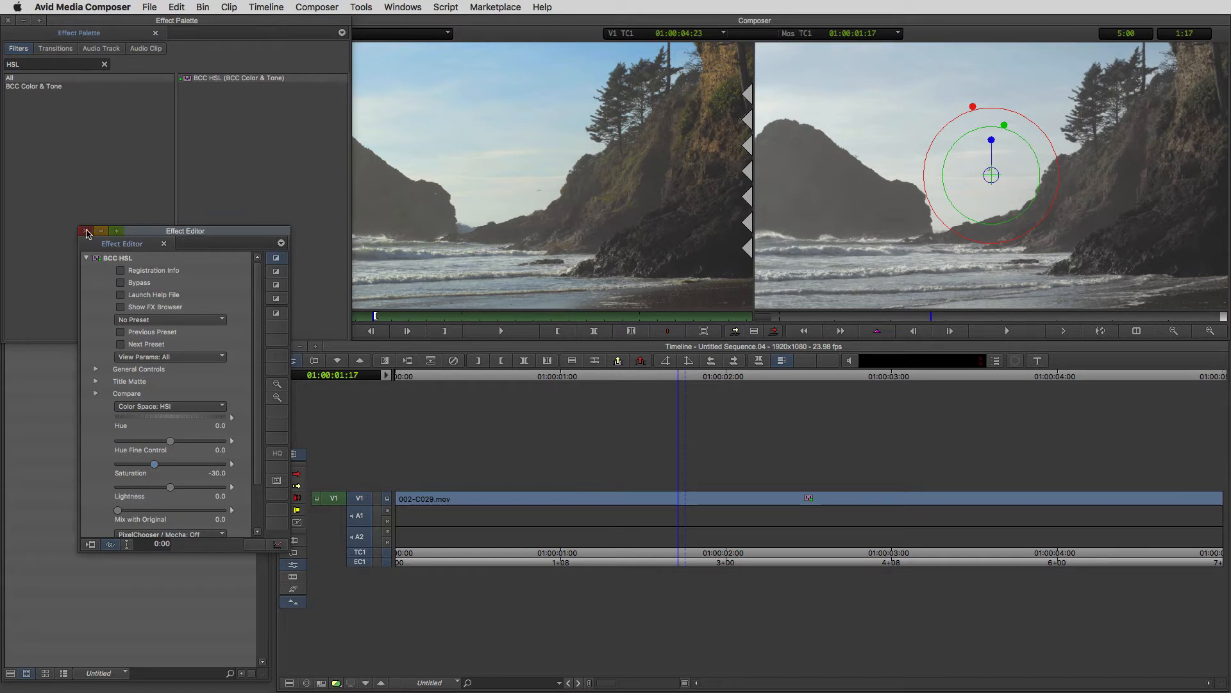
pyautogui.click(88, 233)
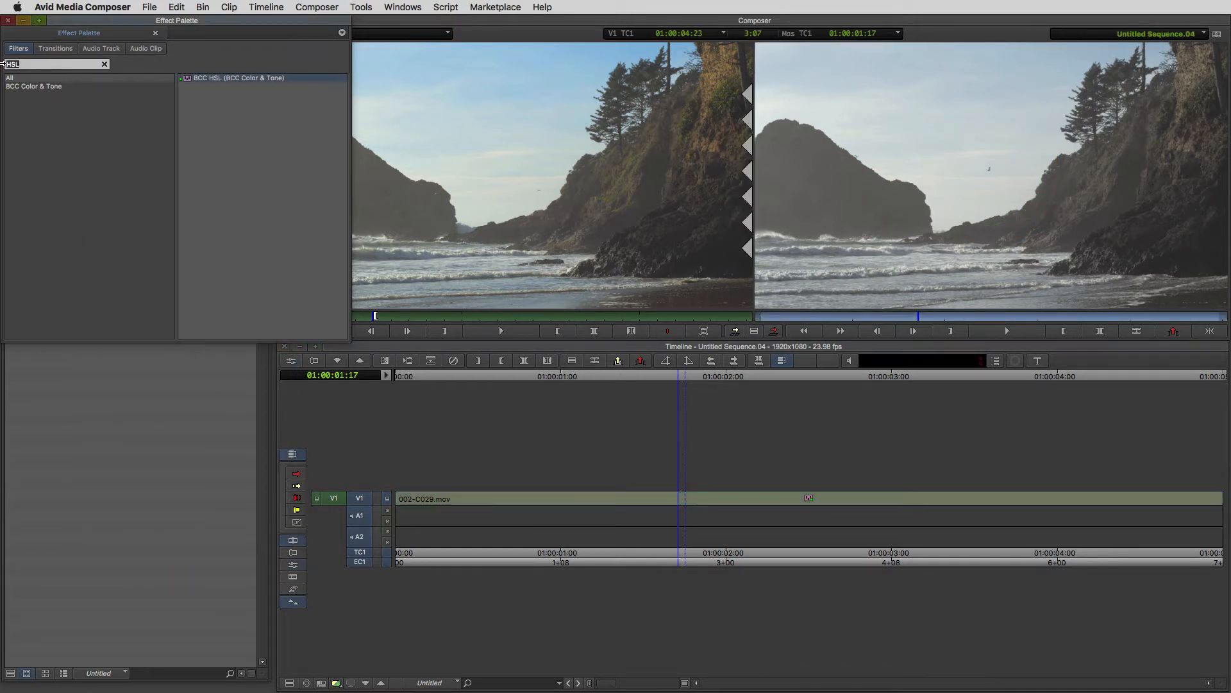
# - Apply BCC Levels-Gamma over the clip's existing effect, with Input Black at 23.9 and Output White at 79.7
pyautogui.write('Levels')
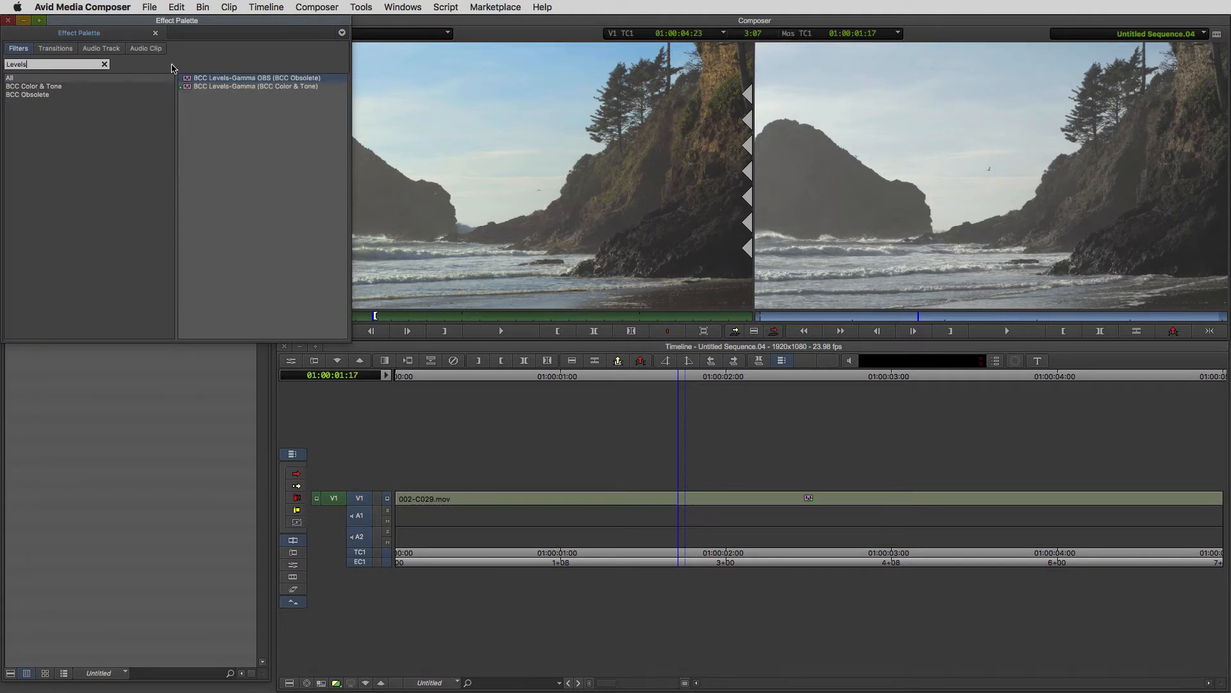
pyautogui.click(193, 86)
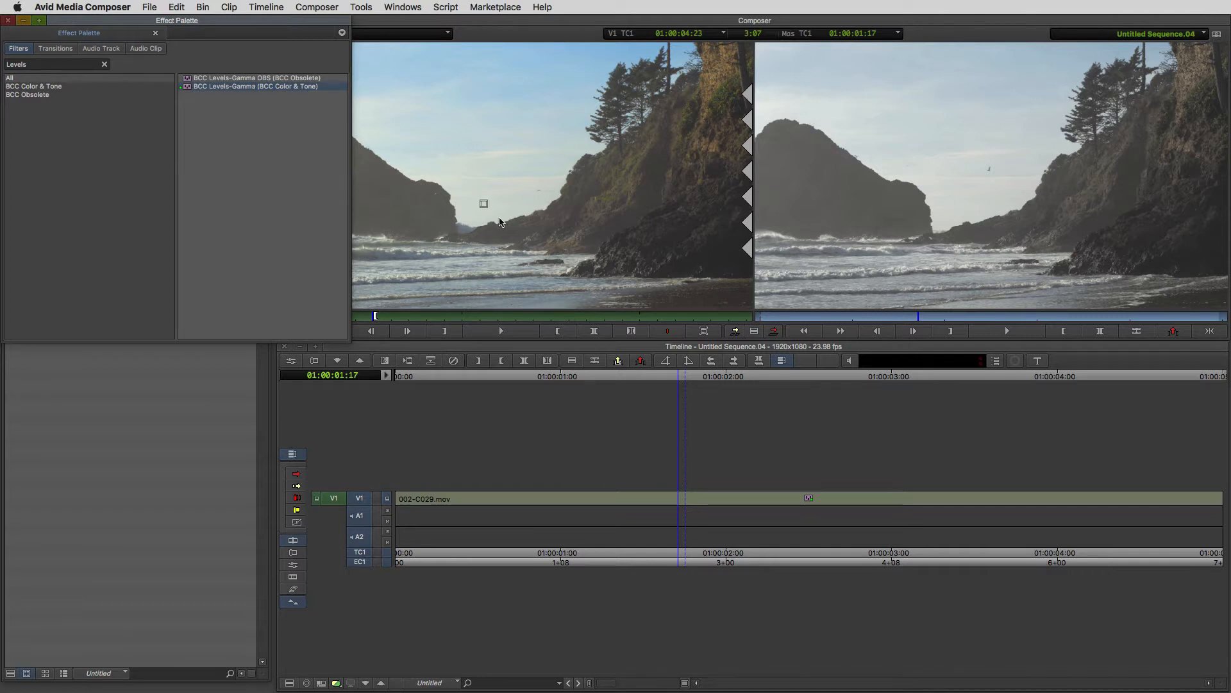
pyautogui.click(720, 499)
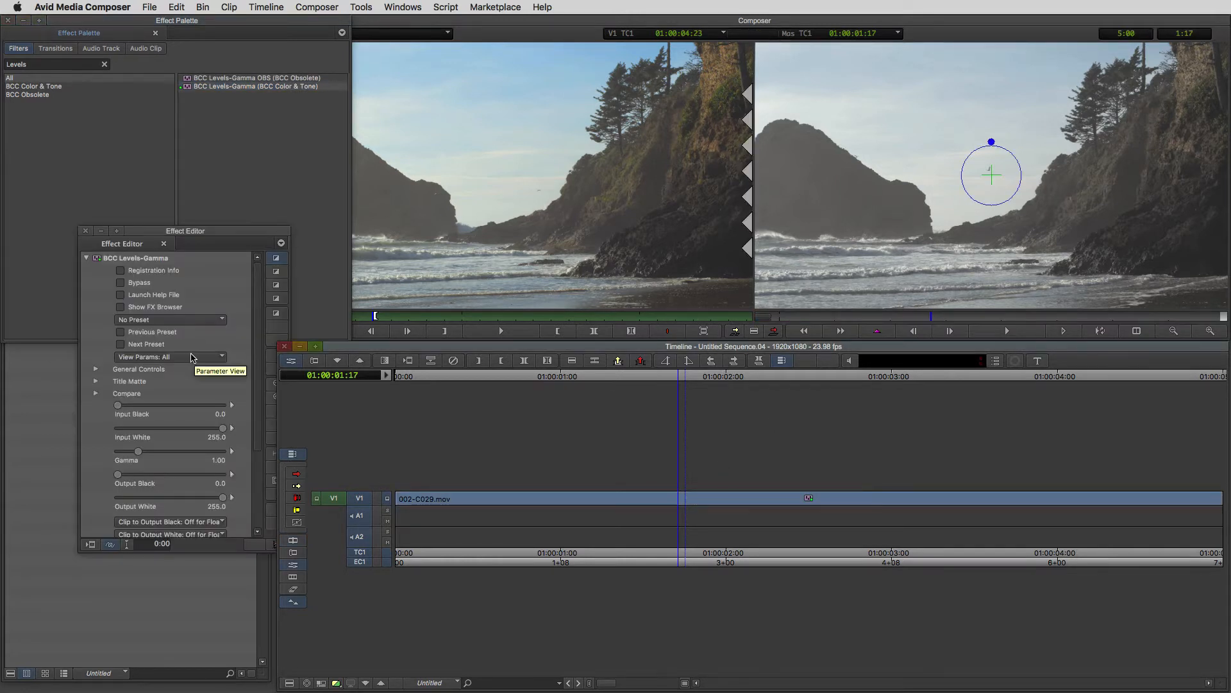
pyautogui.moveTo(120, 405); pyautogui.dragTo(128, 406)
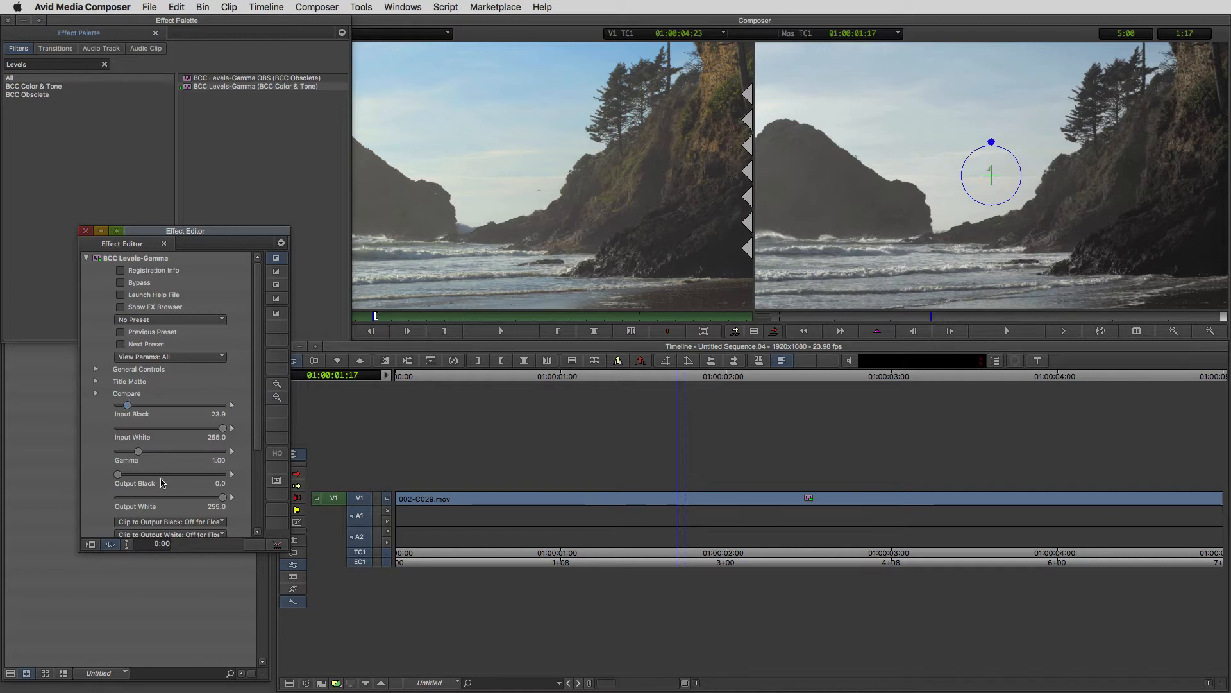
pyautogui.moveTo(223, 497); pyautogui.dragTo(152, 508)
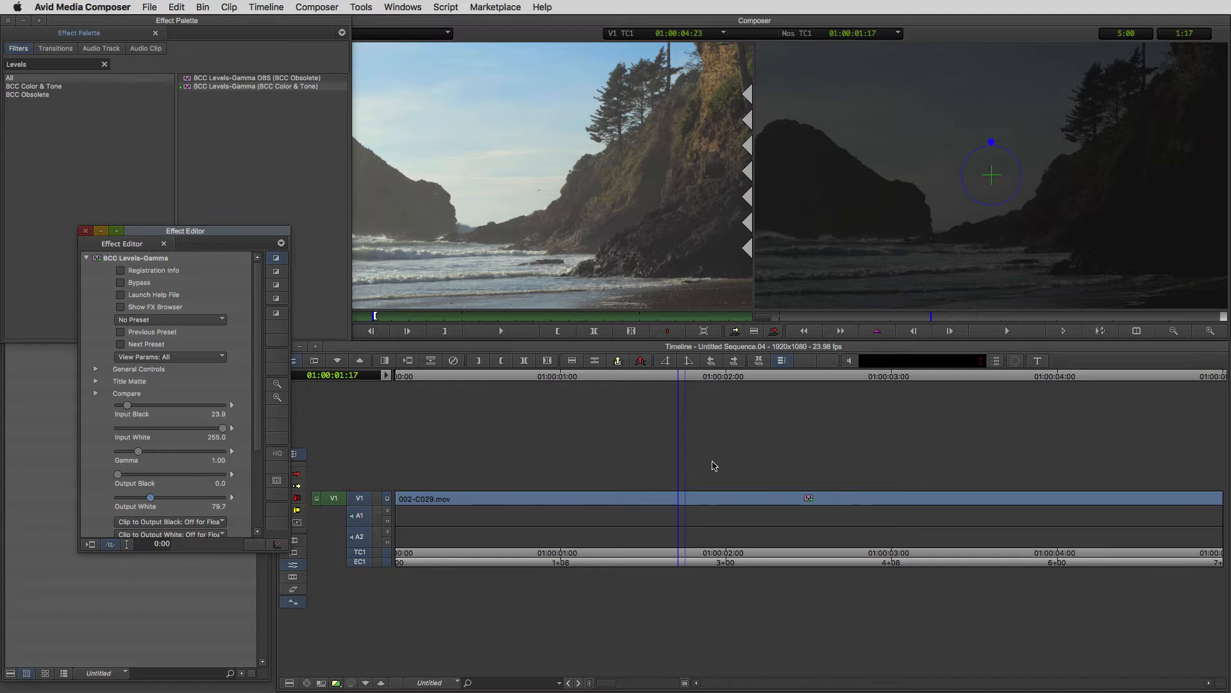
# - Add the BCC Color Balance effect over the clip's existing effects and raise its Blue Balance slightly
pyautogui.click(59, 64)
pyautogui.moveTo(59, 64); pyautogui.dragTo(3, 63)
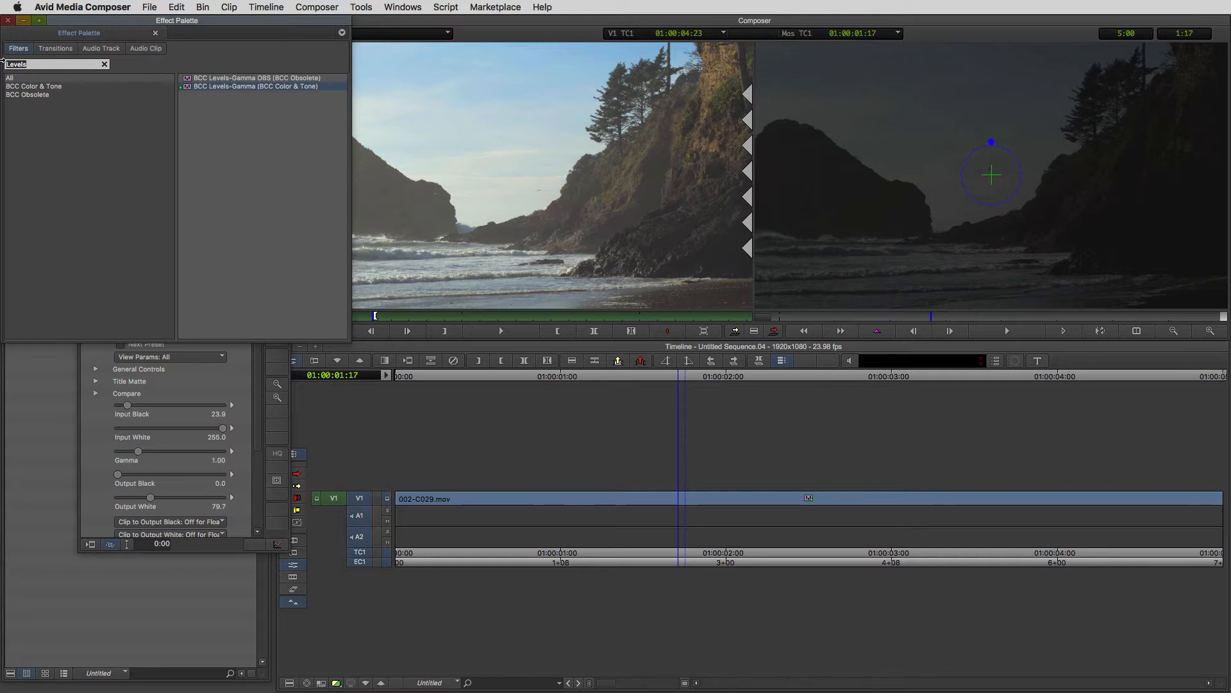
pyautogui.write('Color Bal')
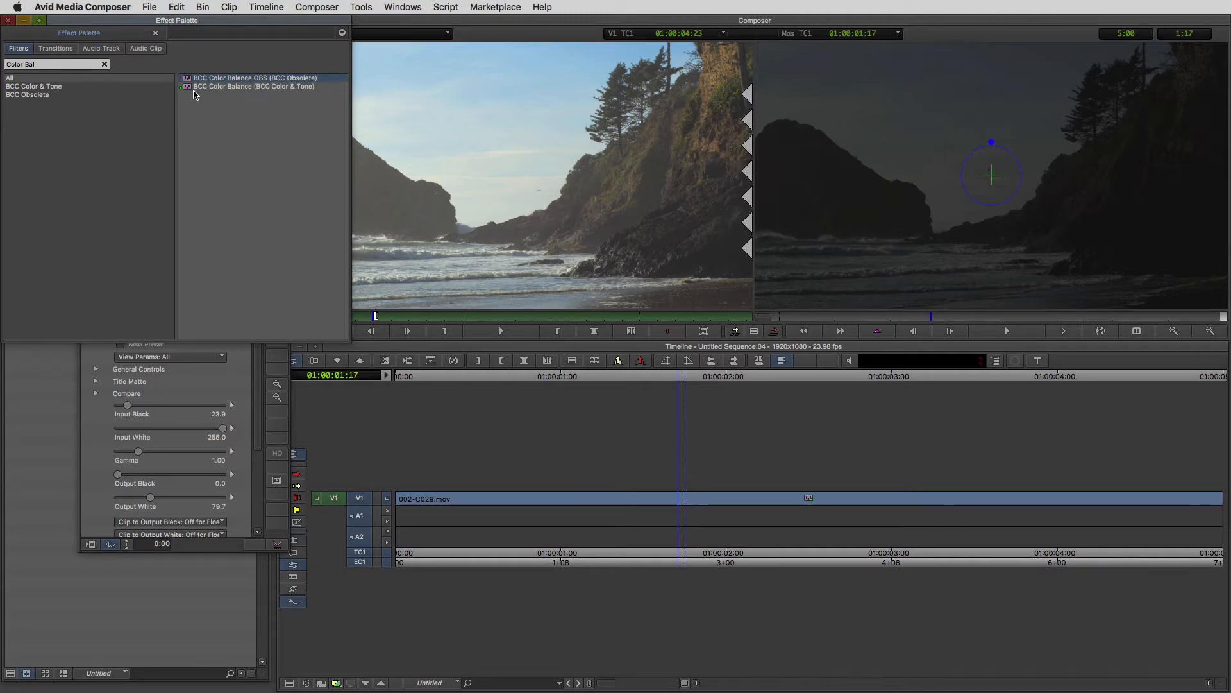
pyautogui.click(196, 88)
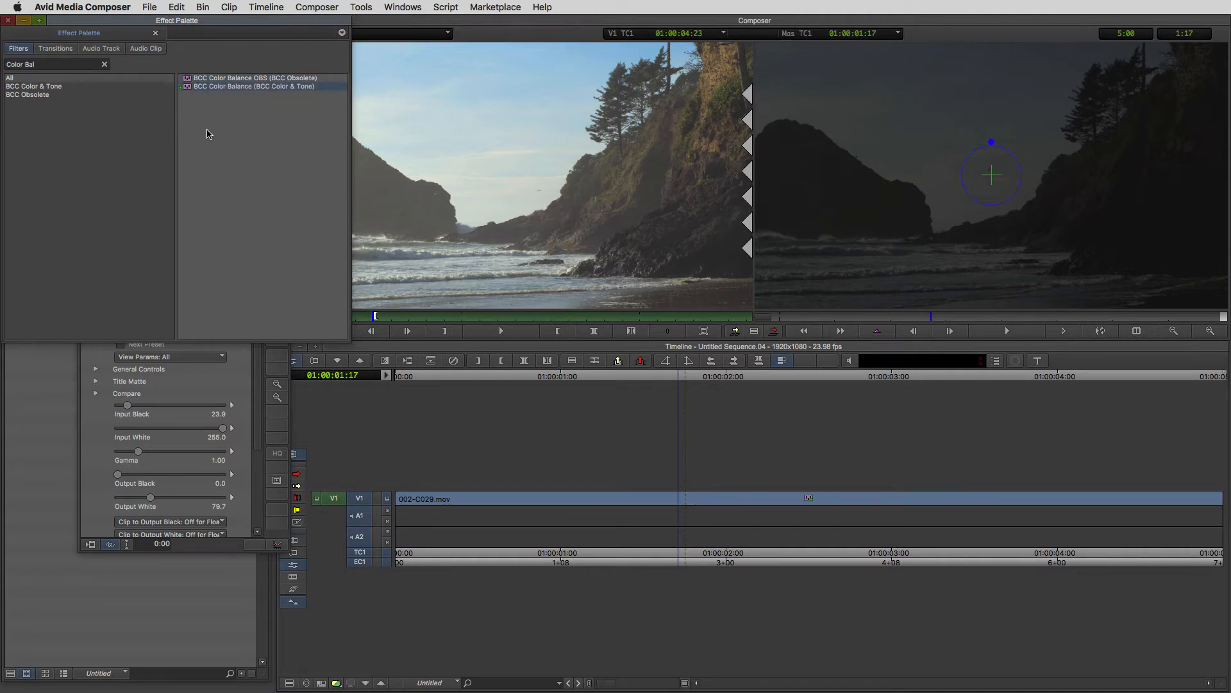
pyautogui.moveTo(188, 87); pyautogui.dragTo(756, 495)
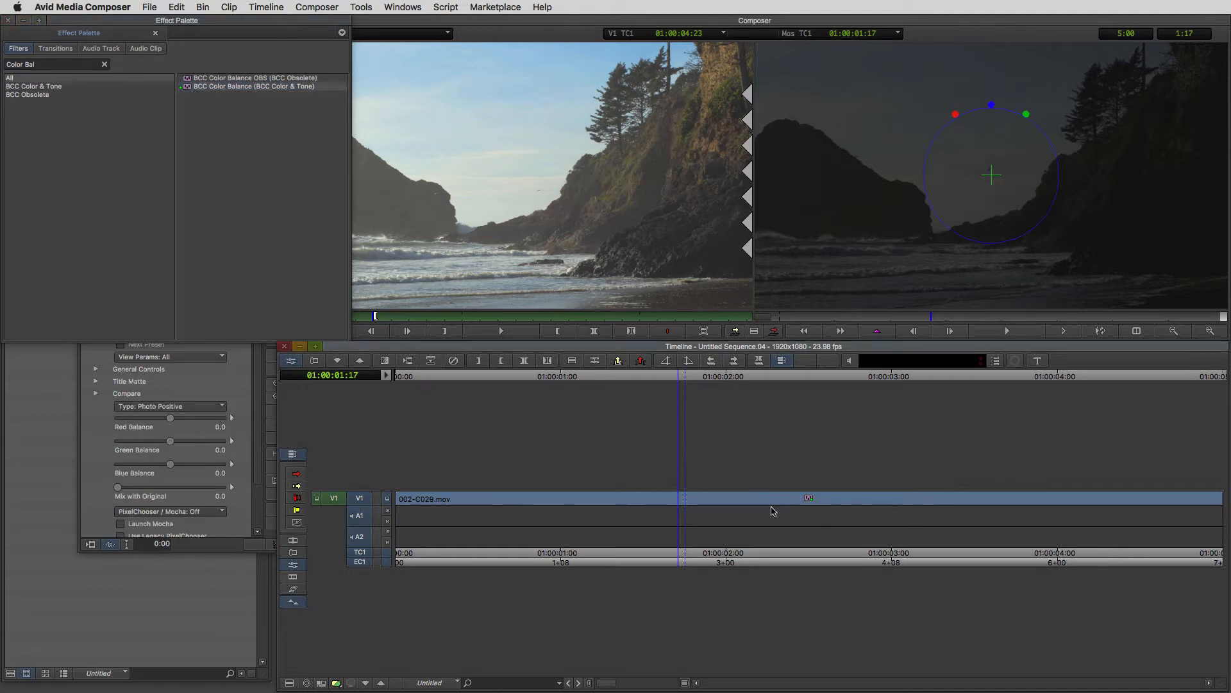
pyautogui.click(98, 435)
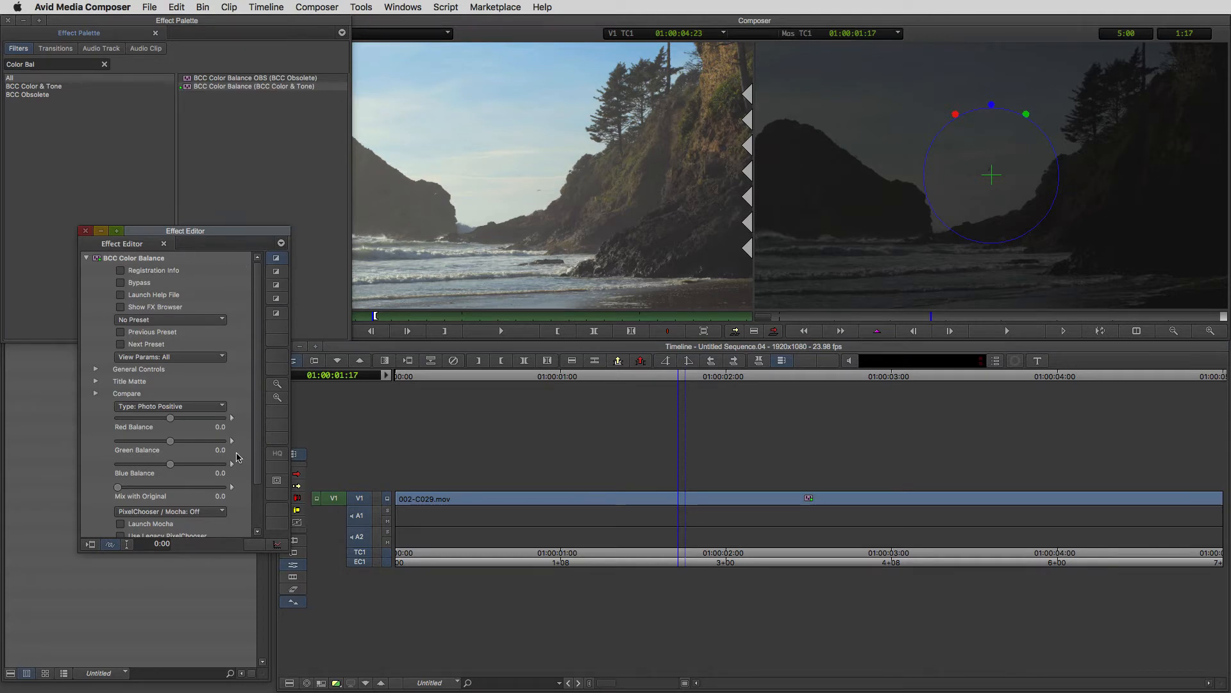
pyautogui.moveTo(170, 463); pyautogui.dragTo(175, 464)
pyautogui.moveTo(175, 465); pyautogui.dragTo(174, 466)
# - Mark the whole V1 clip in the sequence and deselect audio tracks A1 and A2
pyautogui.click(659, 522)
pyautogui.click(666, 499)
pyautogui.click(691, 501)
pyautogui.press('t')
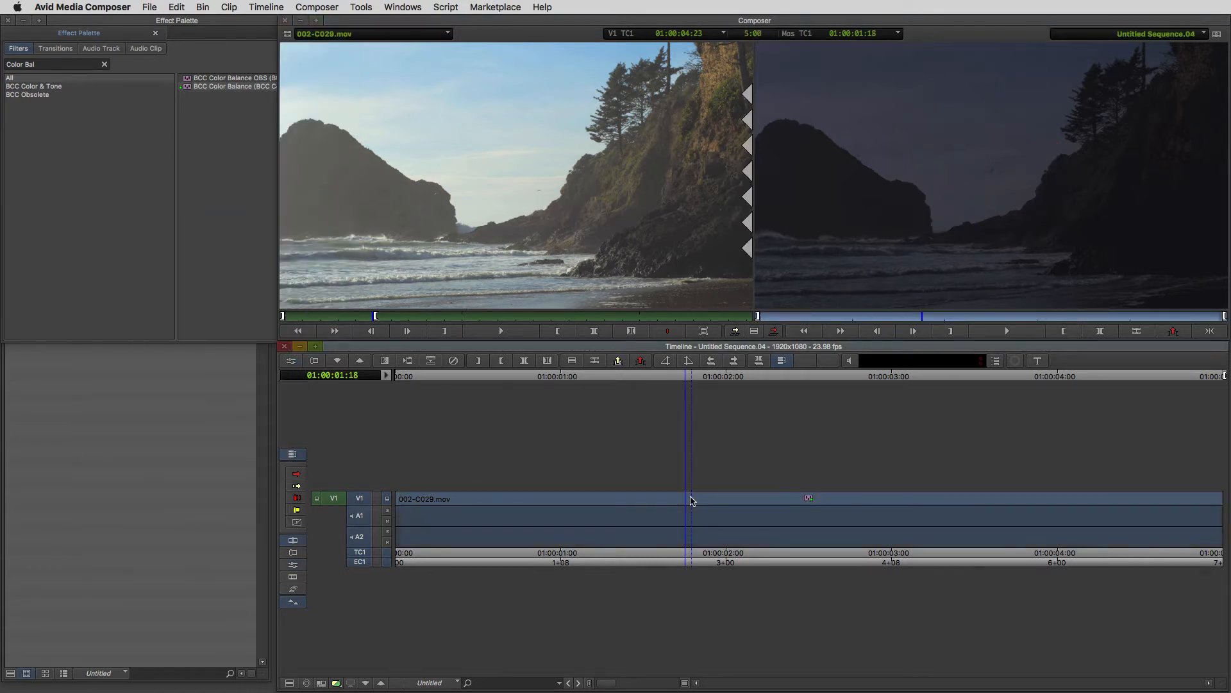
pyautogui.click(360, 536)
pyautogui.click(356, 517)
# - Create a video mixdown of the marked section in the Night From Day bin, on Media 1 at DNxHD 175 MXF
pyautogui.click(851, 267)
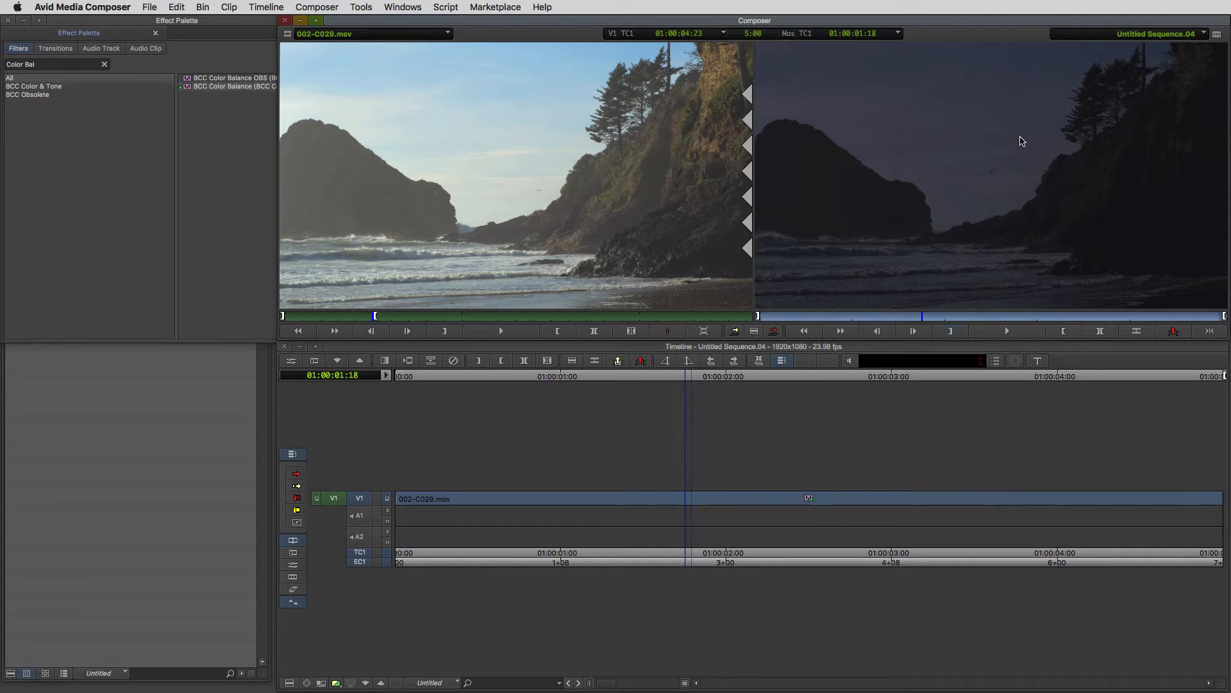
pyautogui.click(316, 6)
pyautogui.moveTo(267, 5)
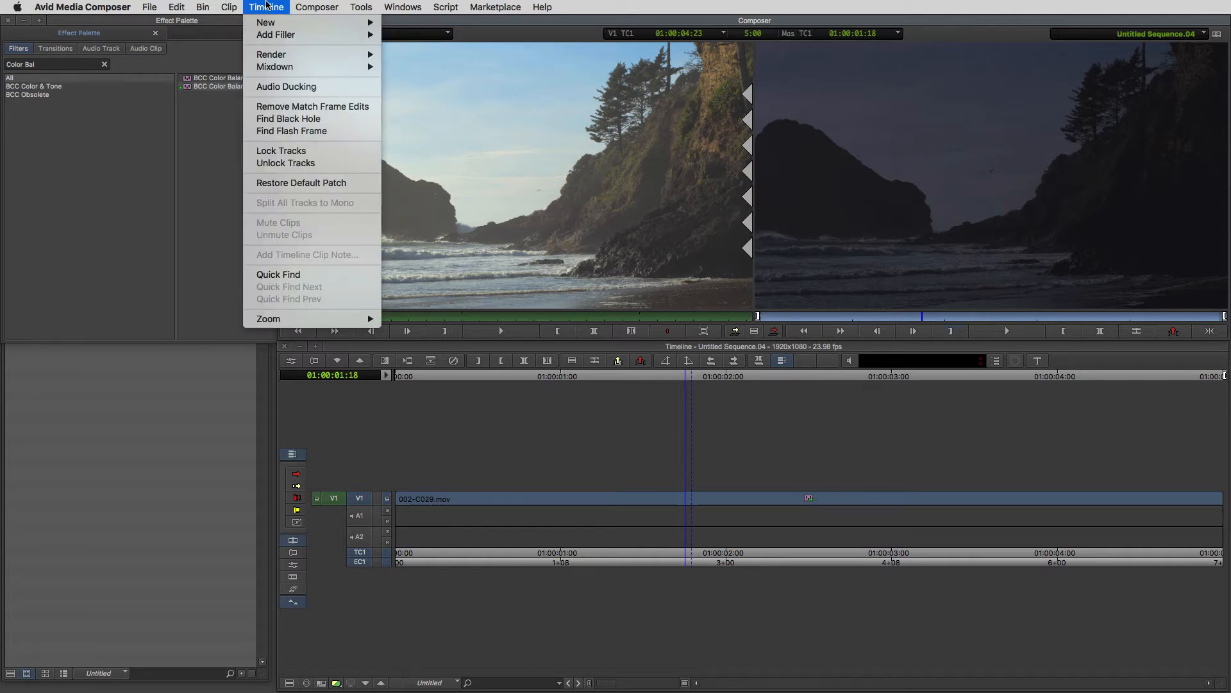
pyautogui.moveTo(277, 67)
pyautogui.click(405, 79)
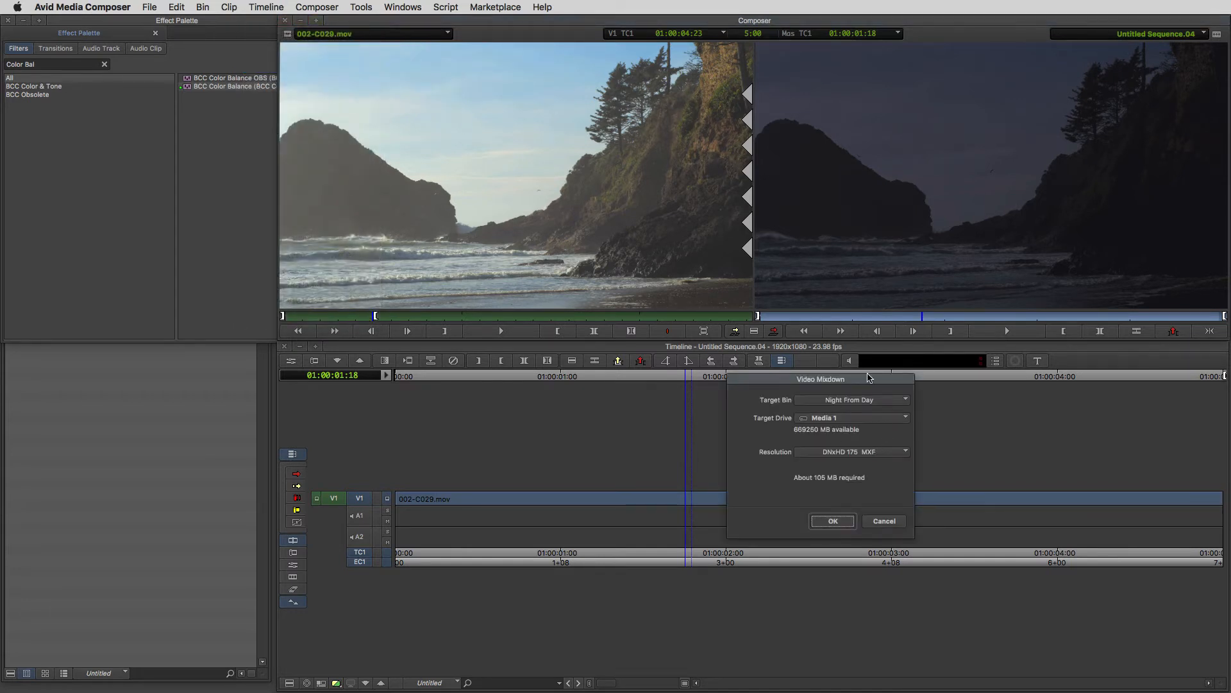
pyautogui.click(840, 521)
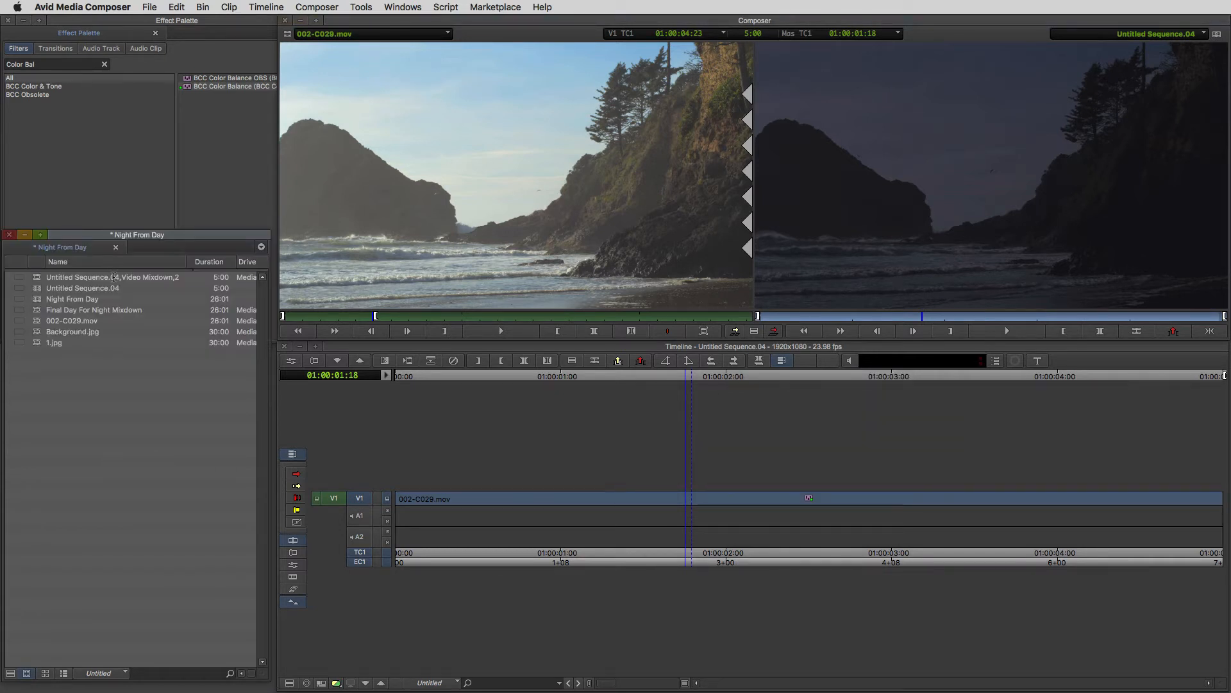
# - Rename the new video mixdown clip in the bin as Background
pyautogui.click(113, 277)
pyautogui.write('Backgrou')
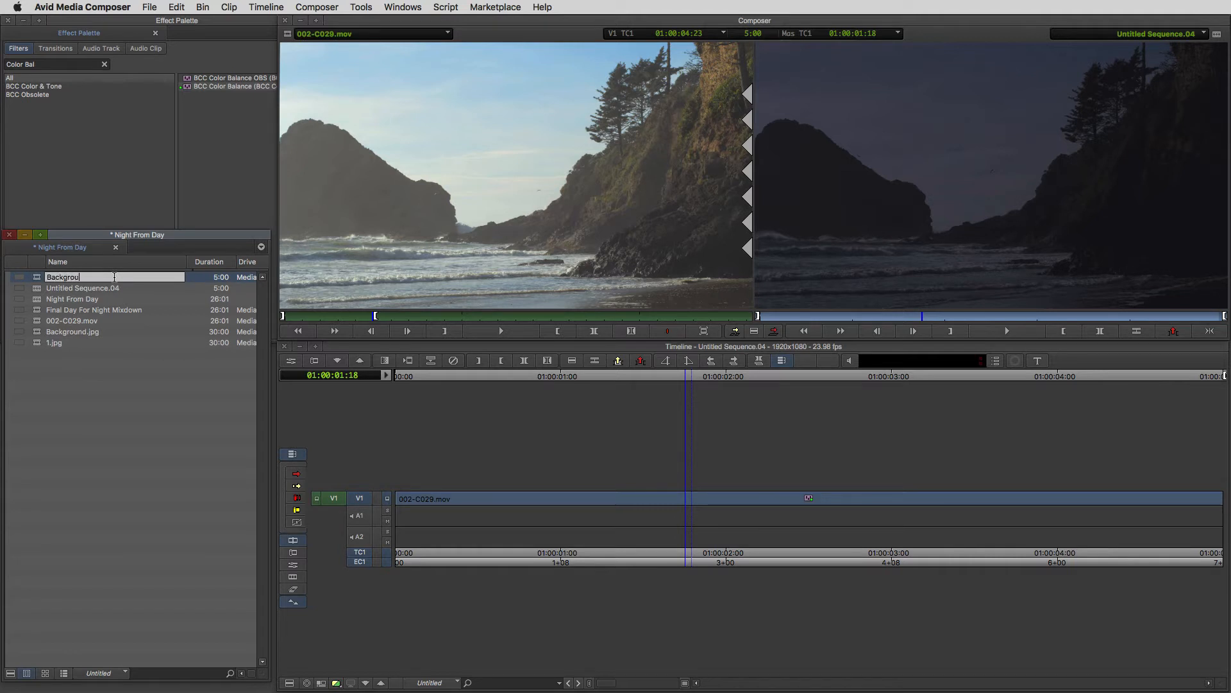
pyautogui.write('nd')
pyautogui.press('Return')
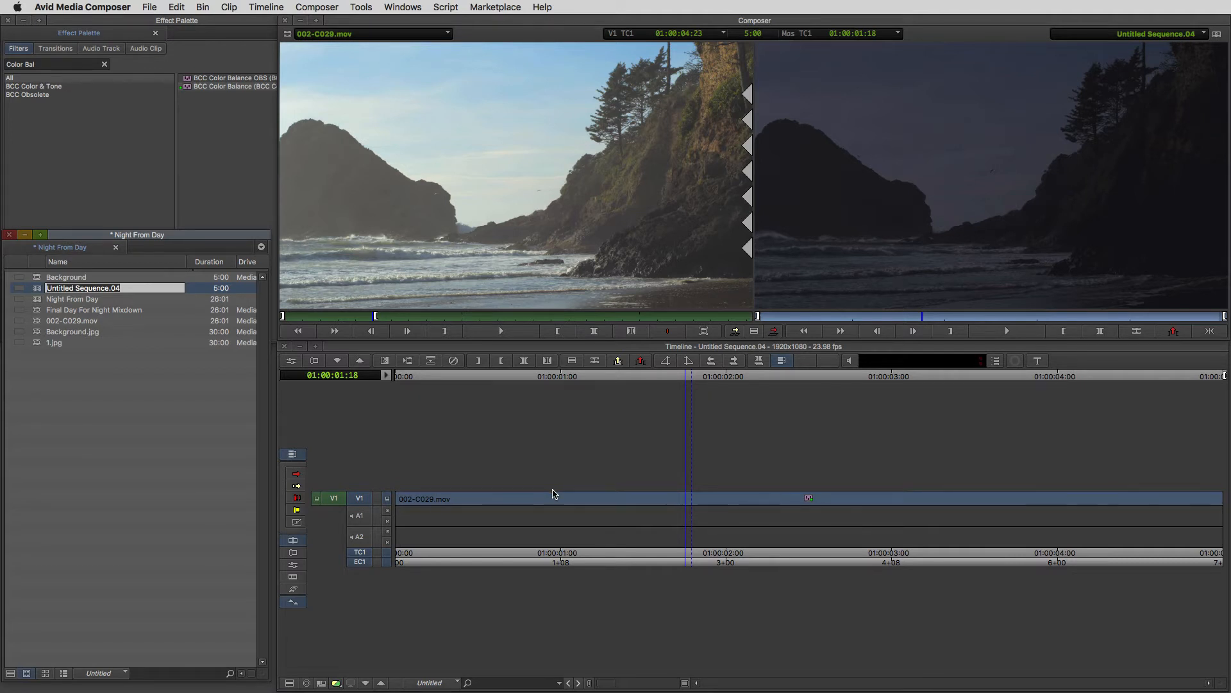
# - Return to the sequence's first frame, add video track V2, and deselect track V1
pyautogui.write('y')
pyautogui.moveTo(556, 503); pyautogui.dragTo(383, 501)
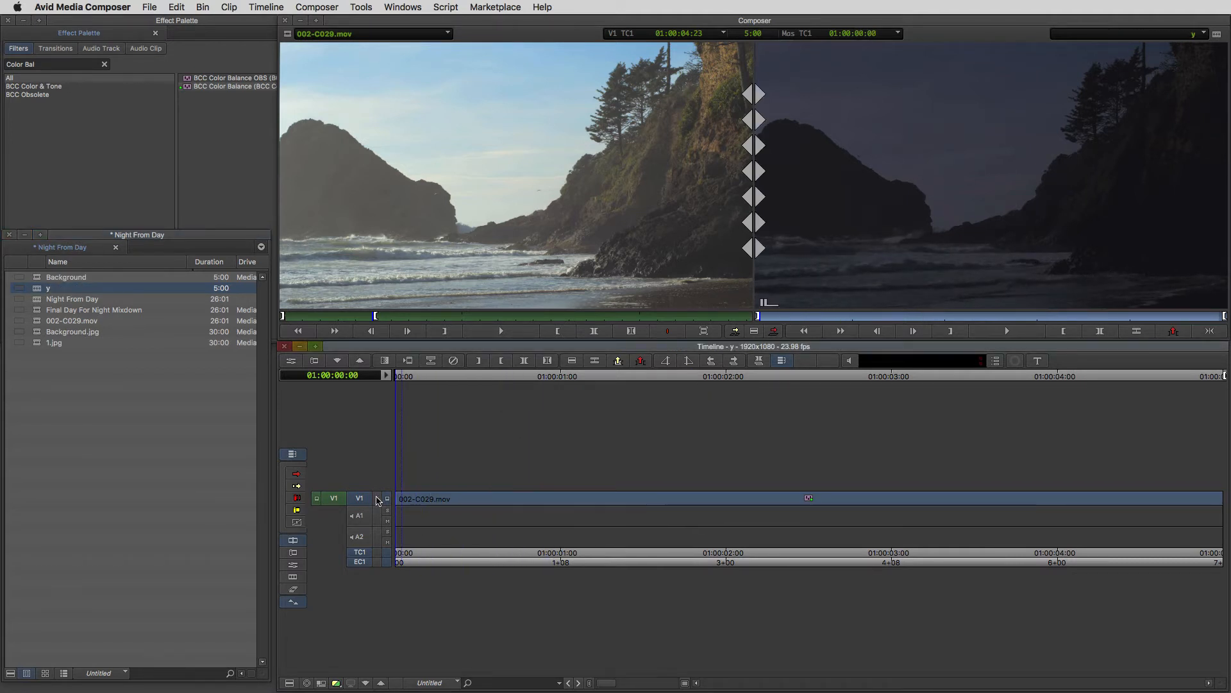
pyautogui.press('super+y')
pyautogui.click(361, 506)
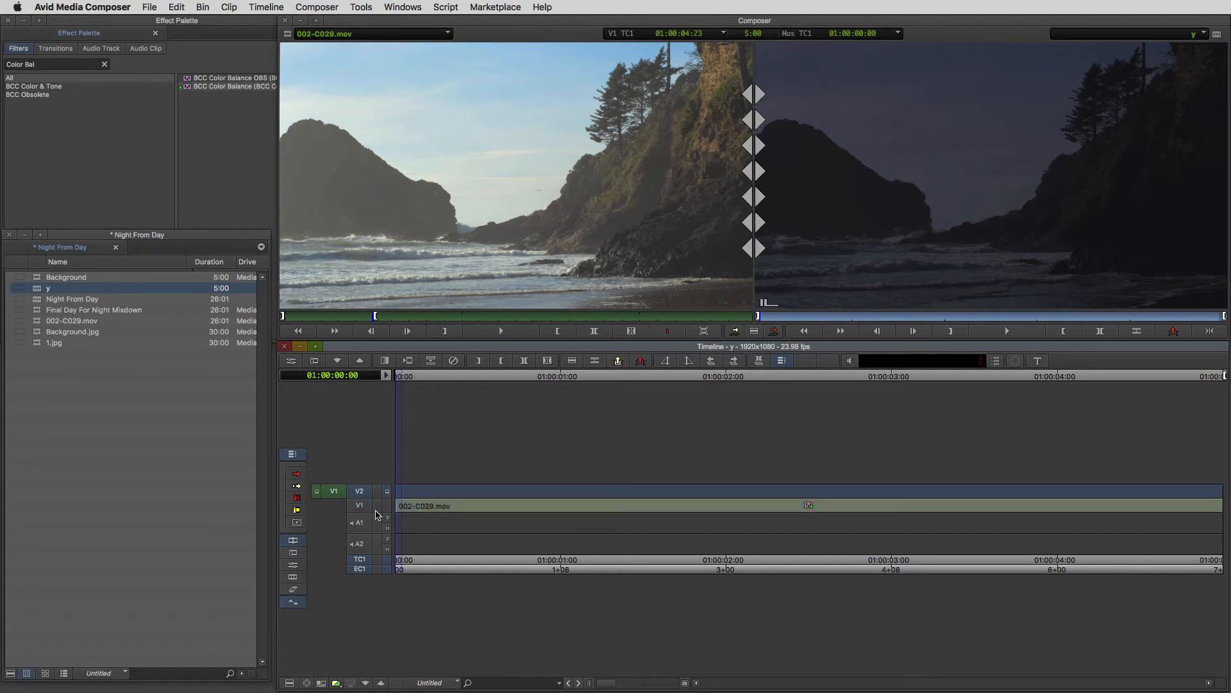
pyautogui.click(620, 239)
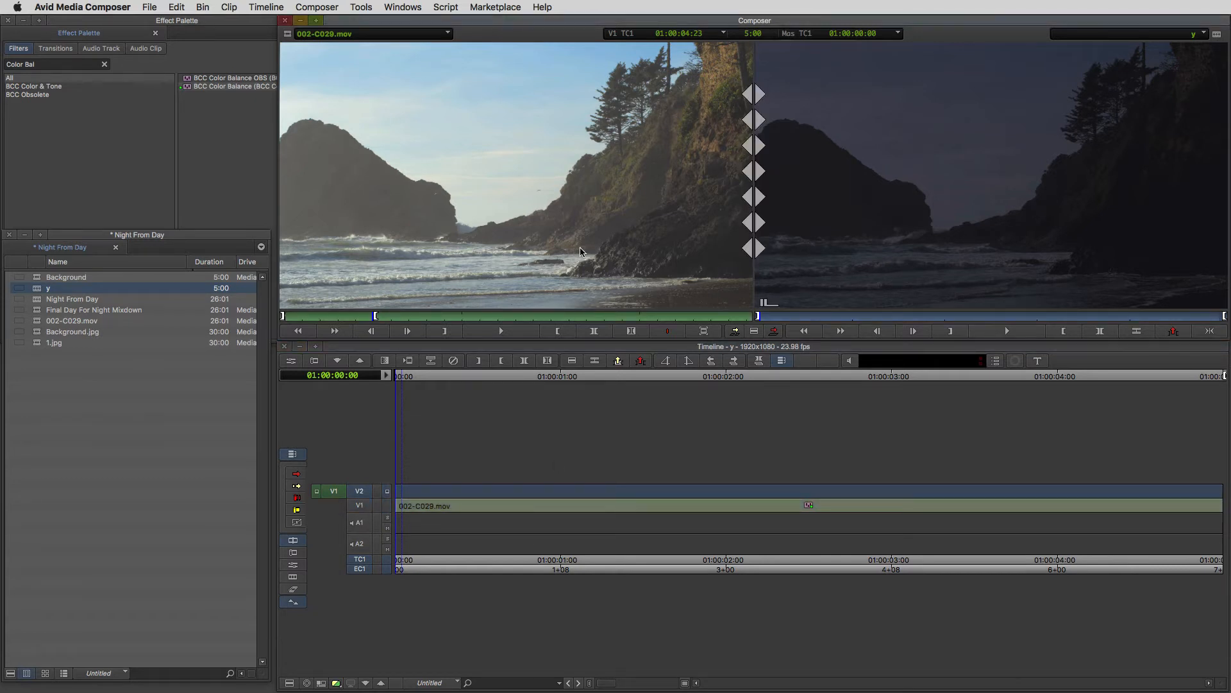
# - Overwrite 002-C029.mov onto track V2 from the sequence's first frame and apply the BCC Levels-Gamma (BCC Color & Tone) effect to it
pyautogui.press('b')
pyautogui.moveTo(552, 505); pyautogui.dragTo(383, 500)
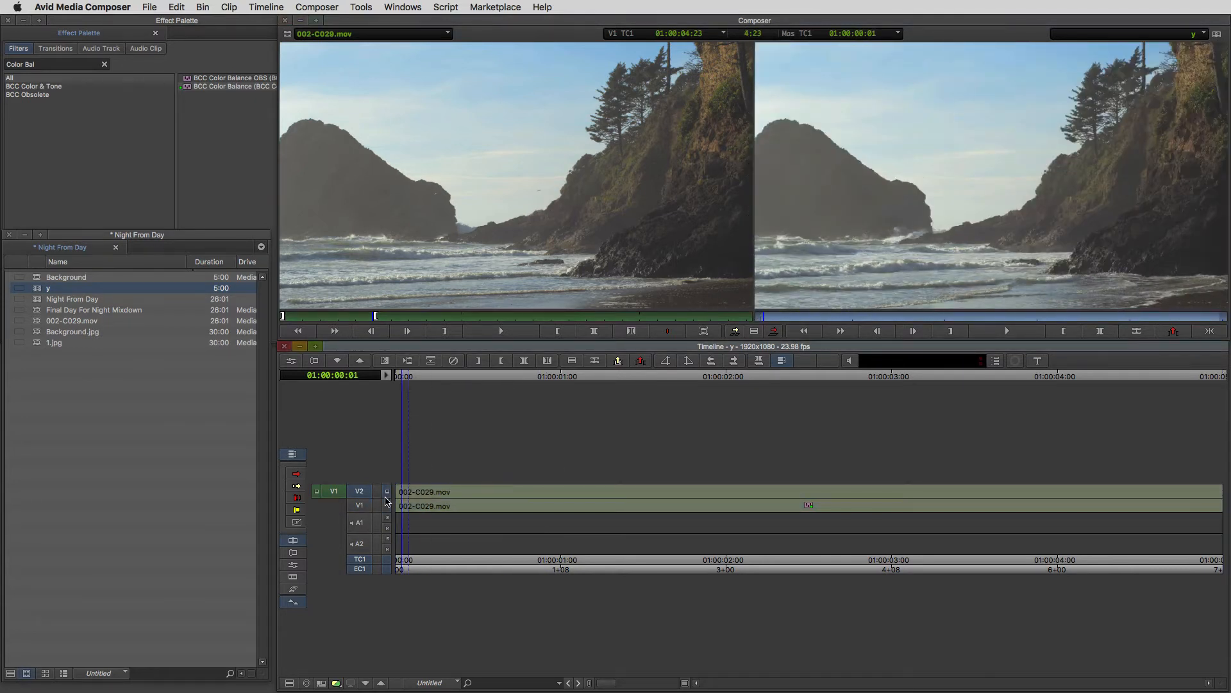
pyautogui.click(86, 96)
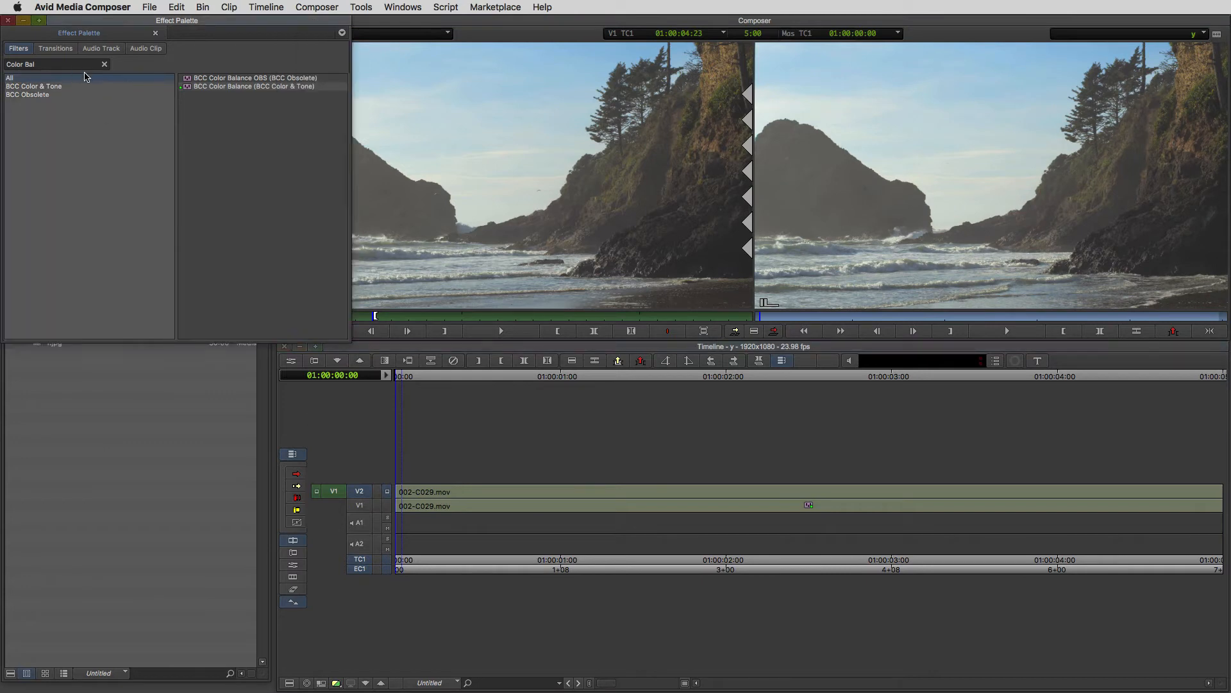
pyautogui.moveTo(72, 64); pyautogui.dragTo(7, 35)
pyautogui.write('BCC Levels')
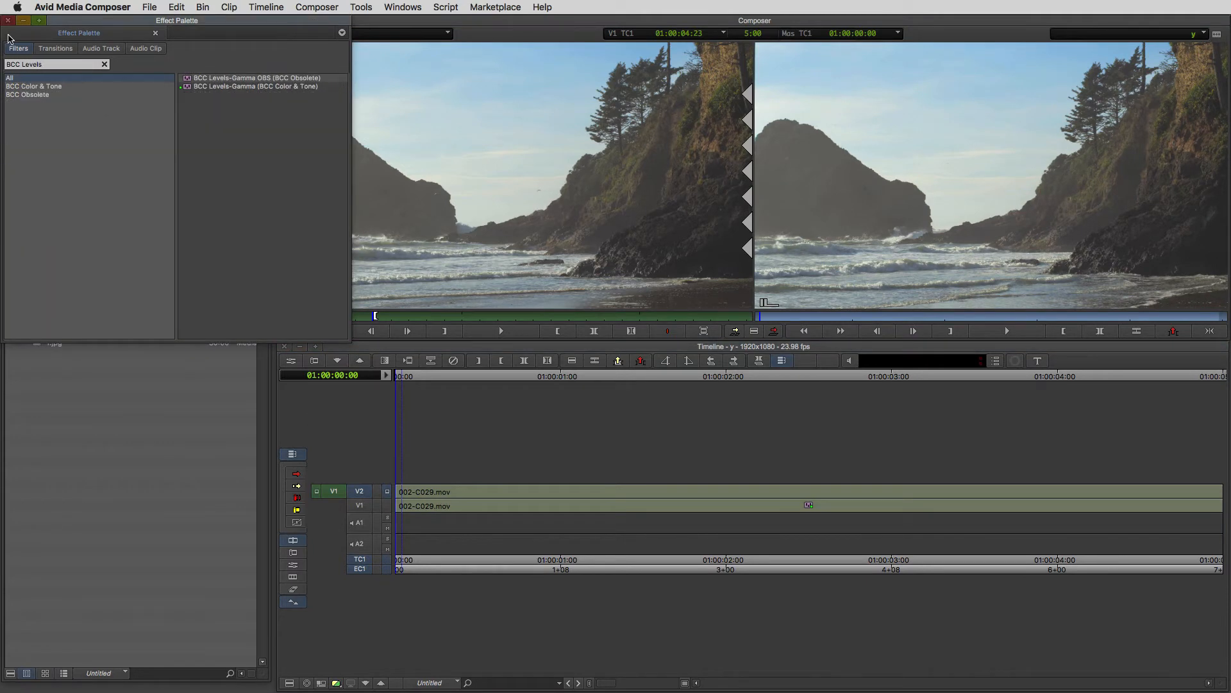
pyautogui.moveTo(234, 86); pyautogui.dragTo(539, 493)
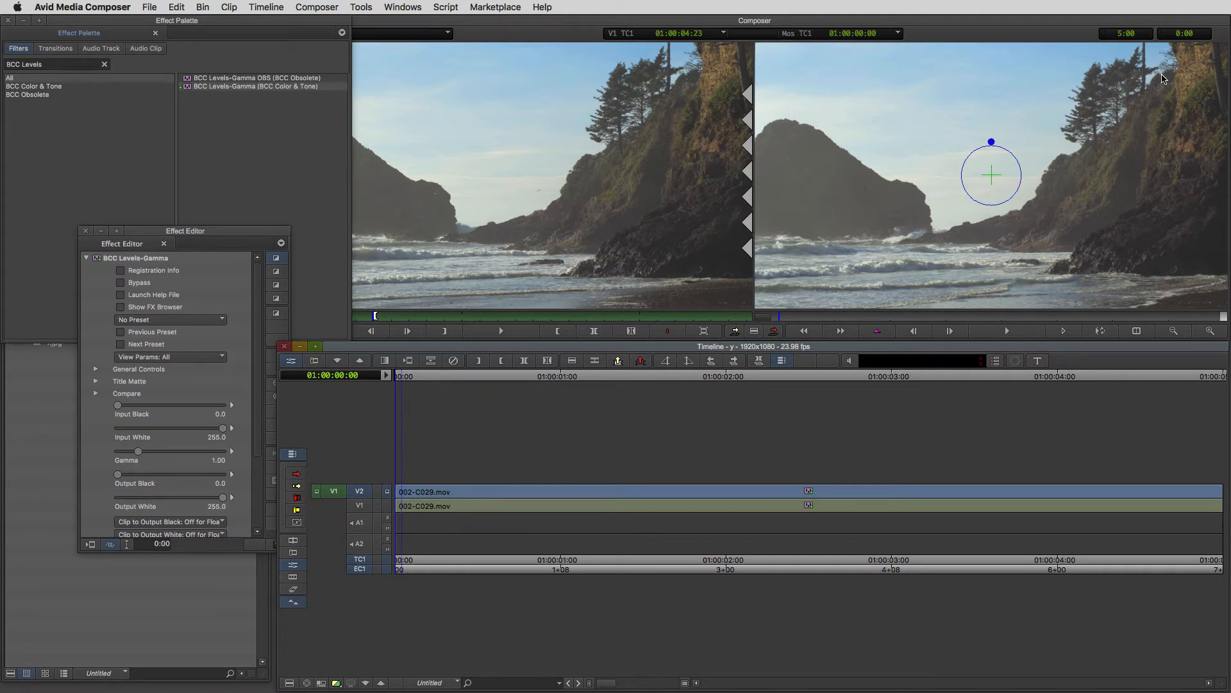
# - Set the BCC Levels-Gamma effect's Input Black to 141.8 and Input White to 132.3 for a high-contrast sky silhouette
pyautogui.click(119, 405)
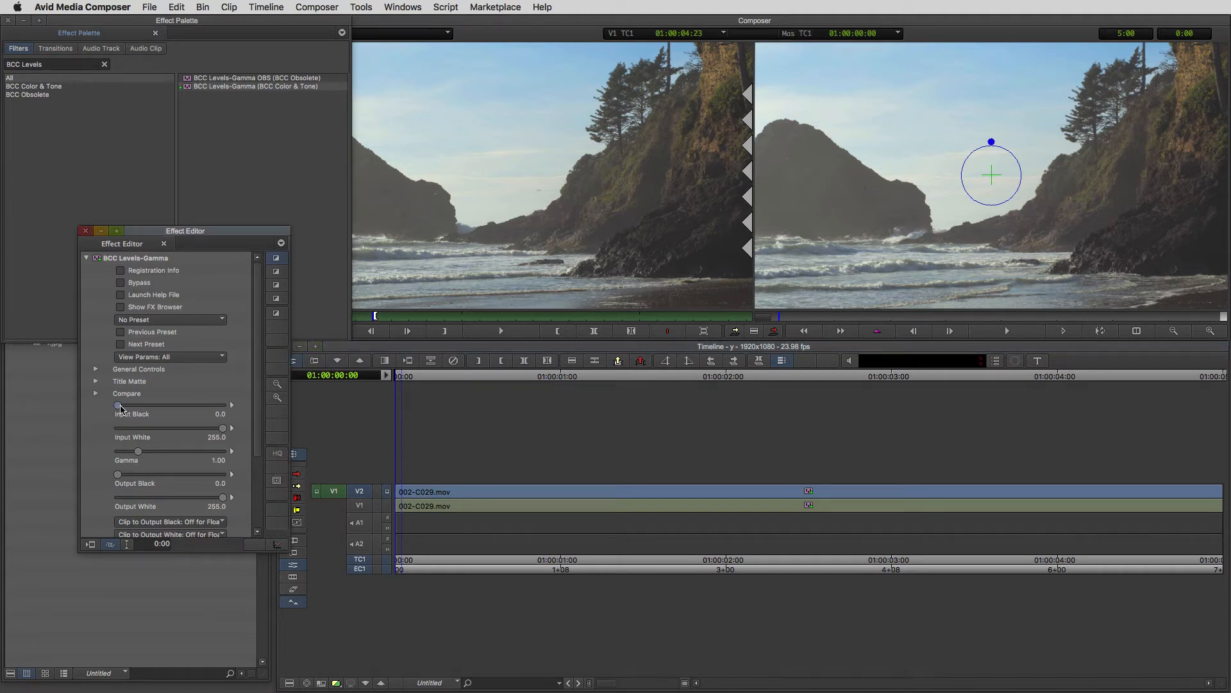
pyautogui.moveTo(121, 407); pyautogui.dragTo(150, 406)
pyautogui.moveTo(222, 428); pyautogui.dragTo(172, 428)
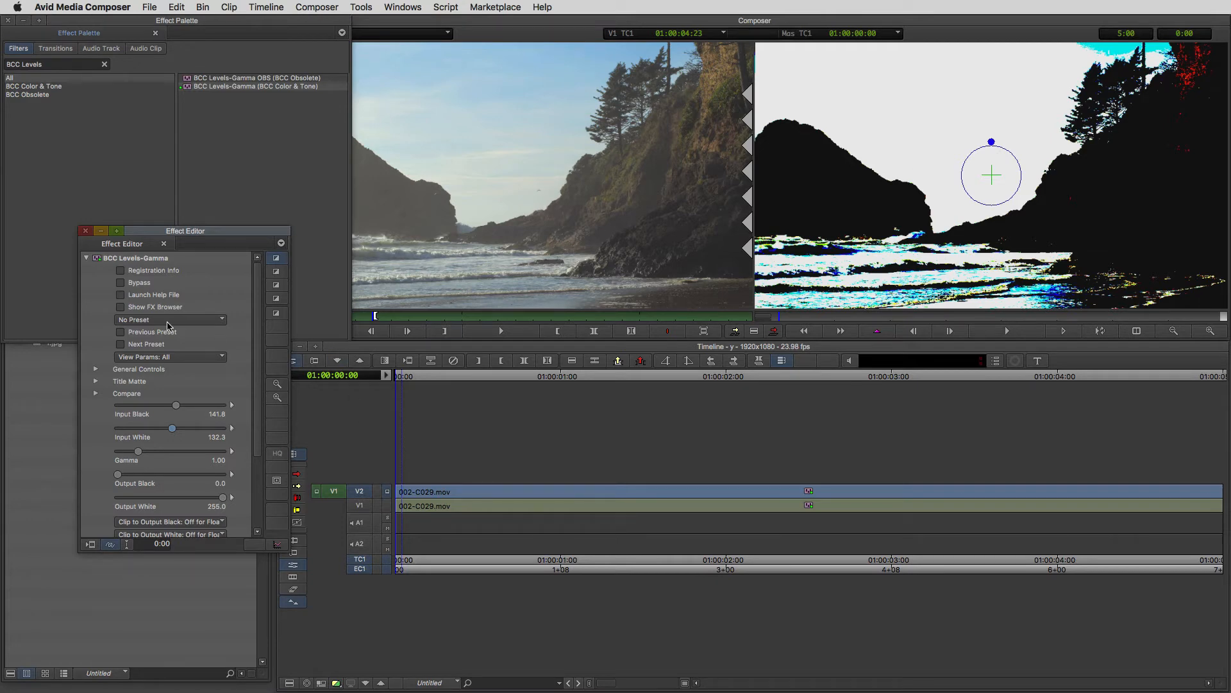
# - Compare the V2 clip with and without BCC Levels-Gamma using the effect's bypass, and leave effect mode with the effect active
pyautogui.click(137, 283)
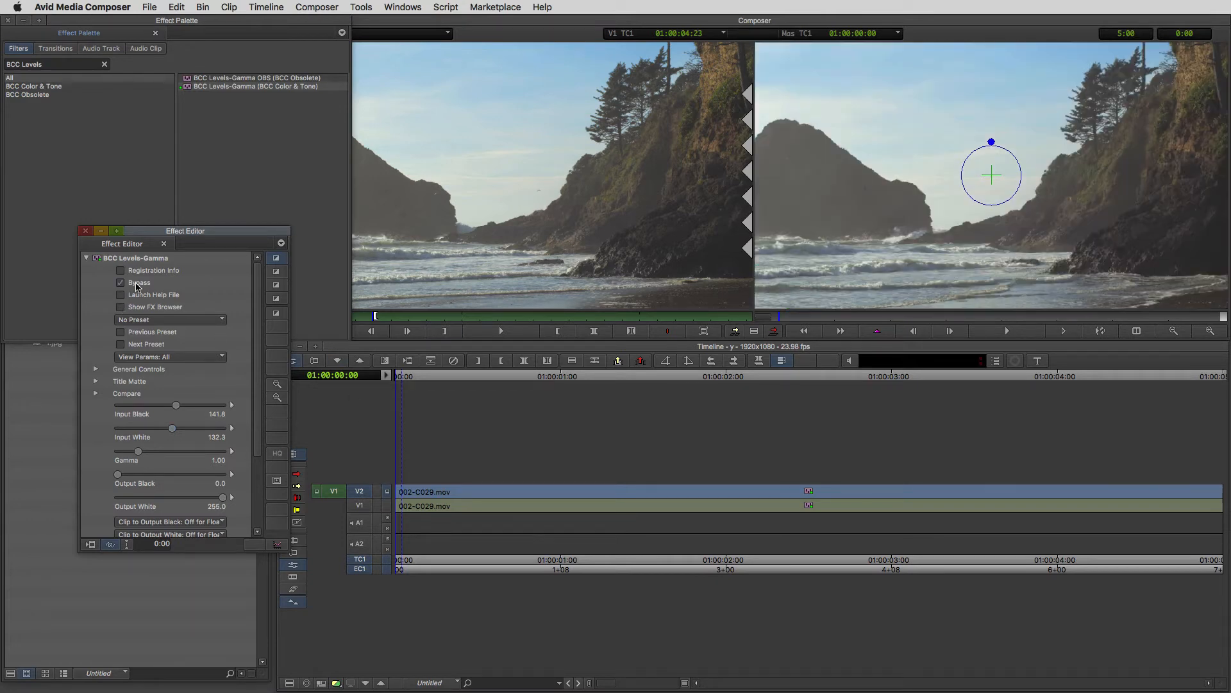
pyautogui.click(136, 283)
pyautogui.click(136, 284)
pyautogui.click(136, 283)
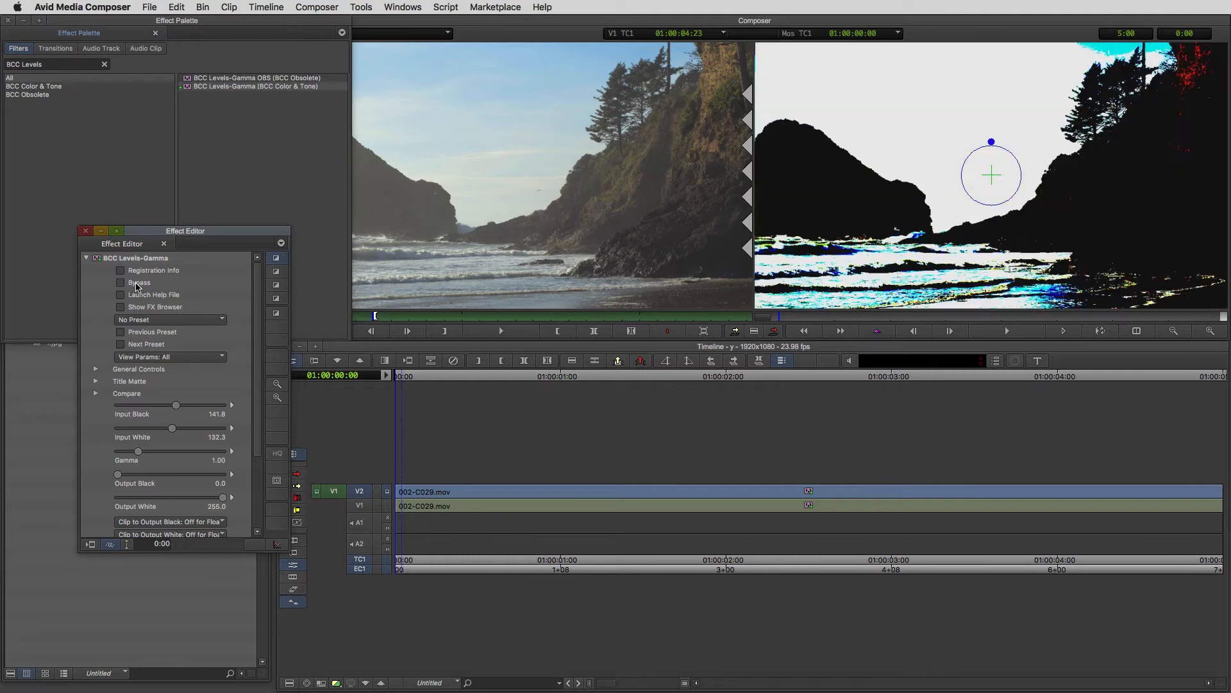
pyautogui.click(136, 283)
pyautogui.click(136, 284)
pyautogui.press('Escape')
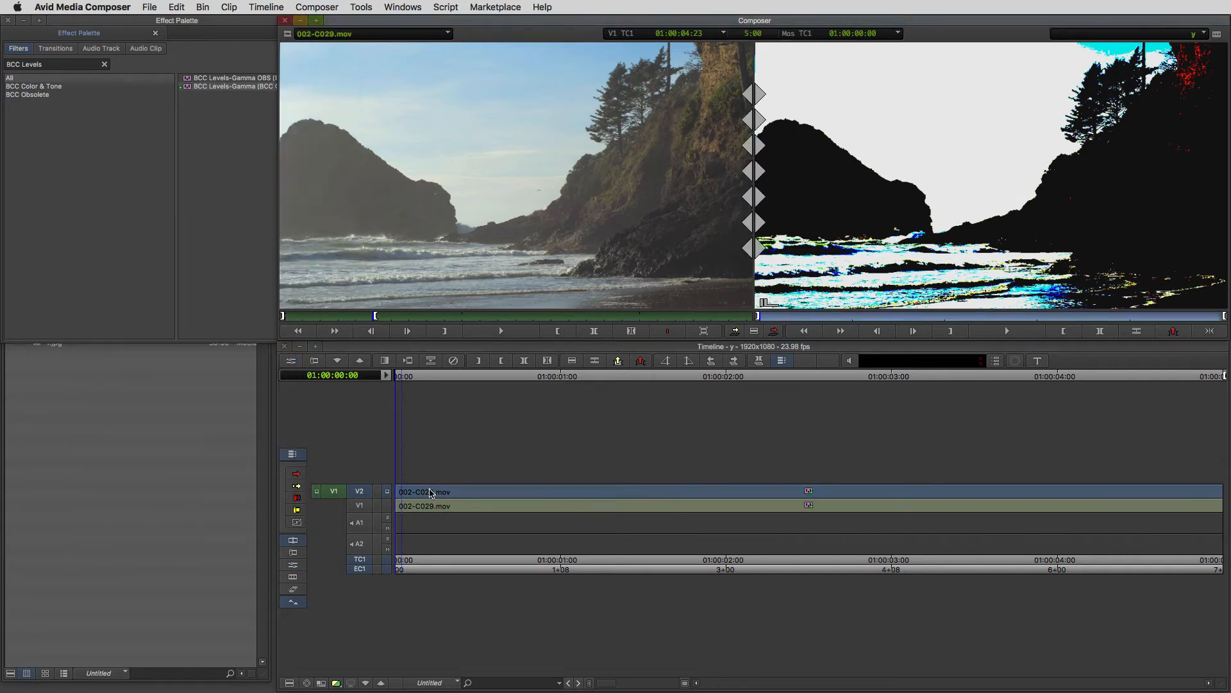
# - Export the sequence's first frame to the Desktop as a JPEG named For Matte
pyautogui.rightClick(842, 226)
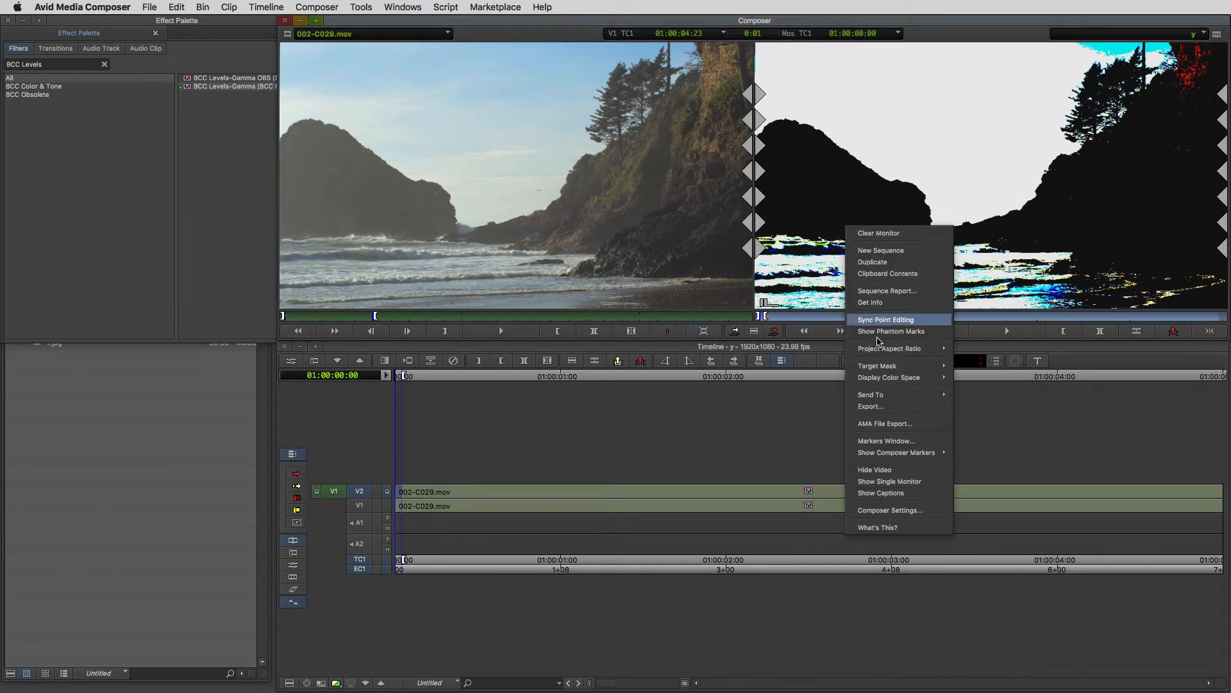
pyautogui.click(885, 408)
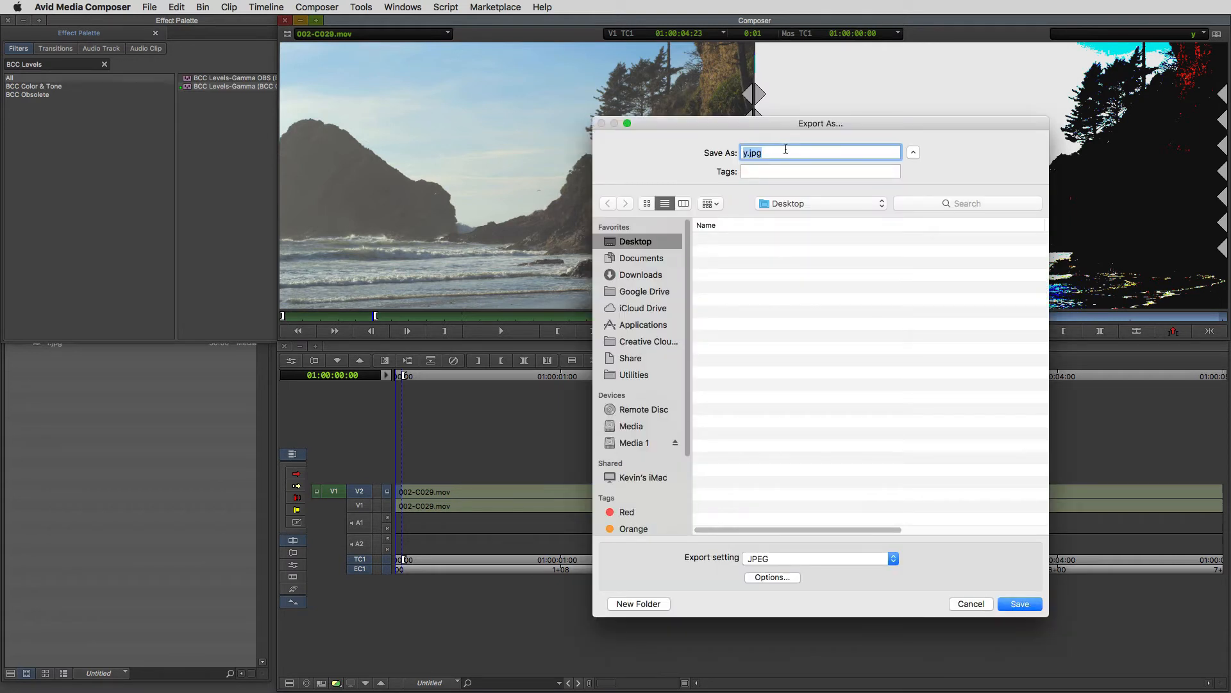
pyautogui.write('For Matte')
pyautogui.click(1019, 604)
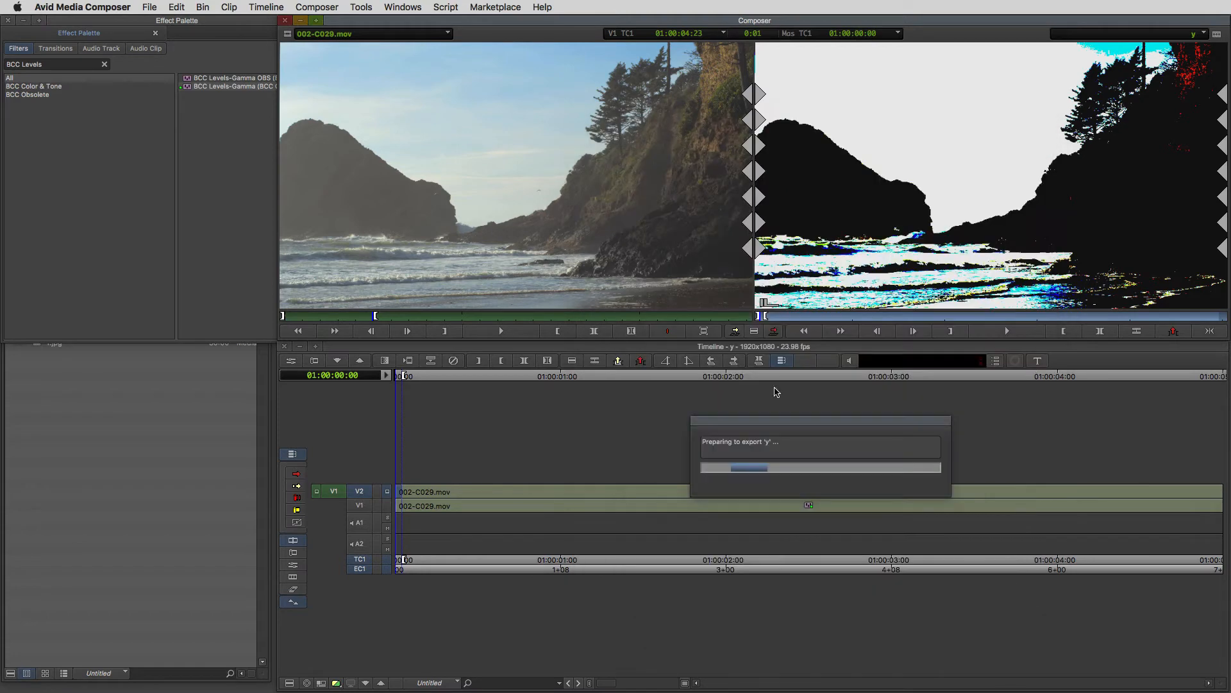
# - Switch to Photoshop and open For Matte.jpg from the Desktop
pyautogui.press('super+Tab')
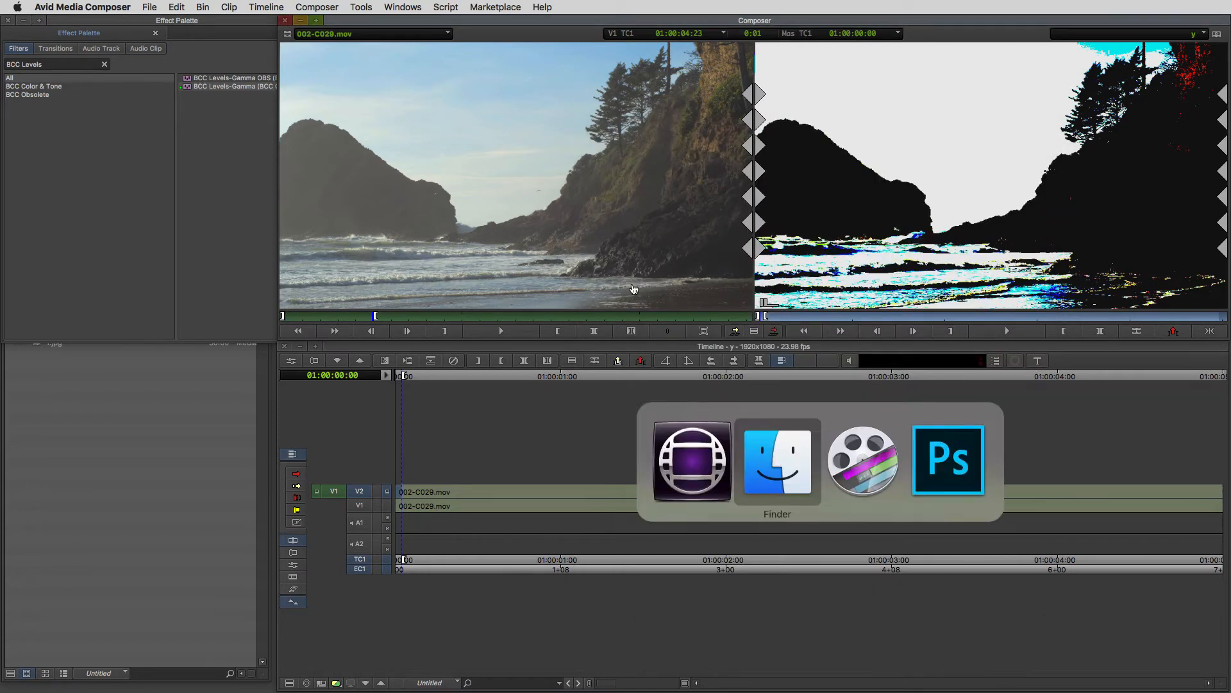
pyautogui.press('super+Tab')
pyautogui.press('super+Tab')
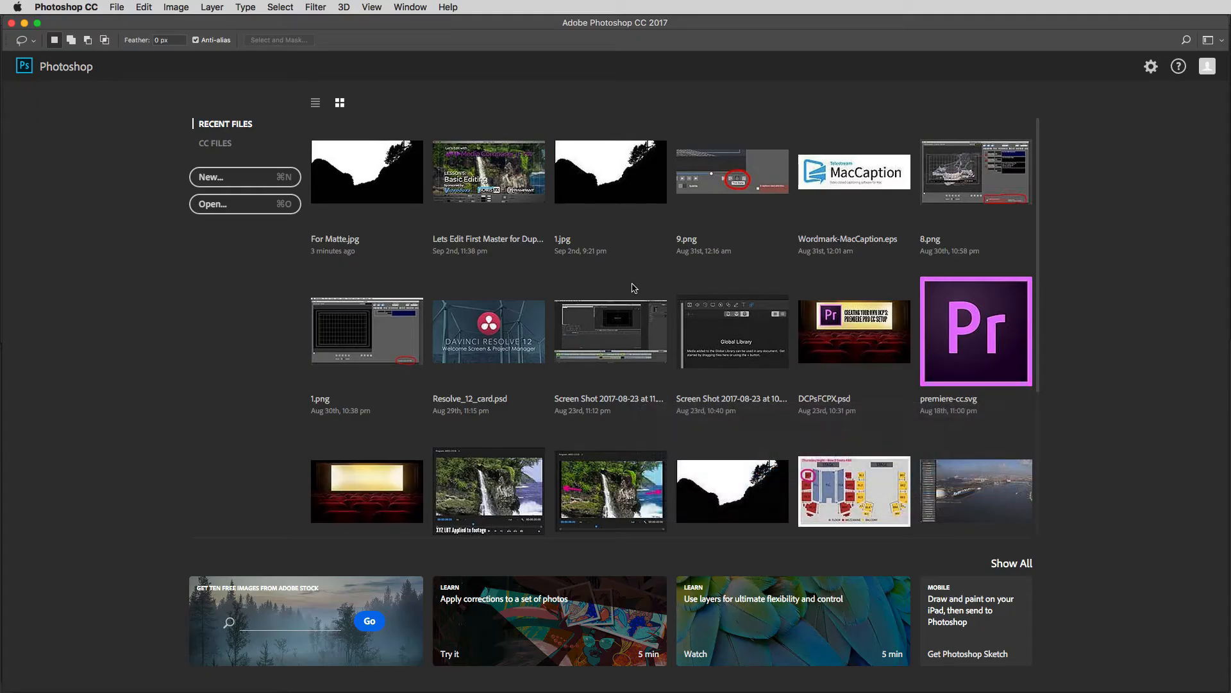
pyautogui.click(221, 205)
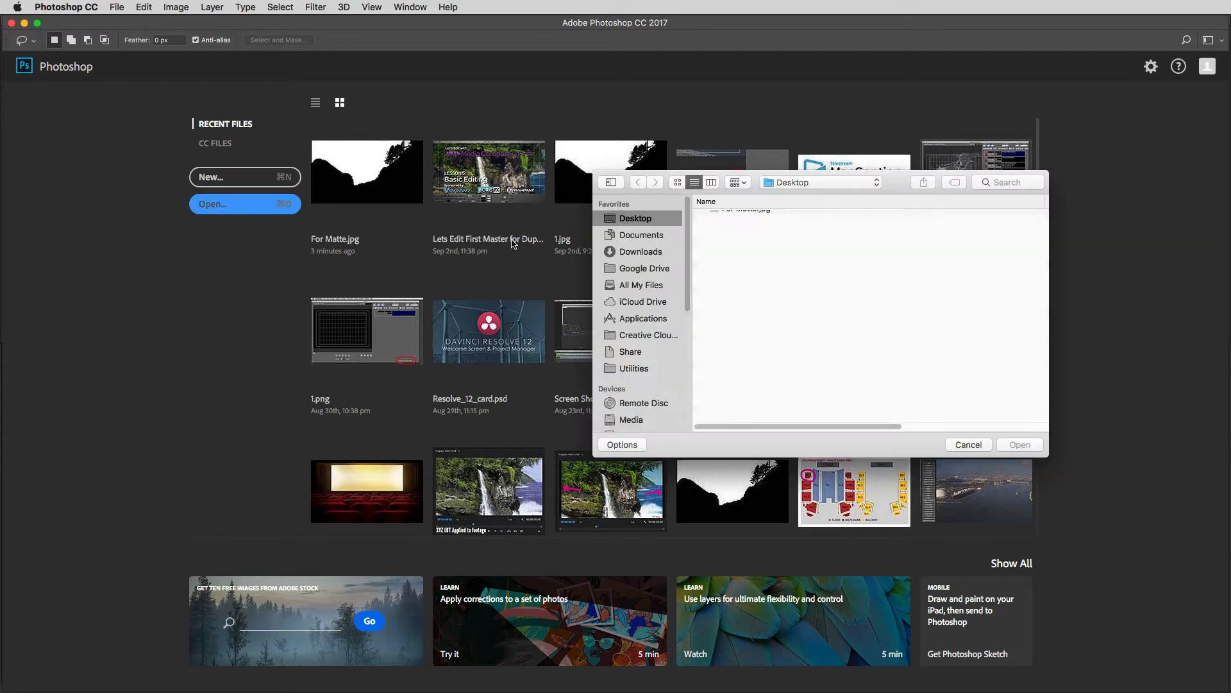
pyautogui.click(749, 218)
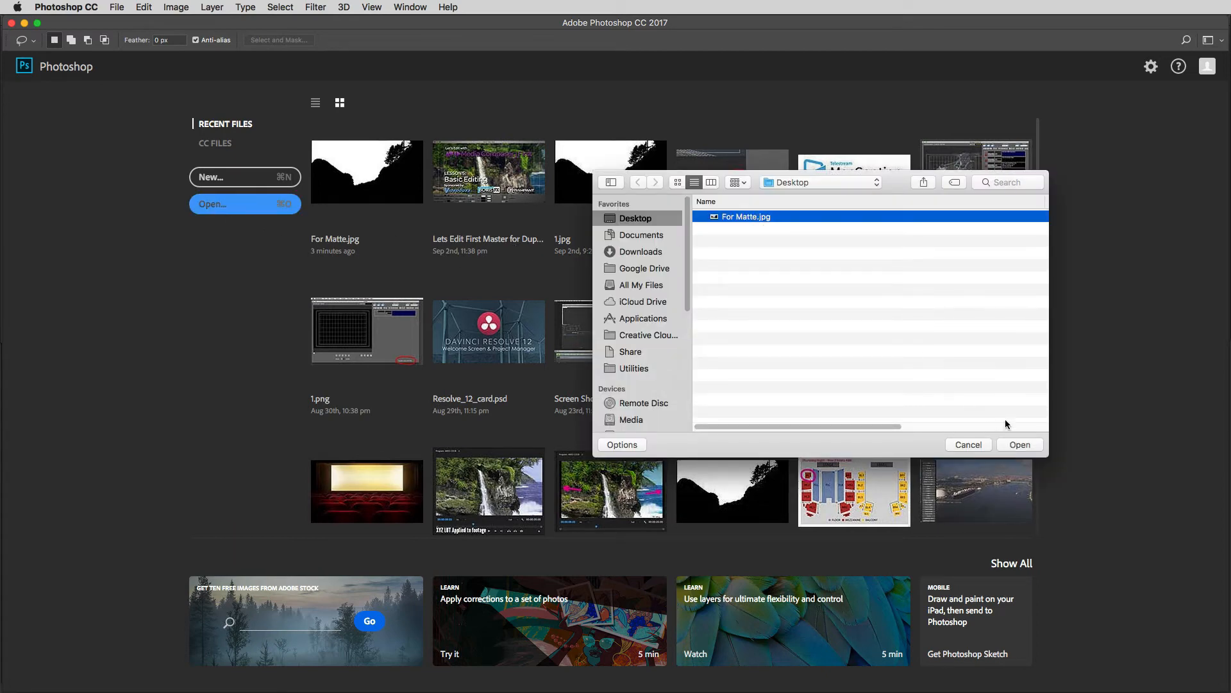
pyautogui.click(1019, 445)
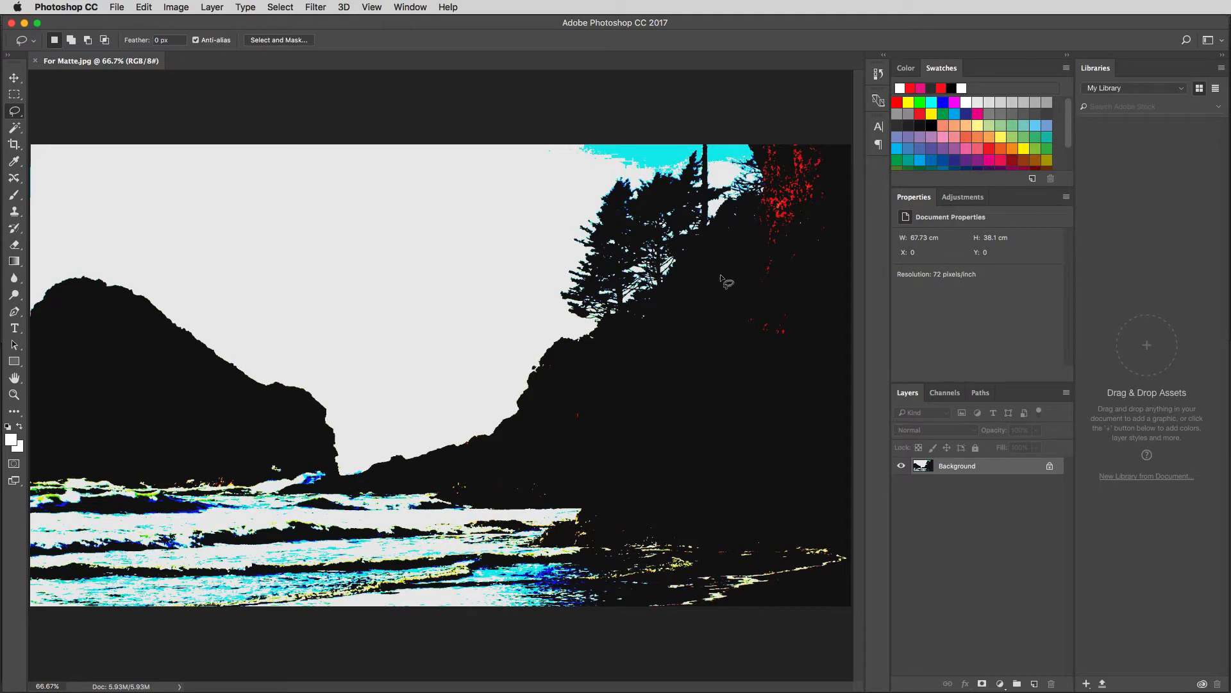
# - Convert the For Matte.jpg image to Grayscale mode, discarding its color information
pyautogui.click(175, 7)
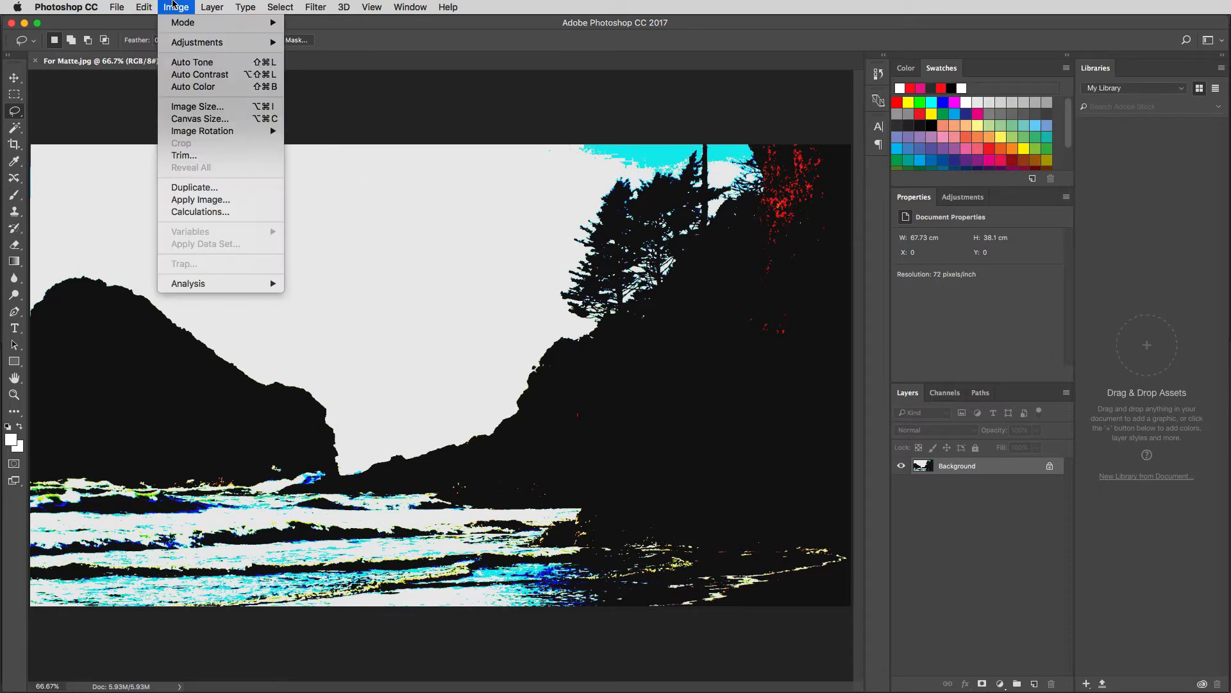
pyautogui.moveTo(173, 21)
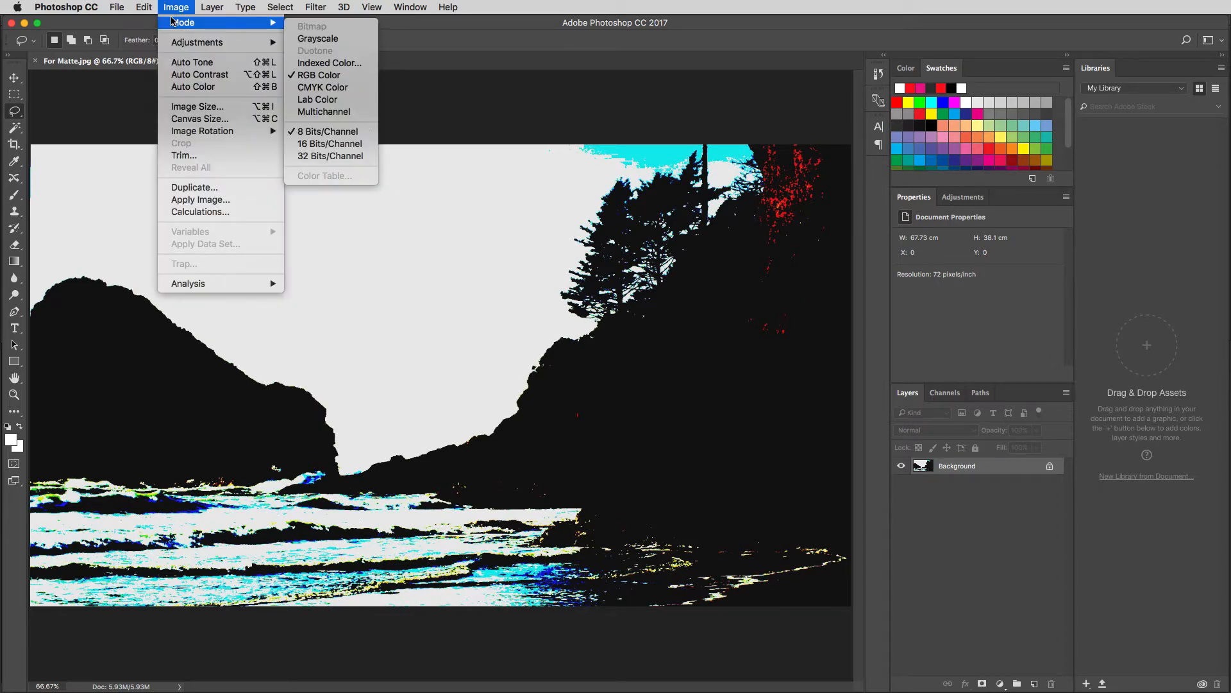
pyautogui.click(355, 40)
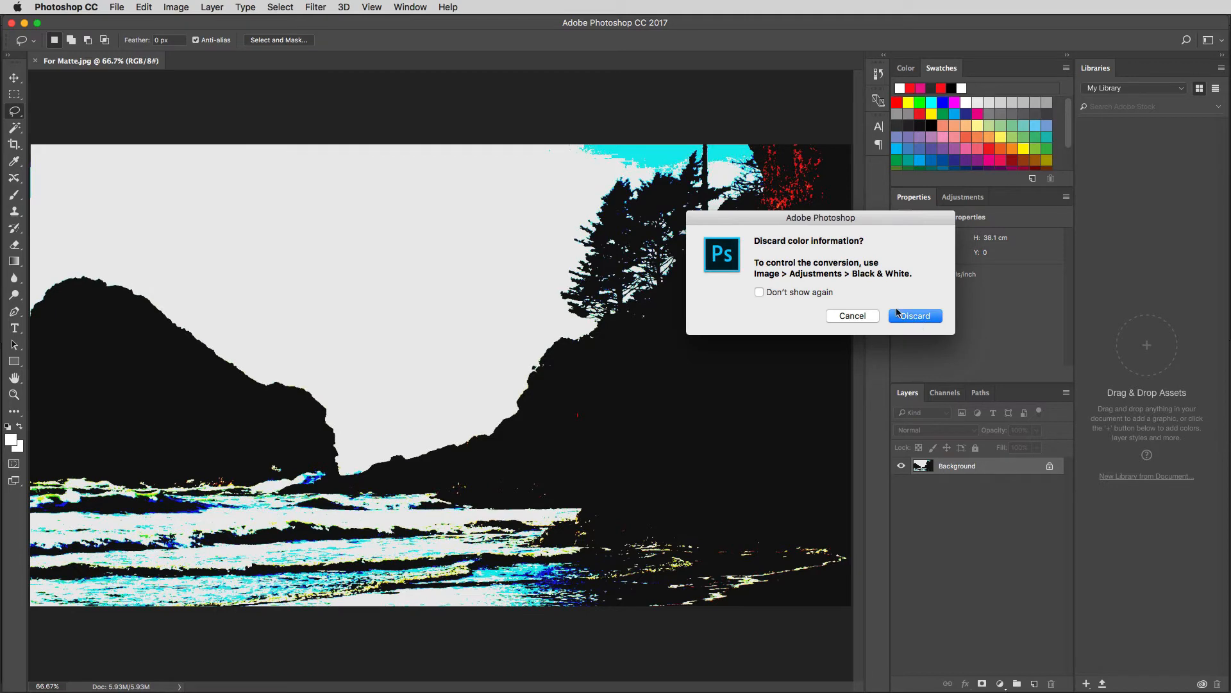
pyautogui.click(804, 291)
pyautogui.click(933, 317)
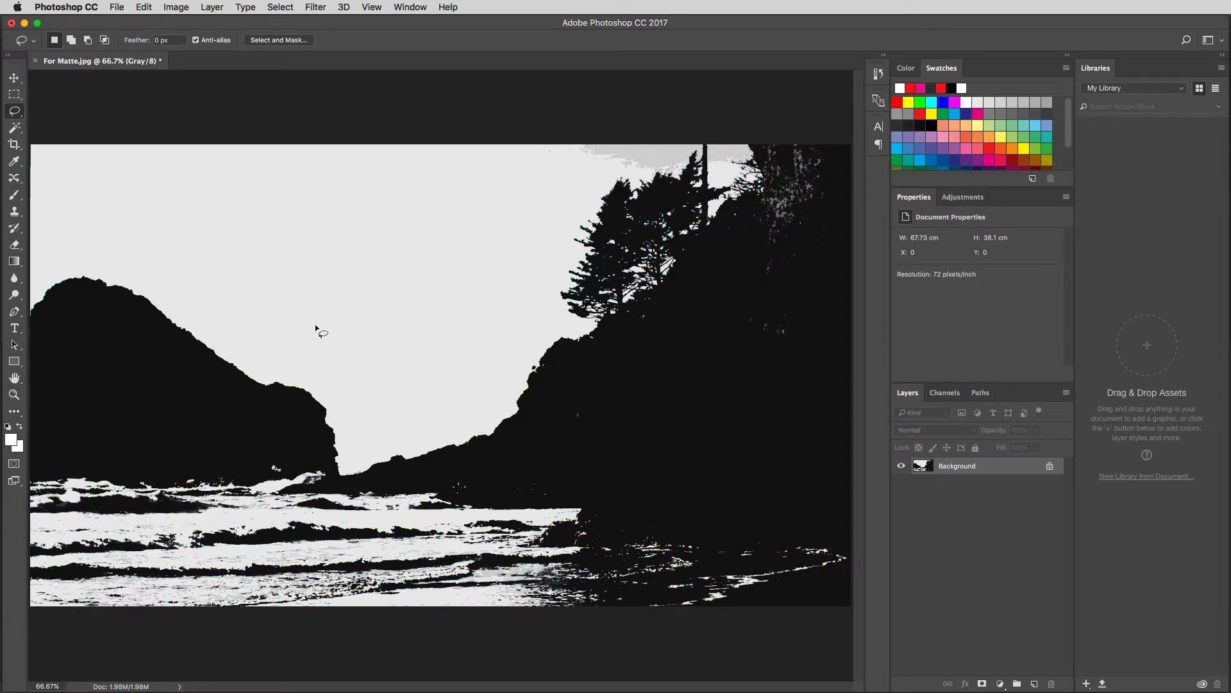
# - Lasso the land and water below the skyline, fill the area with Black at 100% opacity, and deselect it
pyautogui.press('super+minus')
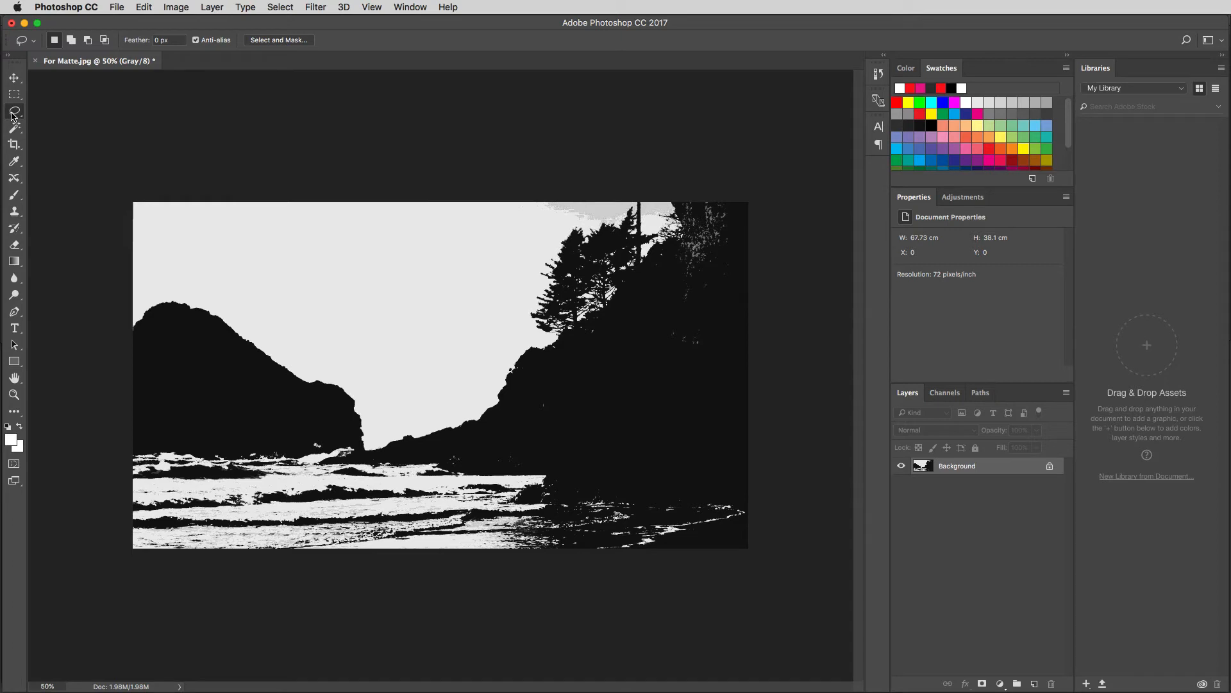
pyautogui.moveTo(133, 358)
pyautogui.mouseDown()
pyautogui.moveTo(280, 385)
pyautogui.moveTo(367, 456)
pyautogui.moveTo(449, 443)
pyautogui.moveTo(525, 409)
pyautogui.moveTo(583, 321)
pyautogui.moveTo(688, 238)
pyautogui.moveTo(680, 207)
pyautogui.moveTo(713, 166)
pyautogui.moveTo(778, 190)
pyautogui.moveTo(792, 348)
pyautogui.moveTo(775, 547)
pyautogui.moveTo(699, 602)
pyautogui.moveTo(262, 599)
pyautogui.moveTo(150, 585)
pyautogui.moveTo(63, 552)
pyautogui.moveTo(36, 496)
pyautogui.moveTo(74, 366)
pyautogui.mouseUp()
pyautogui.hotkey('shift', 'BackSpace')
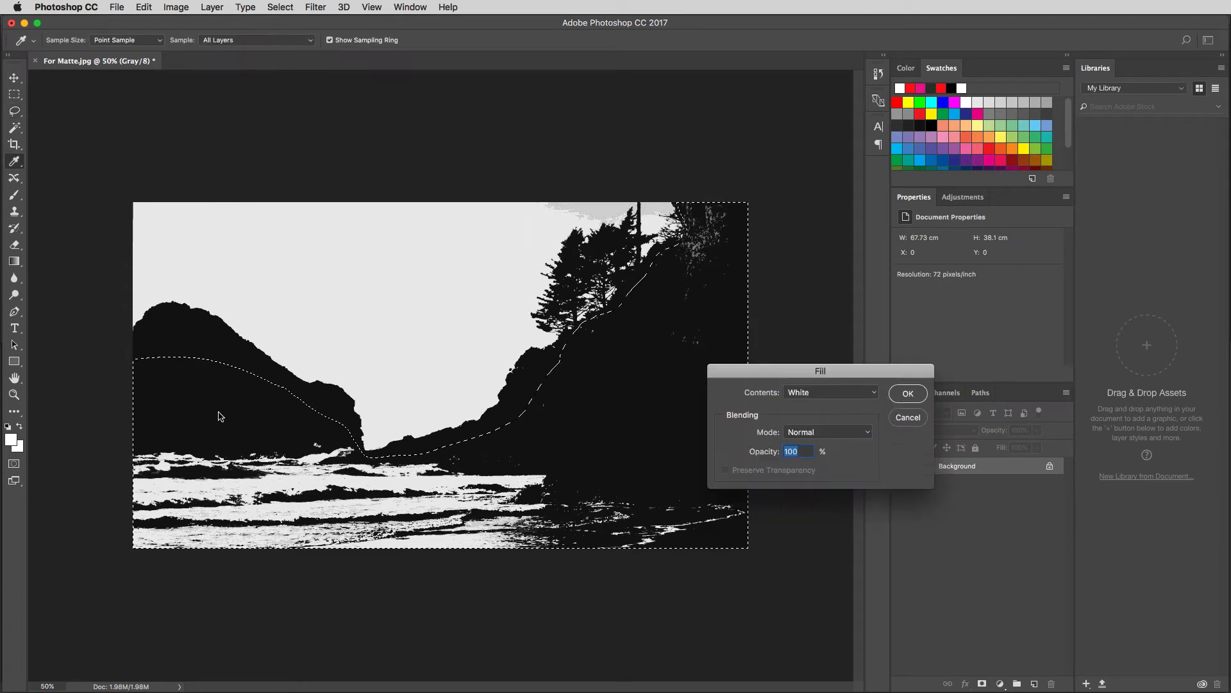
pyautogui.click(837, 394)
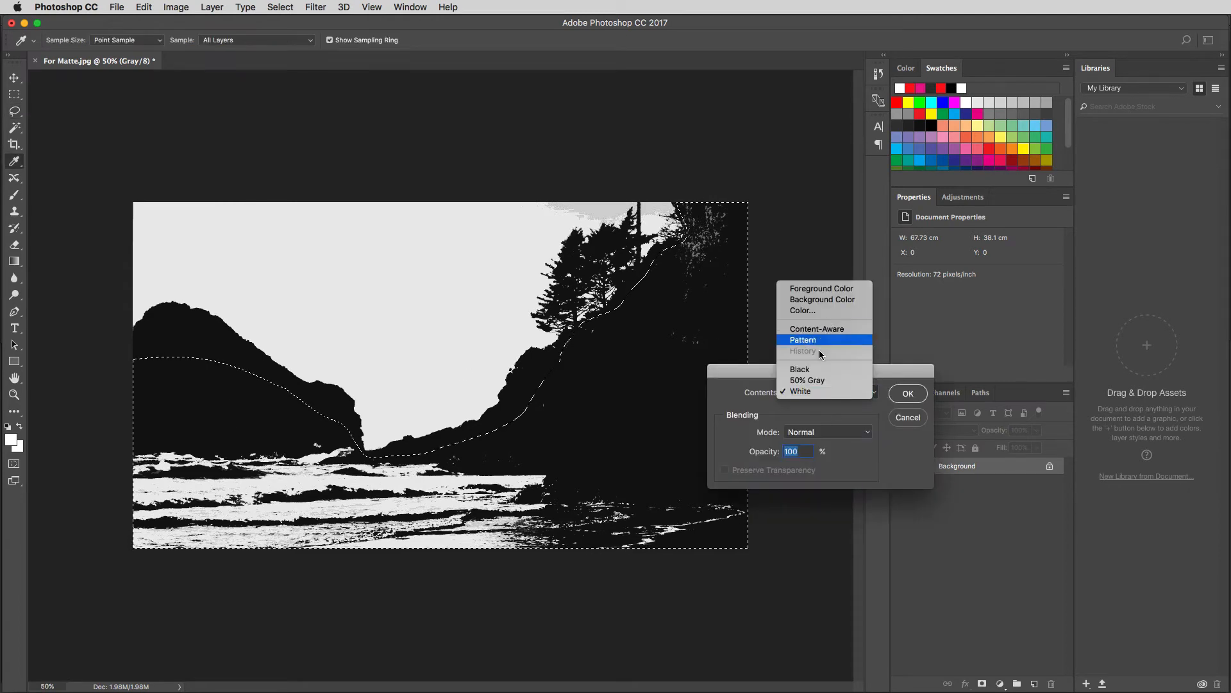
pyautogui.click(799, 369)
pyautogui.click(907, 393)
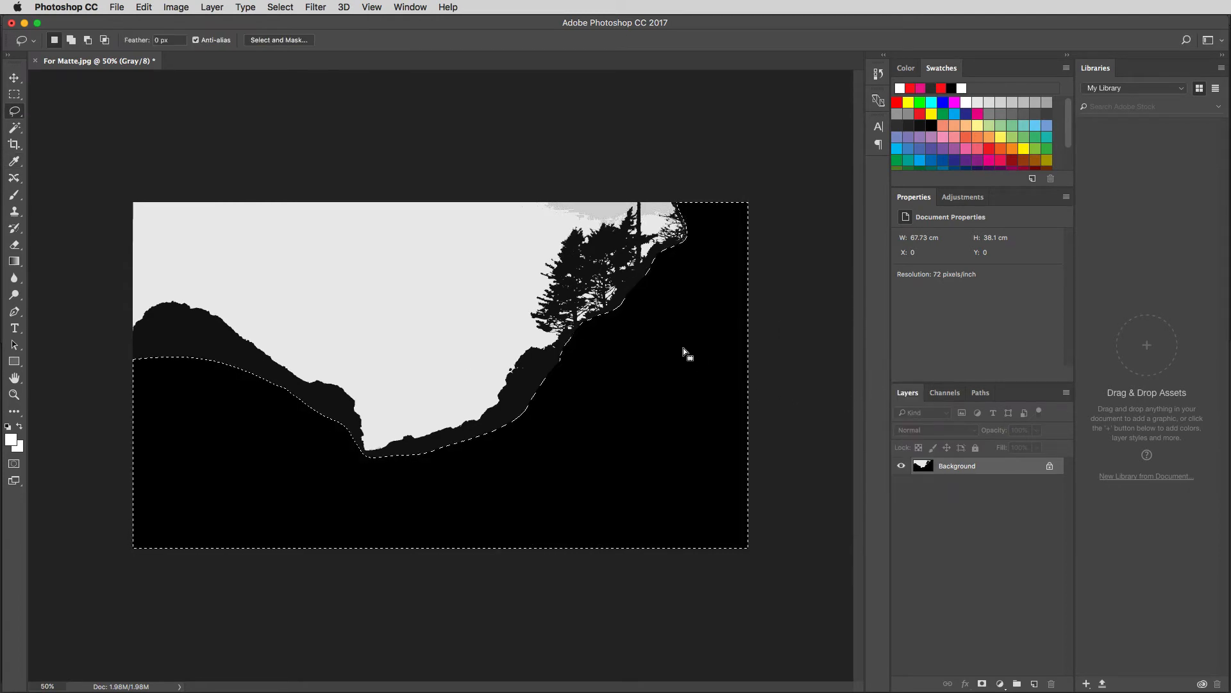
pyautogui.press('super+d')
# - Lasso the gray sky patch above the trees, up to the tall trunk's left side, and fill it with White at 100% opacity
pyautogui.press('super+plus')
pyautogui.press('super+plus')
pyautogui.press('super+plus')
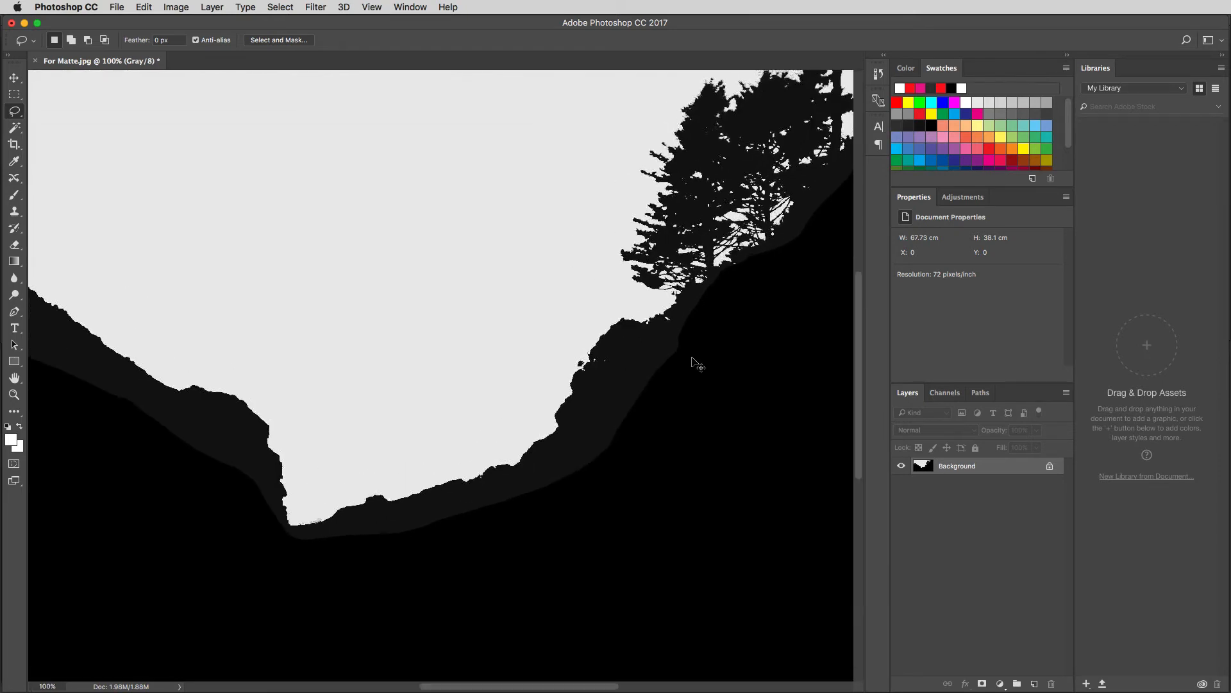
pyautogui.moveTo(685, 228); pyautogui.dragTo(470, 438)
pyautogui.moveTo(693, 131)
pyautogui.mouseDown()
pyautogui.moveTo(570, 269)
pyautogui.moveTo(506, 385)
pyautogui.mouseUp()
pyautogui.moveTo(267, 263)
pyautogui.mouseDown()
pyautogui.moveTo(372, 335)
pyautogui.moveTo(499, 376)
pyautogui.moveTo(601, 368)
pyautogui.moveTo(620, 390)
pyautogui.moveTo(626, 351)
pyautogui.moveTo(663, 303)
pyautogui.moveTo(678, 299)
pyautogui.moveTo(674, 329)
pyautogui.moveTo(689, 331)
pyautogui.moveTo(691, 315)
pyautogui.moveTo(686, 265)
pyautogui.moveTo(462, 229)
pyautogui.moveTo(303, 249)
pyautogui.moveTo(261, 282)
pyautogui.mouseUp()
pyautogui.hotkey('shift', 'BackSpace')
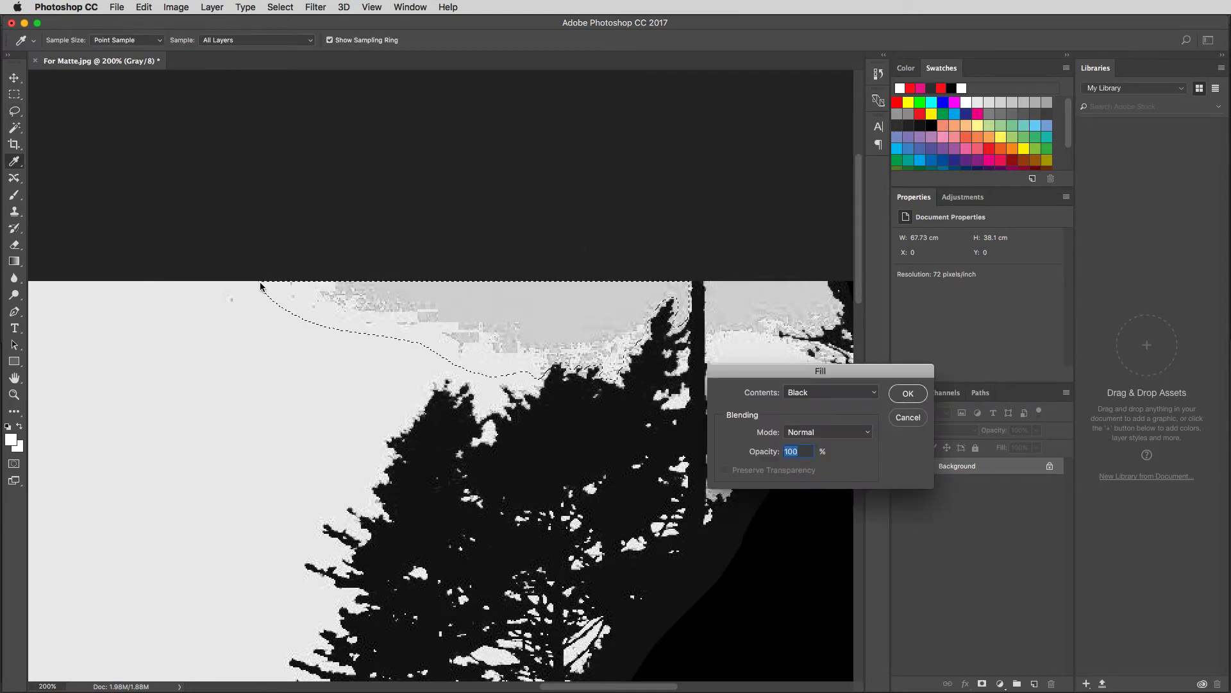
pyautogui.click(805, 393)
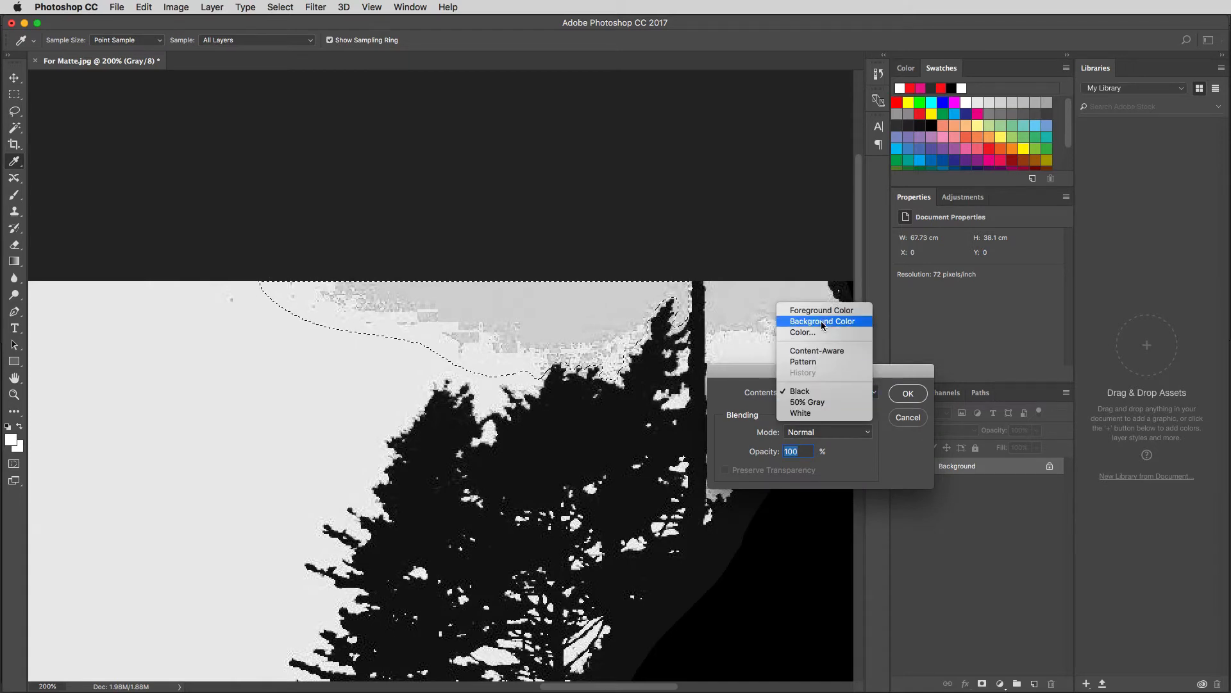
pyautogui.click(812, 412)
pyautogui.click(908, 393)
pyautogui.moveTo(737, 399); pyautogui.dragTo(527, 403)
pyautogui.moveTo(152, 405); pyautogui.dragTo(512, 357)
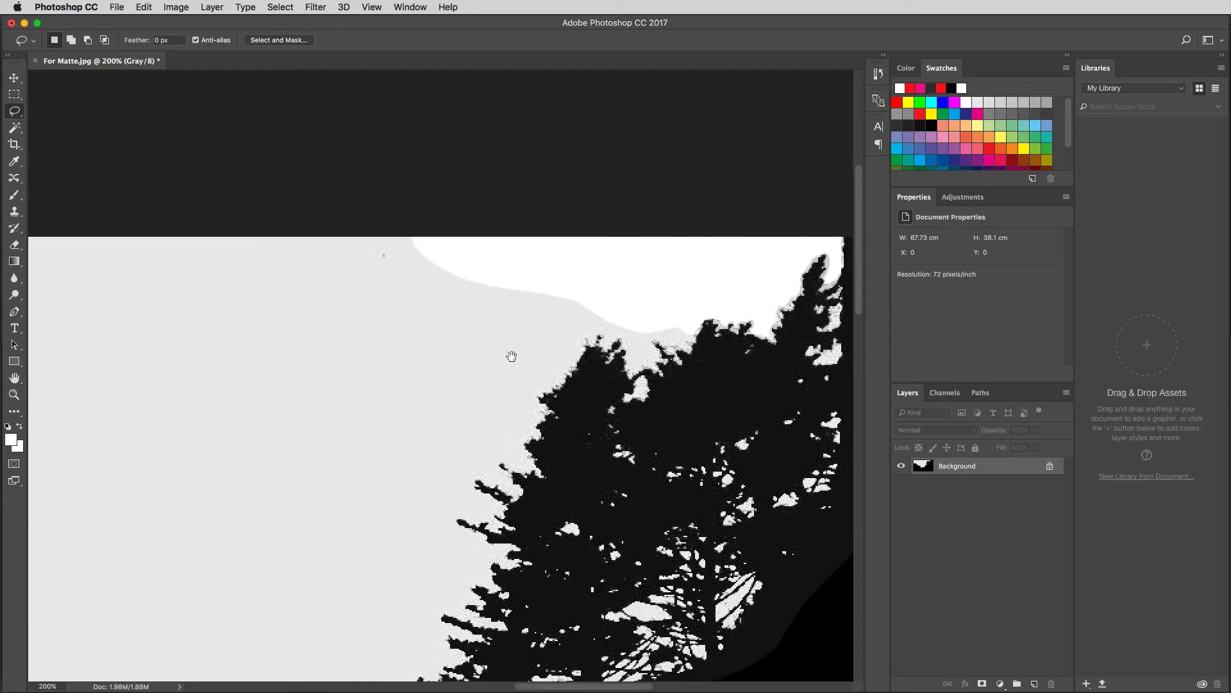
pyautogui.press('super+minus')
pyautogui.press('super+minus')
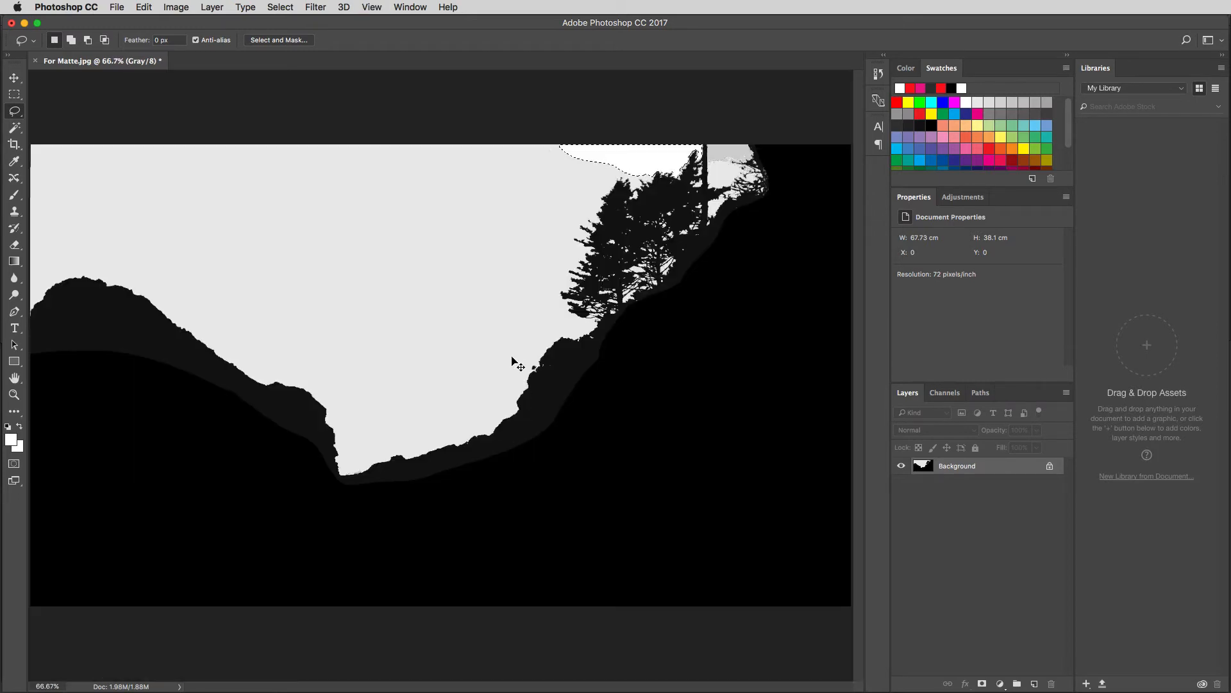
# - Clear the selection, lasso the remaining gray sky patch right of the tall trunk, and fill it with White at 100% opacity
pyautogui.press('super+equal')
pyautogui.moveTo(580, 260); pyautogui.dragTo(316, 499)
pyautogui.press('super+equal')
pyautogui.moveTo(693, 233); pyautogui.dragTo(499, 342)
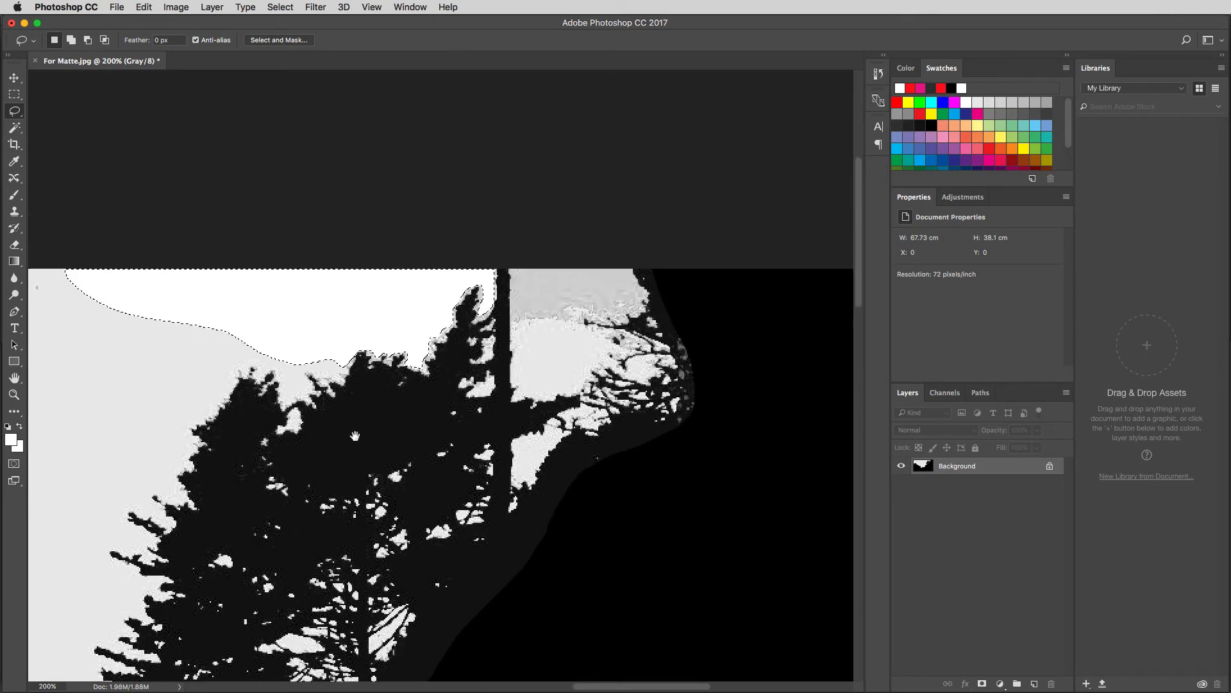
pyautogui.press('super+d')
pyautogui.moveTo(513, 281)
pyautogui.mouseDown()
pyautogui.moveTo(516, 324)
pyautogui.moveTo(613, 329)
pyautogui.moveTo(647, 300)
pyautogui.moveTo(615, 252)
pyautogui.mouseUp()
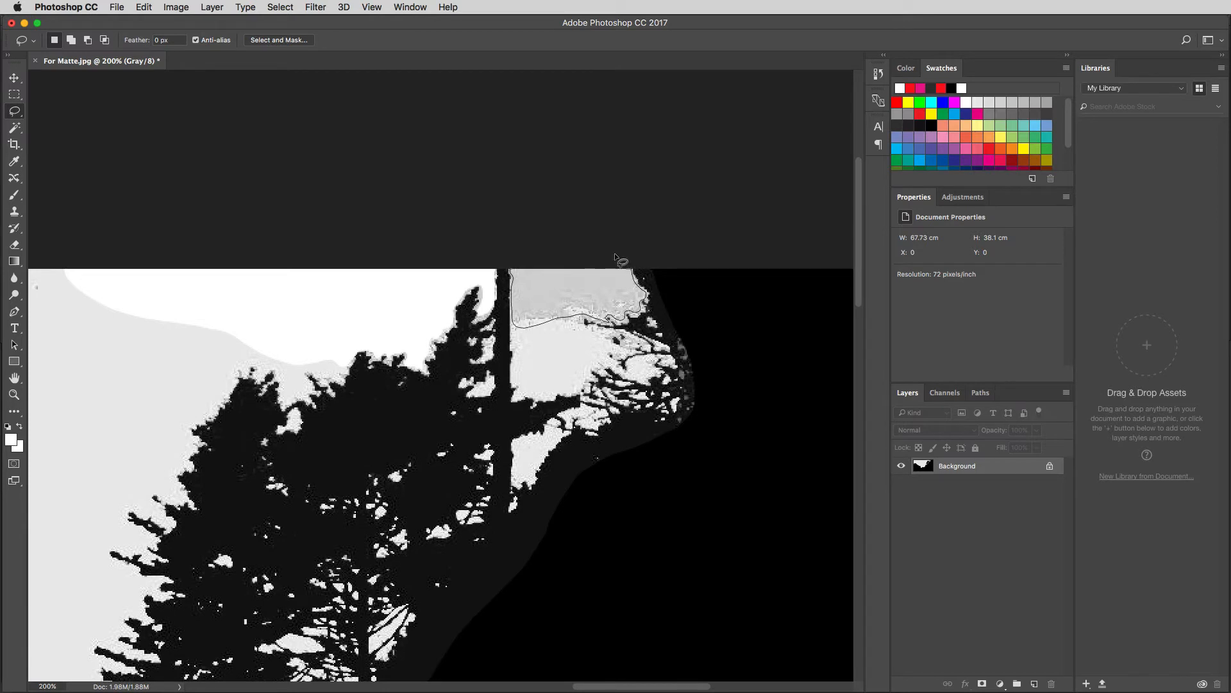
pyautogui.moveTo(529, 253); pyautogui.dragTo(511, 270)
pyautogui.hotkey('shift', 'BackSpace')
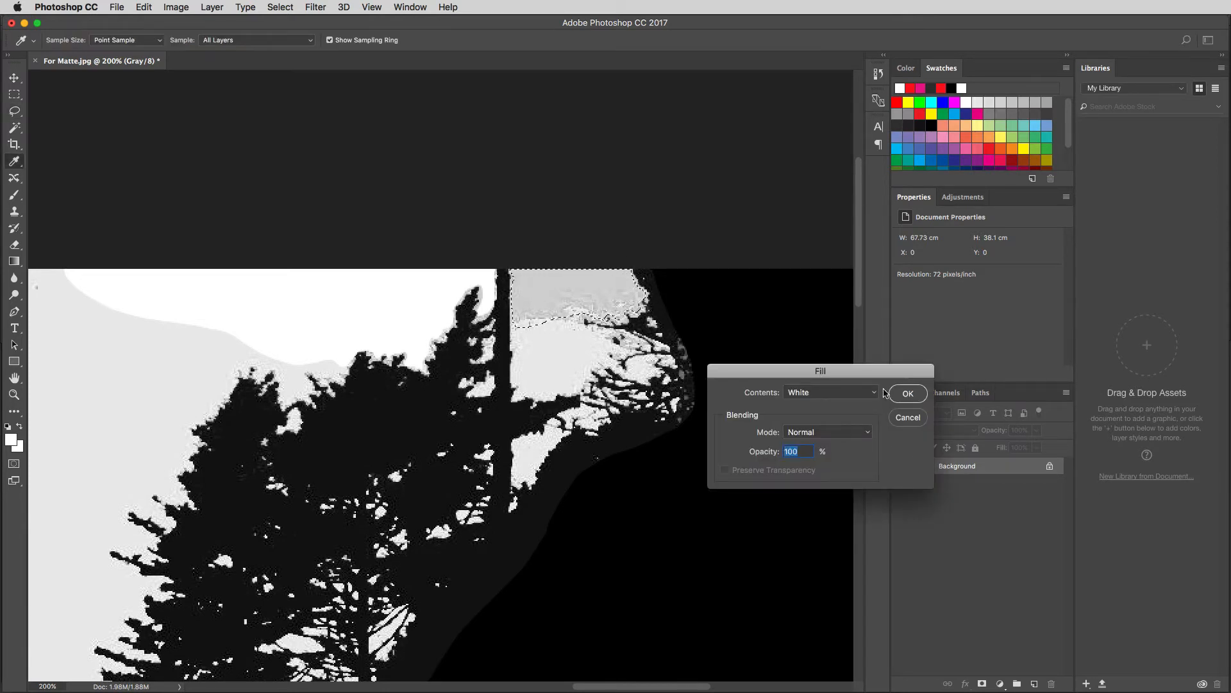
pyautogui.click(908, 393)
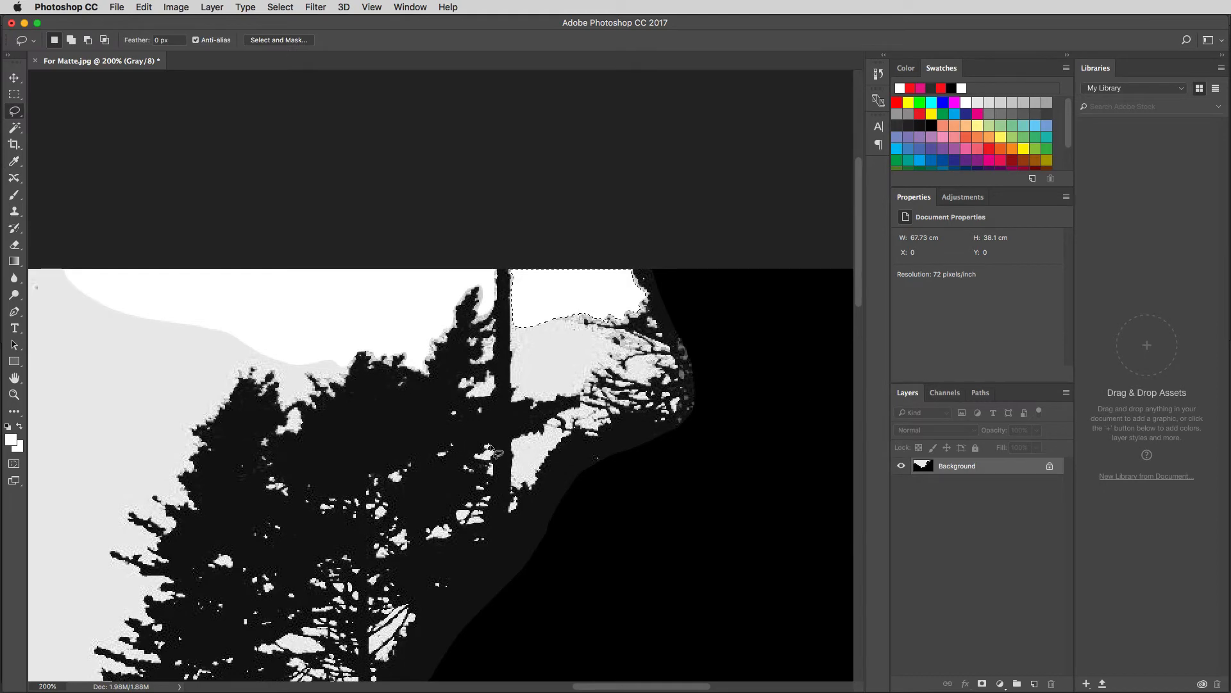
pyautogui.press('super+minus')
pyautogui.press('super+minus')
pyautogui.press('super+minus')
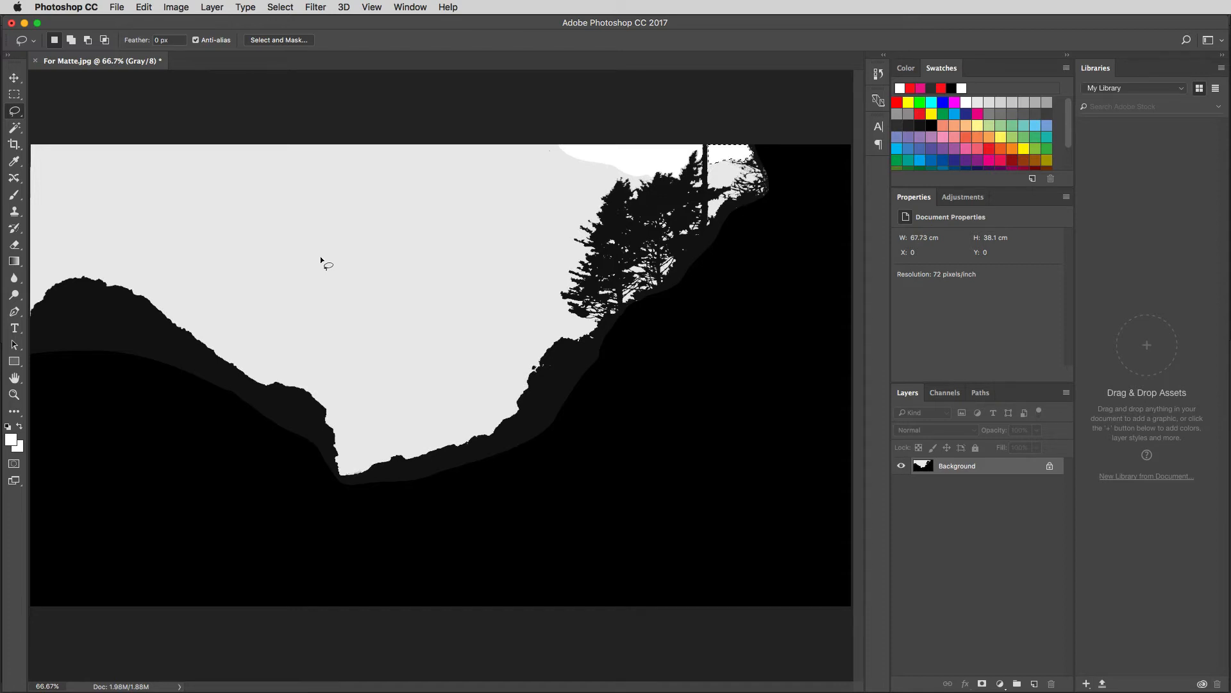
# - Clear the selection and apply a Levels adjustment with input levels 31, 1.48 and 224 to make the matte pure black and white
pyautogui.hotkey('ctrl', 'd')
pyautogui.click(176, 6)
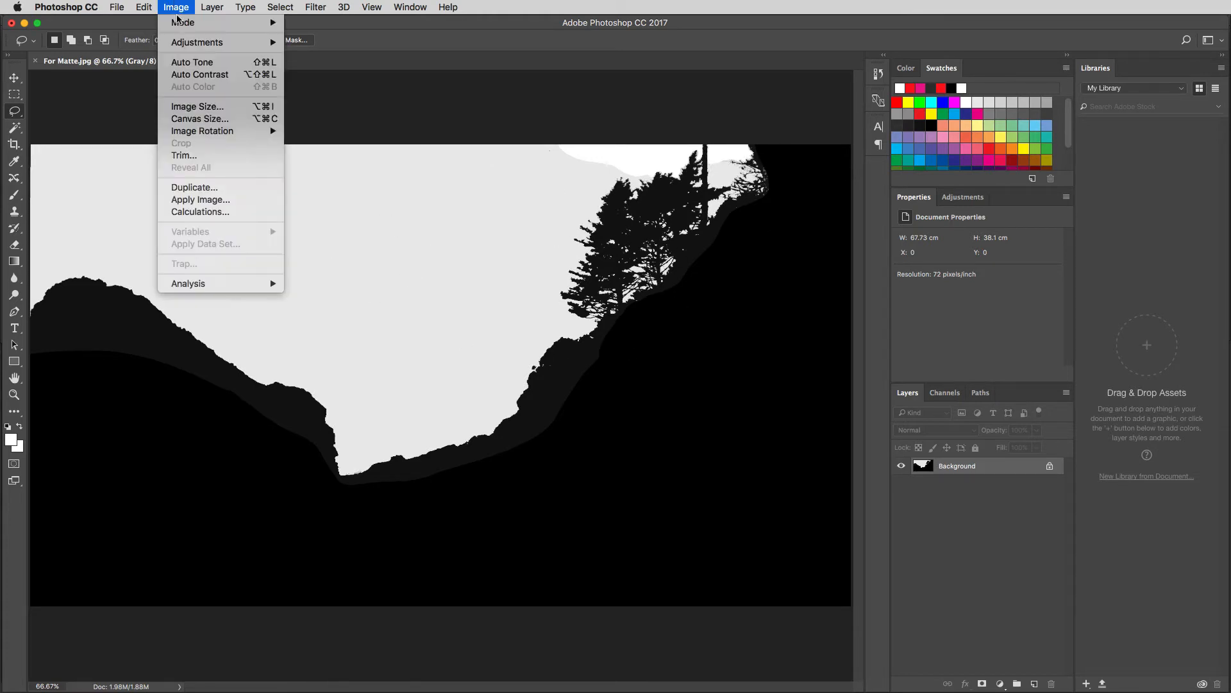
pyautogui.moveTo(181, 41)
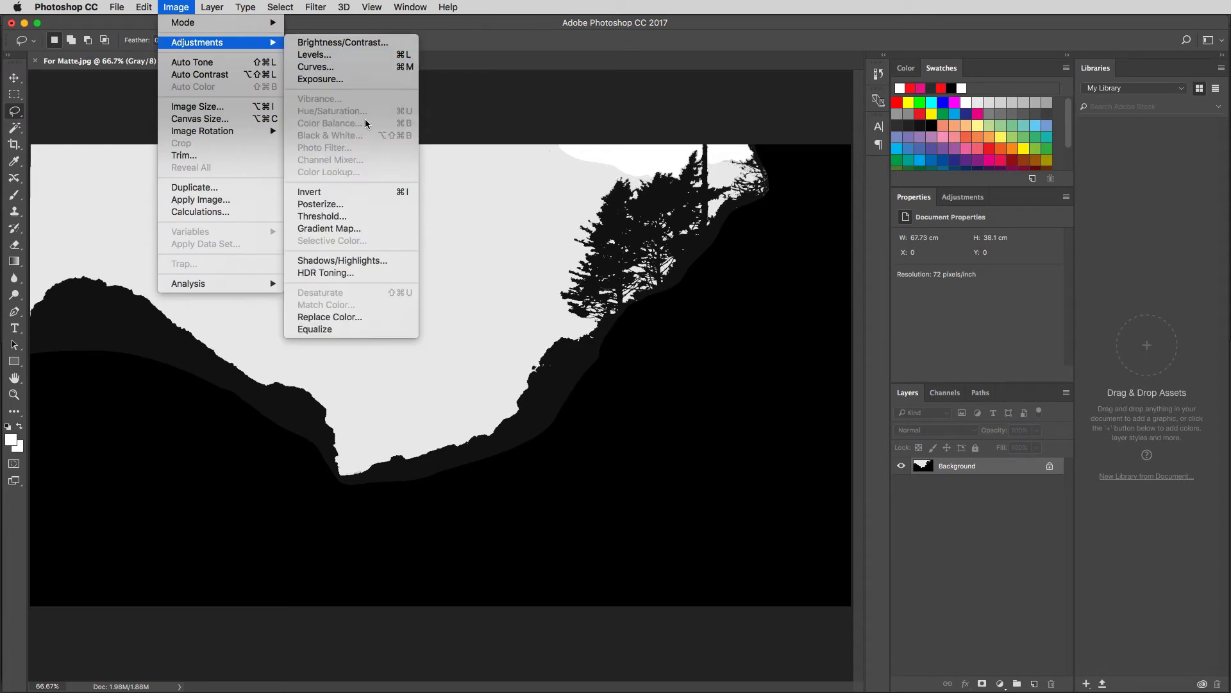
pyautogui.click(363, 56)
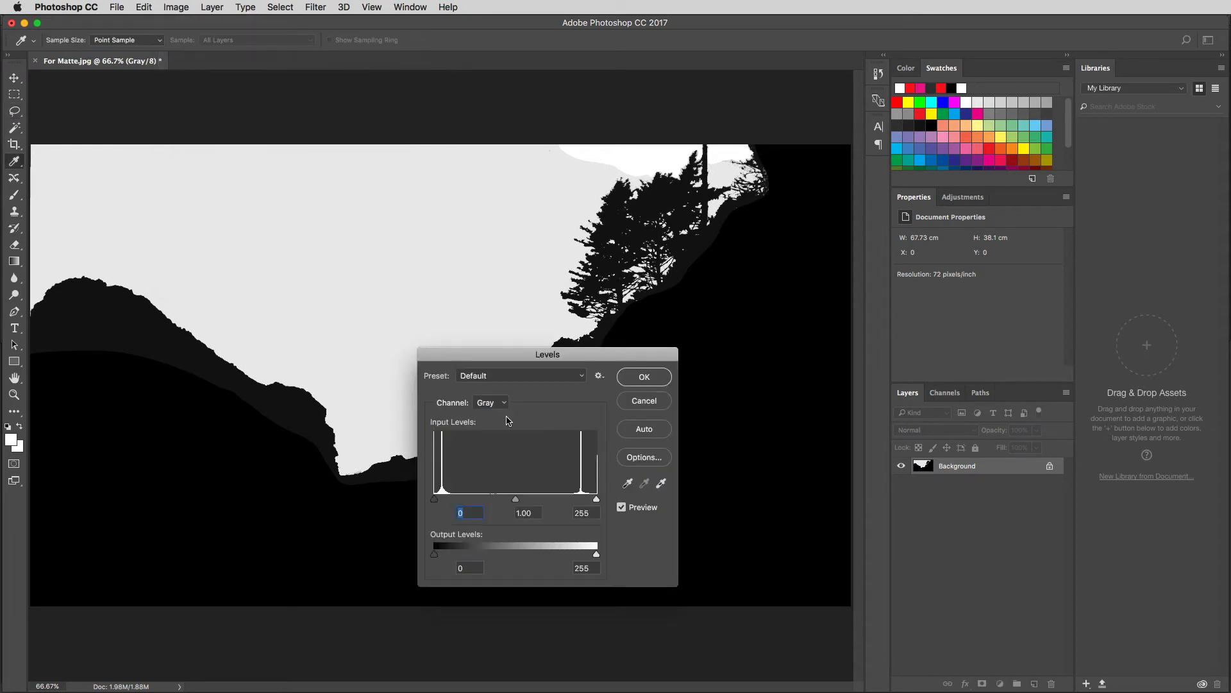
pyautogui.moveTo(441, 501)
pyautogui.mouseDown()
pyautogui.moveTo(473, 502)
pyautogui.moveTo(423, 506)
pyautogui.mouseUp()
pyautogui.moveTo(515, 500); pyautogui.dragTo(489, 504)
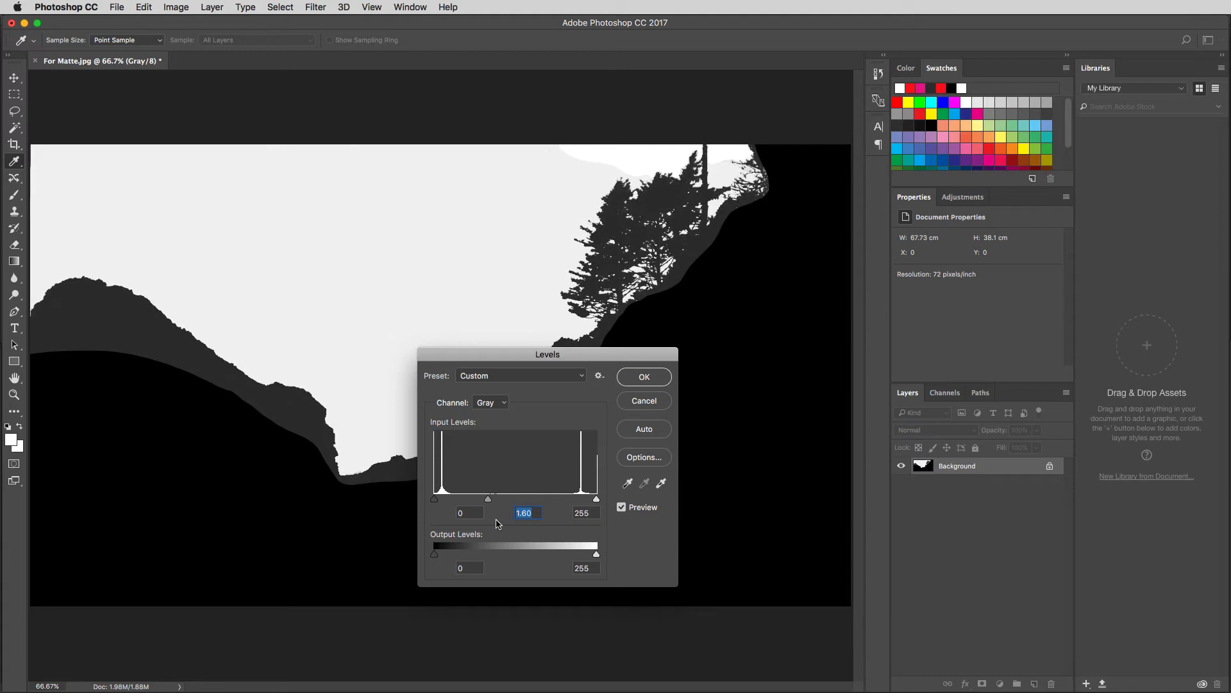
pyautogui.moveTo(488, 499); pyautogui.dragTo(454, 502)
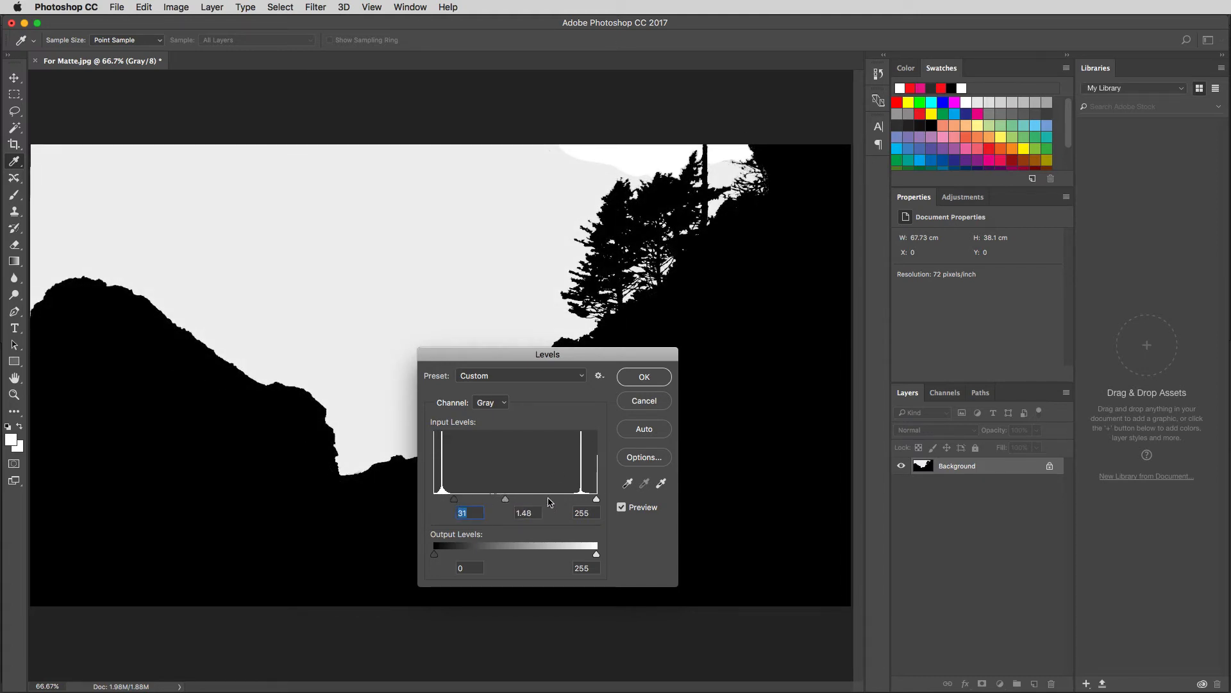
pyautogui.moveTo(599, 501); pyautogui.dragTo(576, 504)
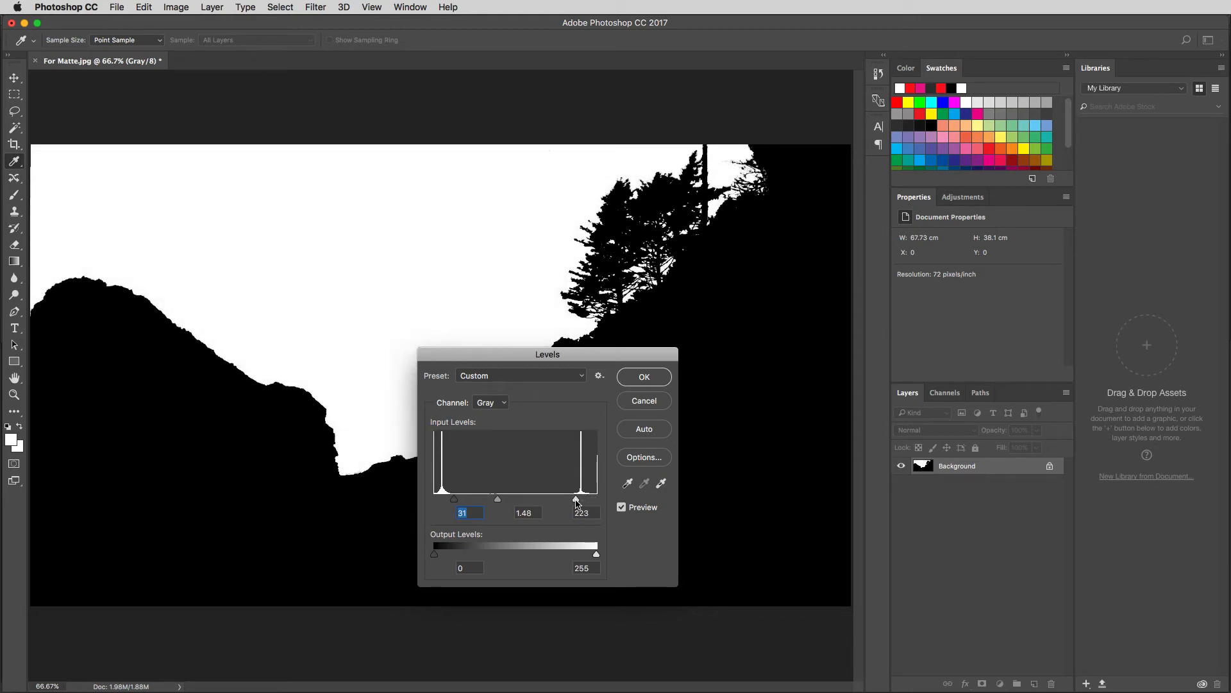
pyautogui.click(576, 501)
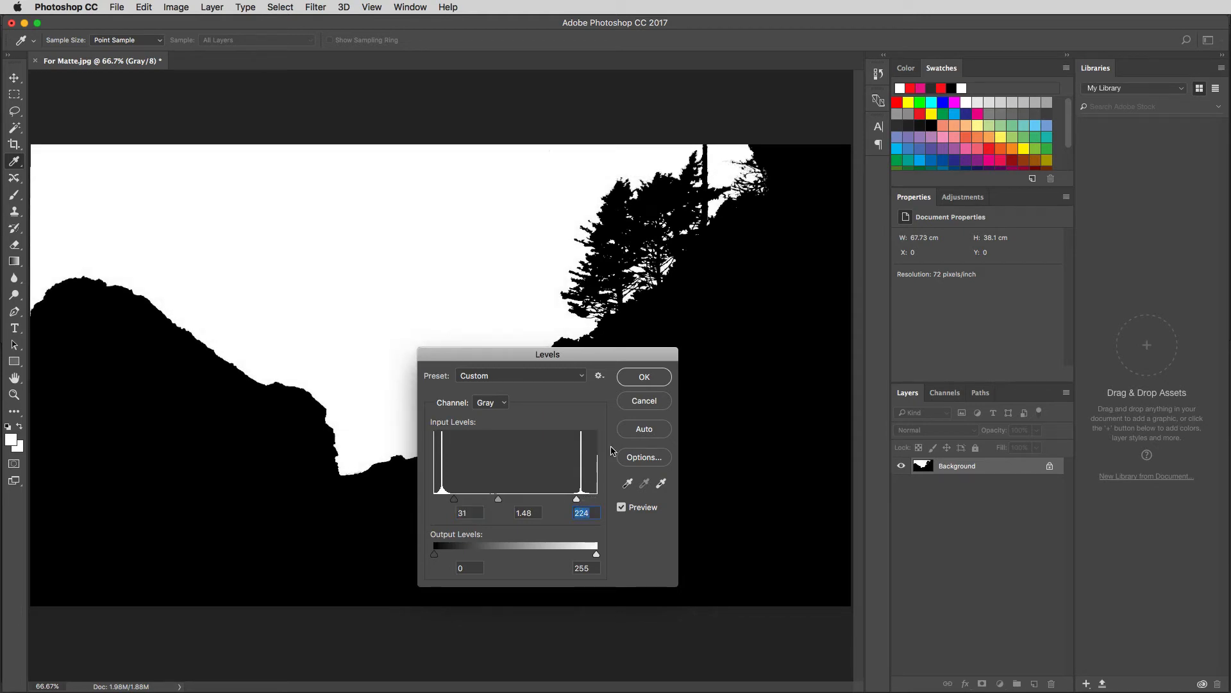
pyautogui.click(644, 378)
# - Save For Matte.jpg as a Progressive JPEG at Maximum quality 12 with 3 scans
pyautogui.press('l')
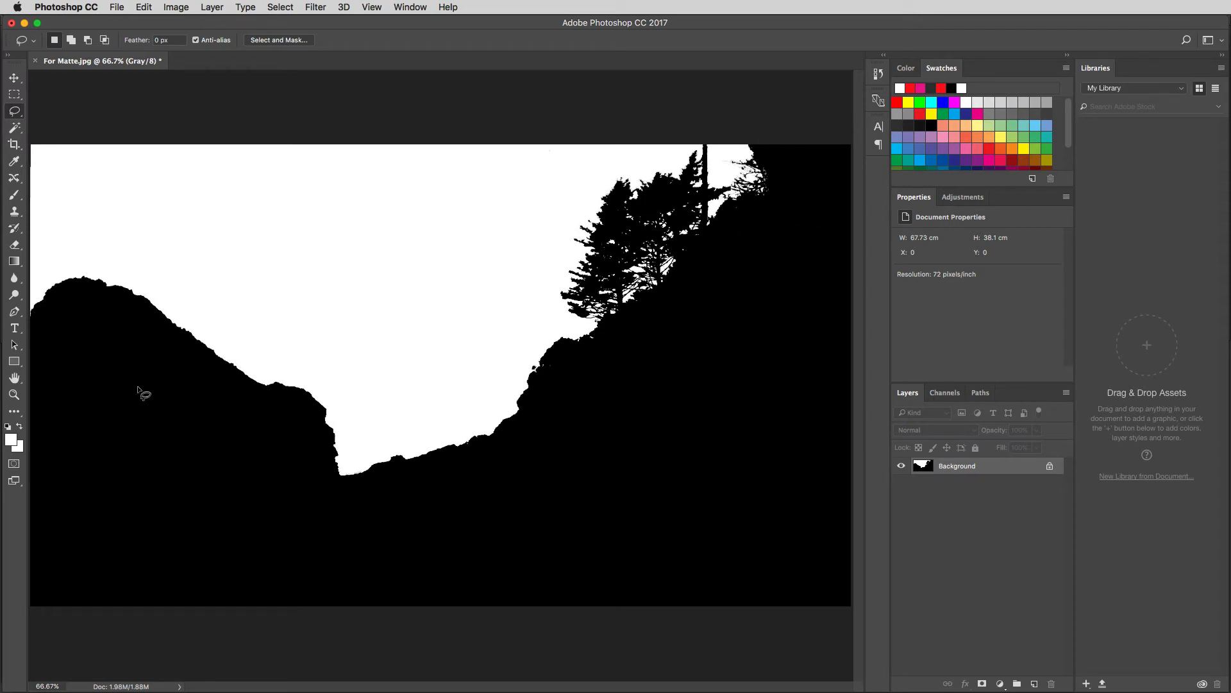
pyautogui.press('super+s')
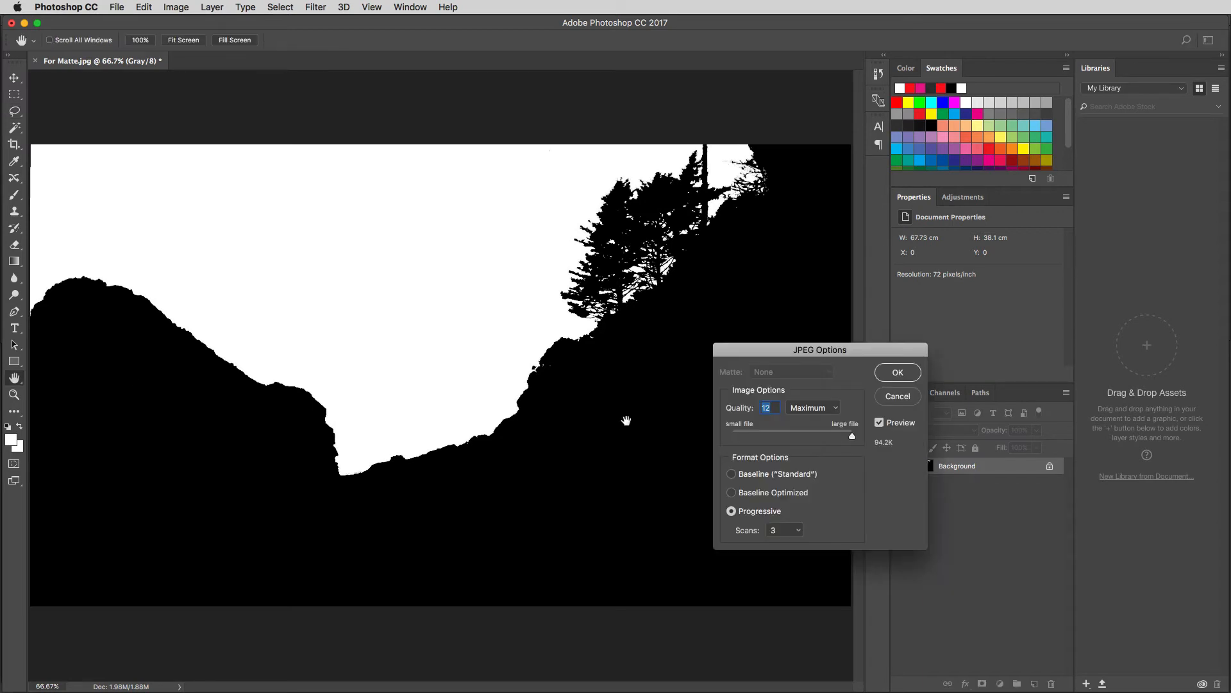
pyautogui.click(898, 372)
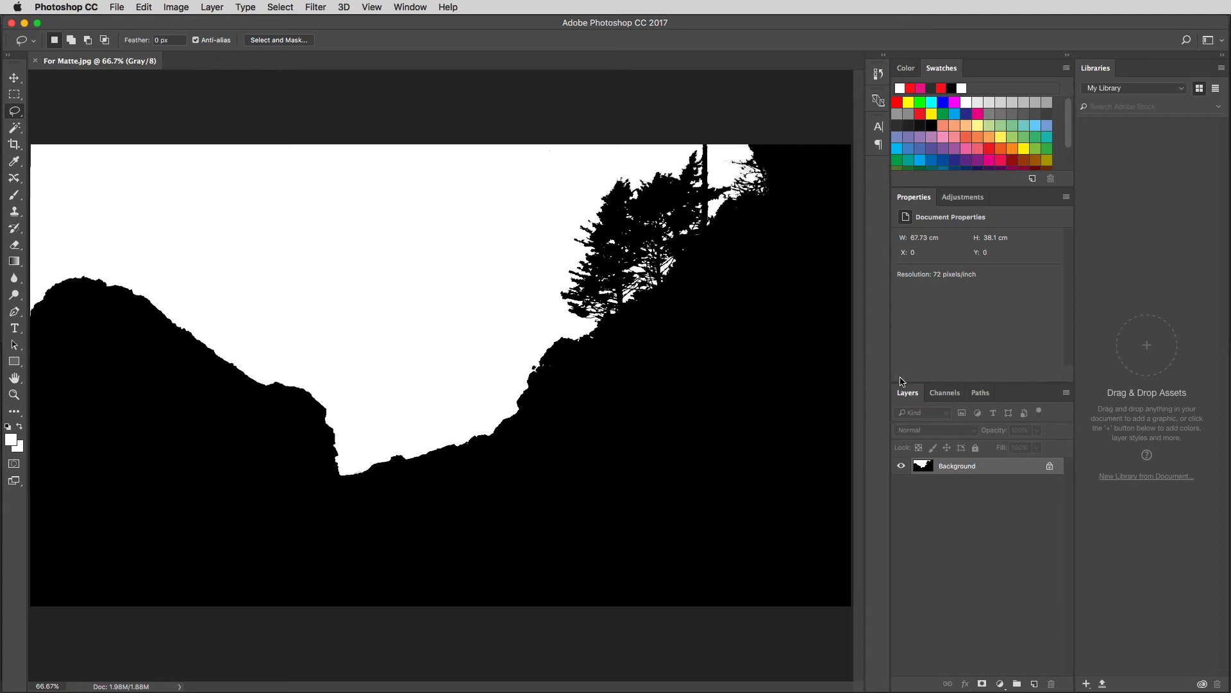
# - Switch to Avid Media Composer and close the Effect Palette to reach the Night From Day bin
pyautogui.press('super+Tab')
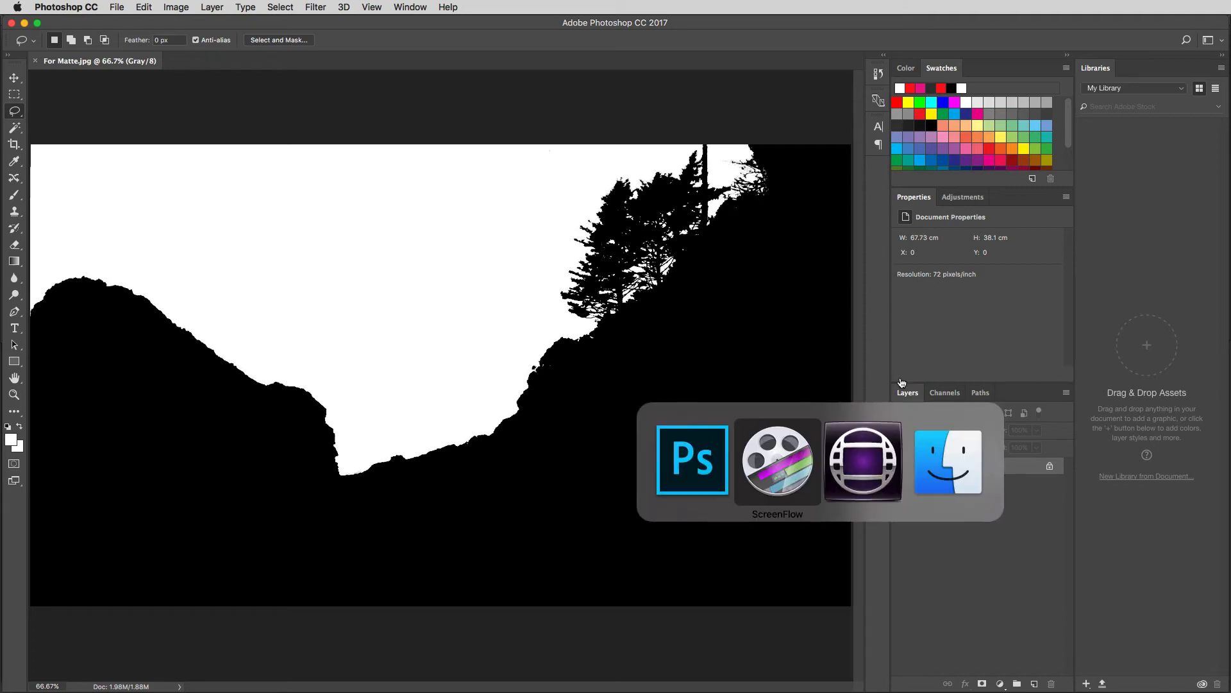
pyautogui.press('super+Tab')
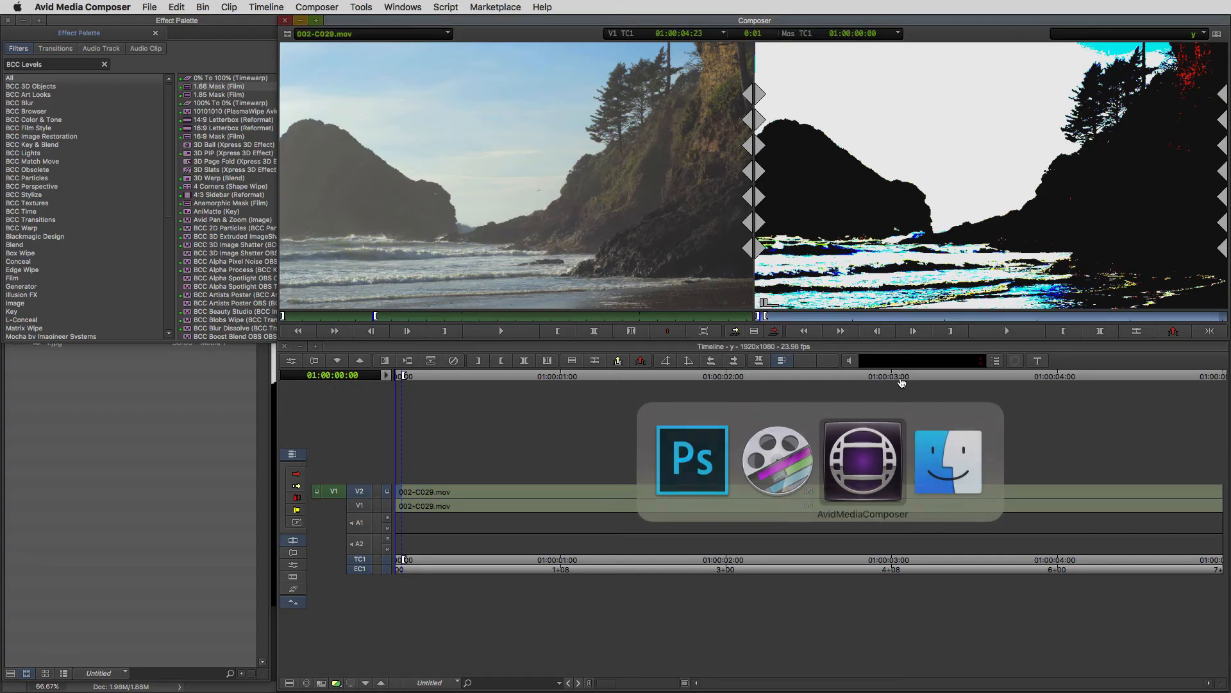
pyautogui.click(8, 21)
# - Import For Matte.jpg from the Desktop into the Night From Day bin as Apple ProRes HQ MXF on Media 1, with a 30-second duration
pyautogui.rightClick(56, 370)
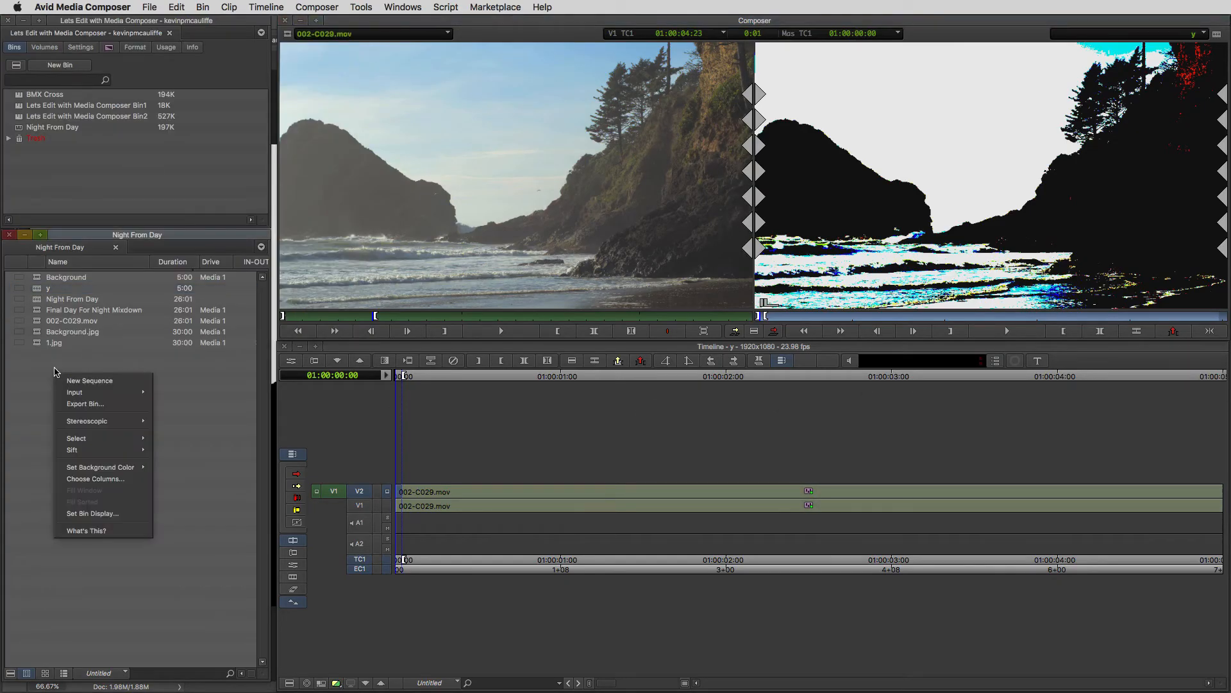
pyautogui.moveTo(77, 394)
pyautogui.click(189, 393)
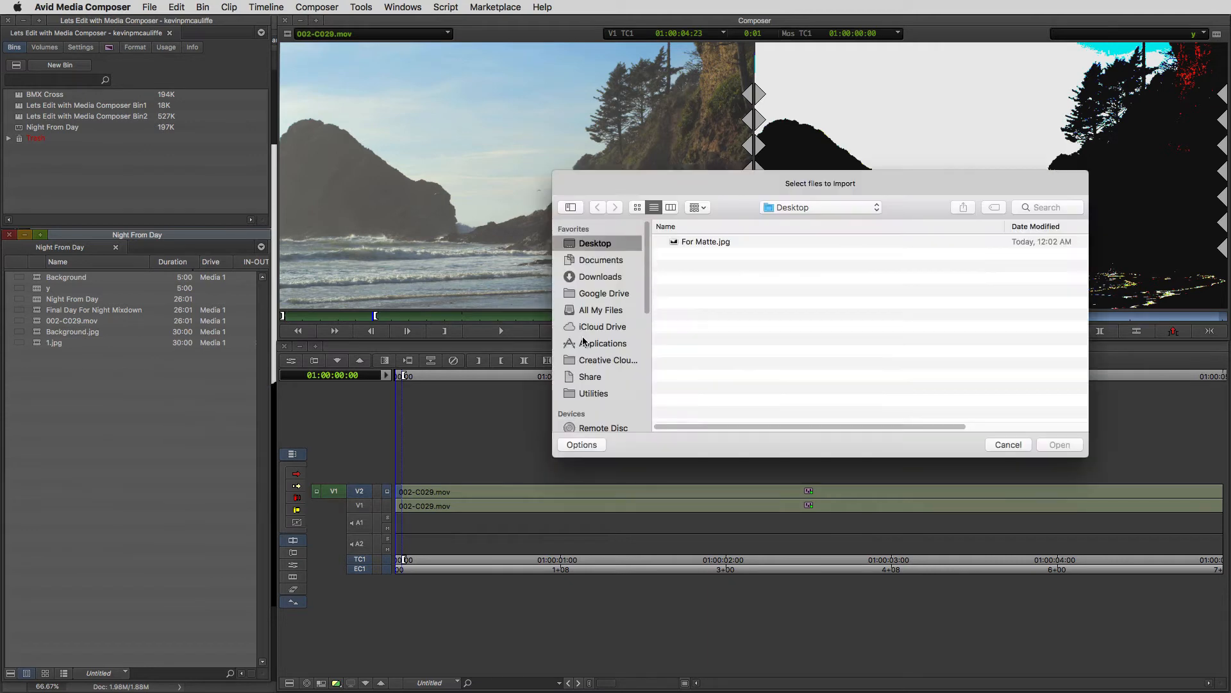
pyautogui.click(696, 243)
pyautogui.click(573, 445)
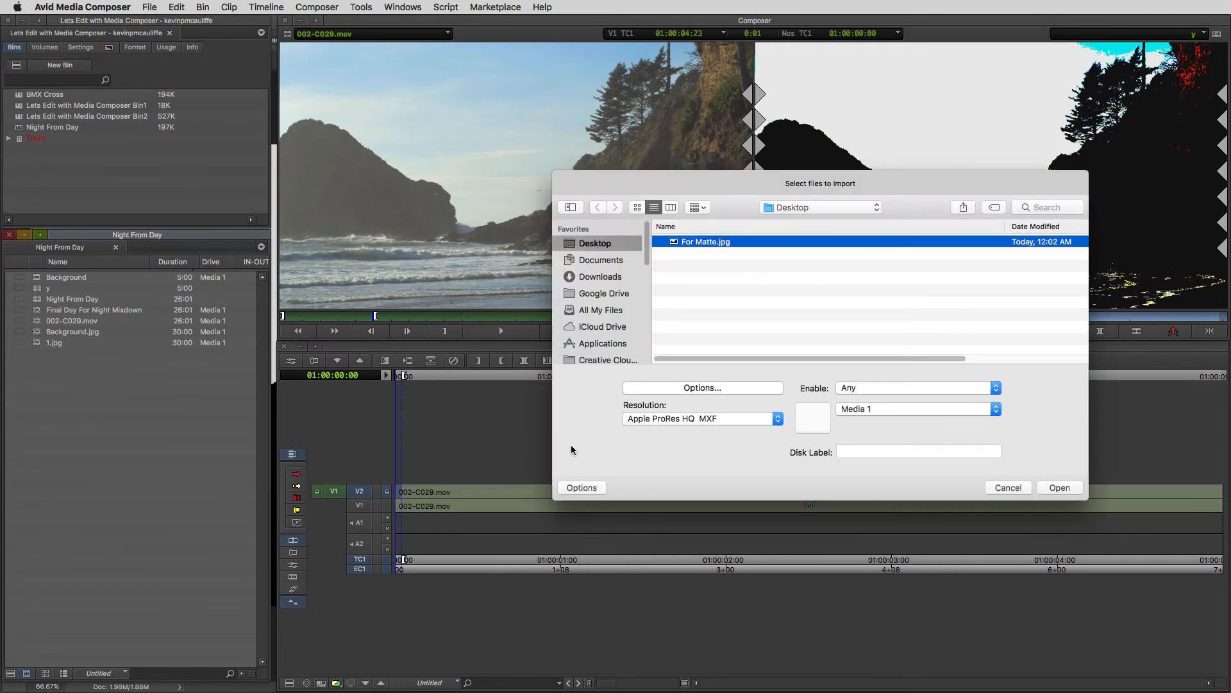
pyautogui.click(629, 389)
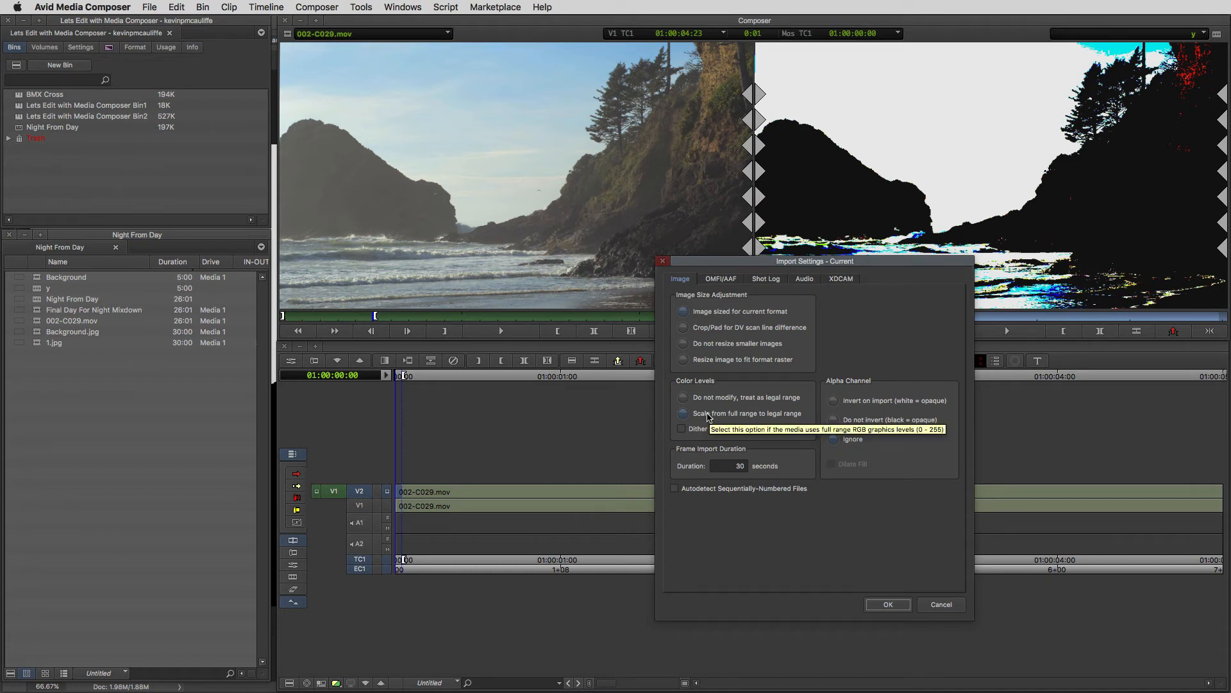
pyautogui.click(888, 604)
pyautogui.doubleClick(753, 244)
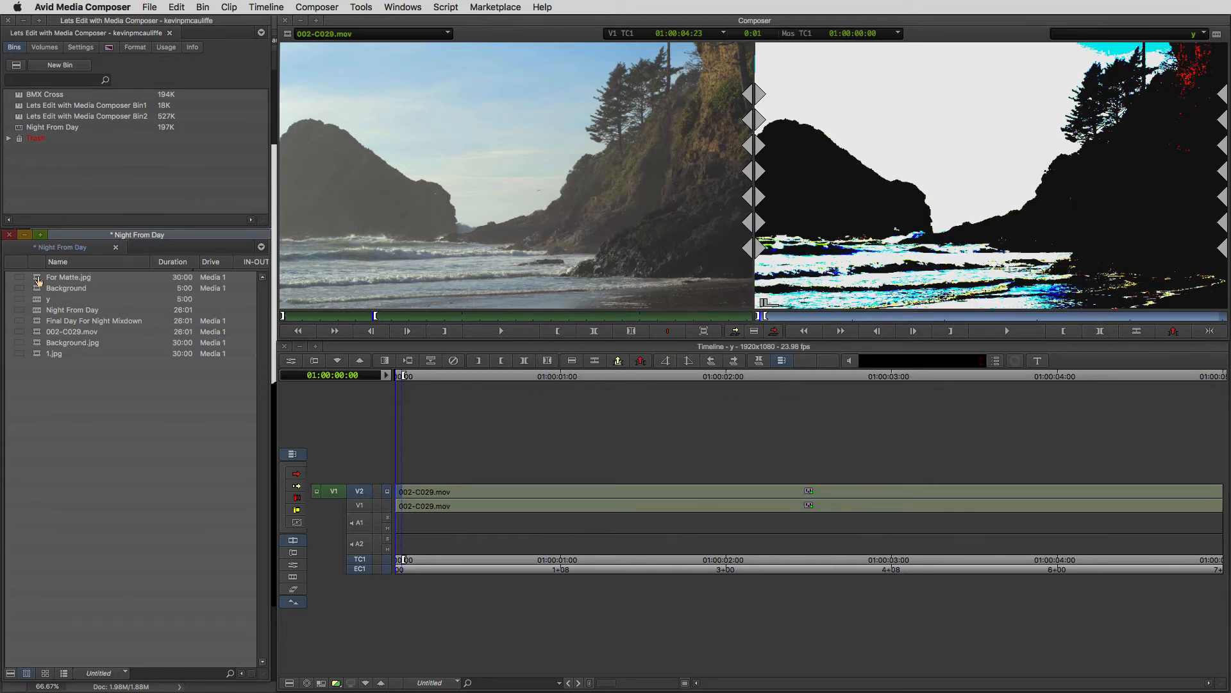
# - Load For Matte.jpg into the source monitor and mark the full length of the 002-C029.mov clip on V2
pyautogui.moveTo(38, 281); pyautogui.dragTo(479, 210)
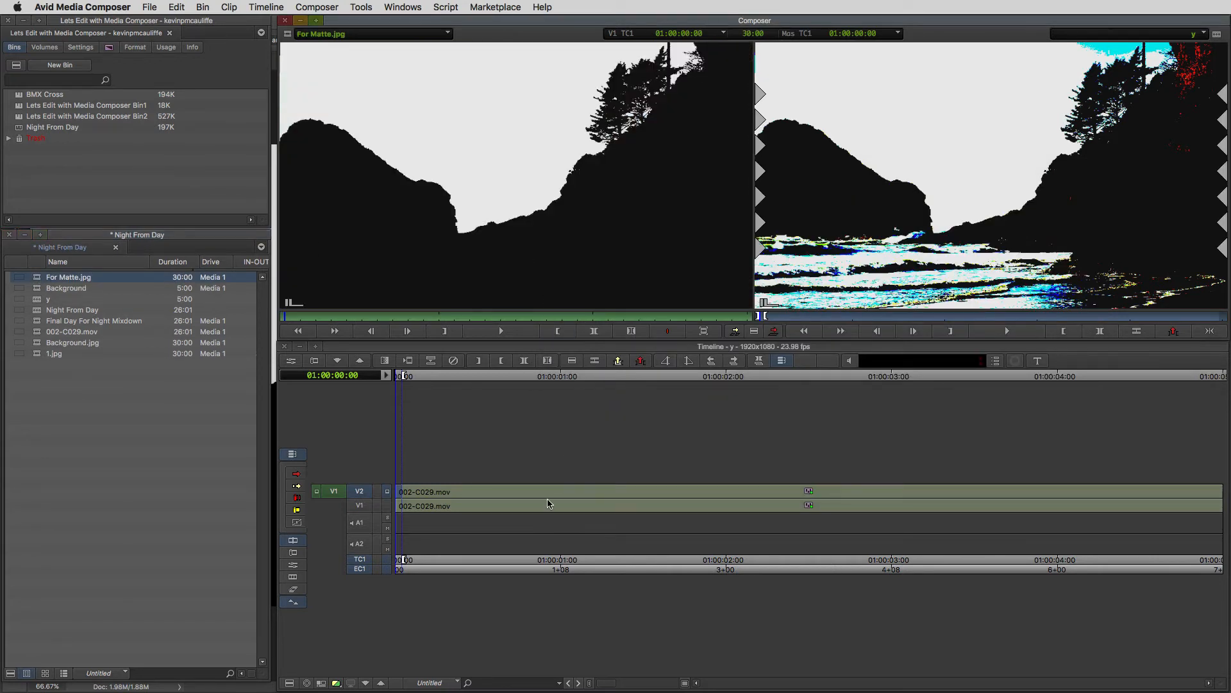
pyautogui.moveTo(477, 515)
pyautogui.mouseDown()
pyautogui.moveTo(589, 499)
pyautogui.moveTo(578, 514)
pyautogui.moveTo(459, 517)
pyautogui.mouseUp()
pyautogui.press('t')
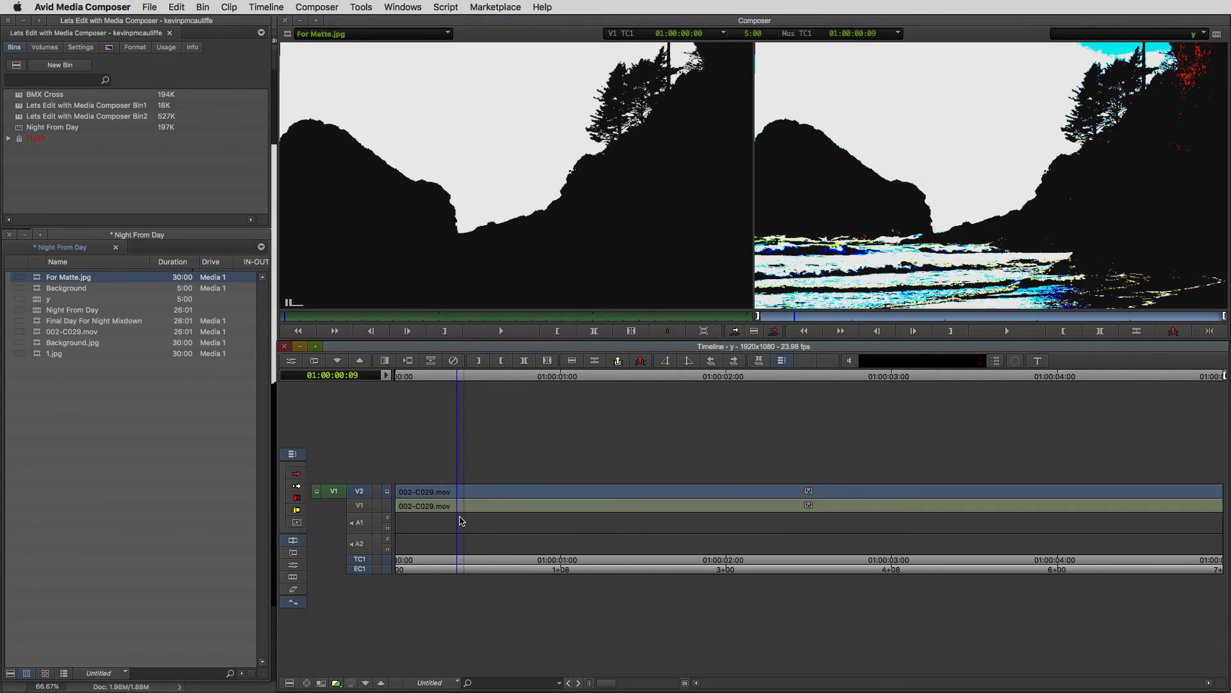
# - Undo the recent sequence edits back to the single darkened 002-C029.mov clip on V1 with empty tracks above
pyautogui.press('z')
pyautogui.press('super+y')
pyautogui.press('super+y')
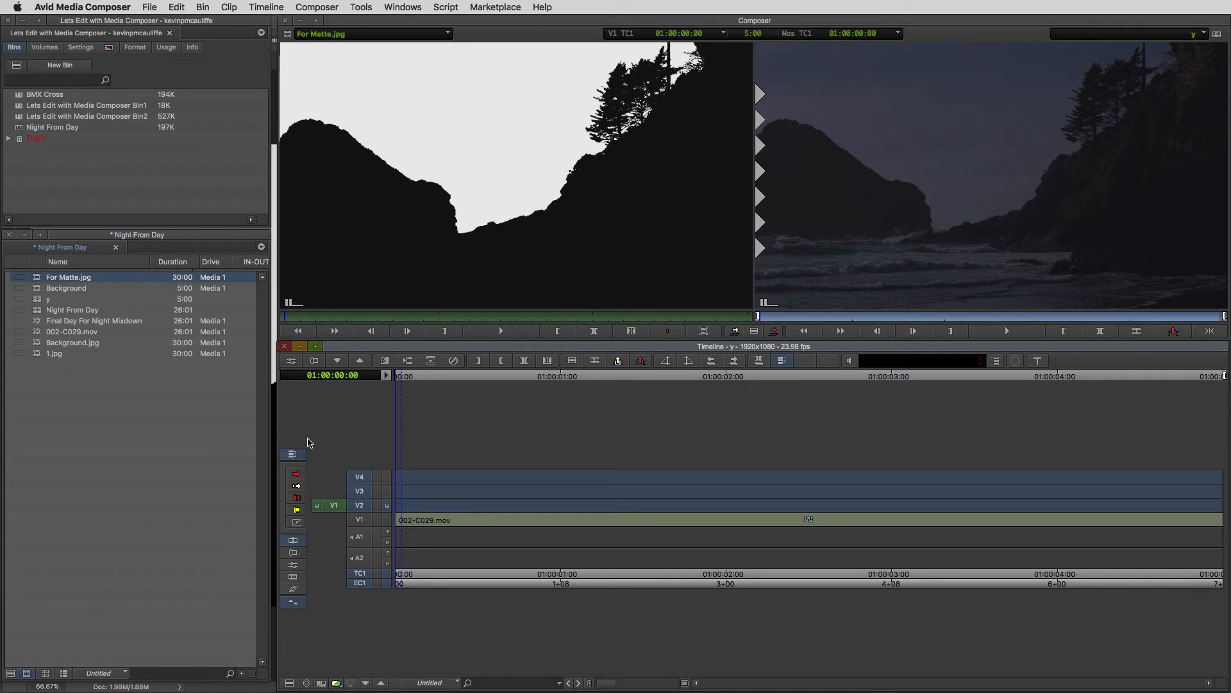
# - Move the darkened 002-C029.mov clip from V1 up to V3, keeping its timing
pyautogui.click(431, 520)
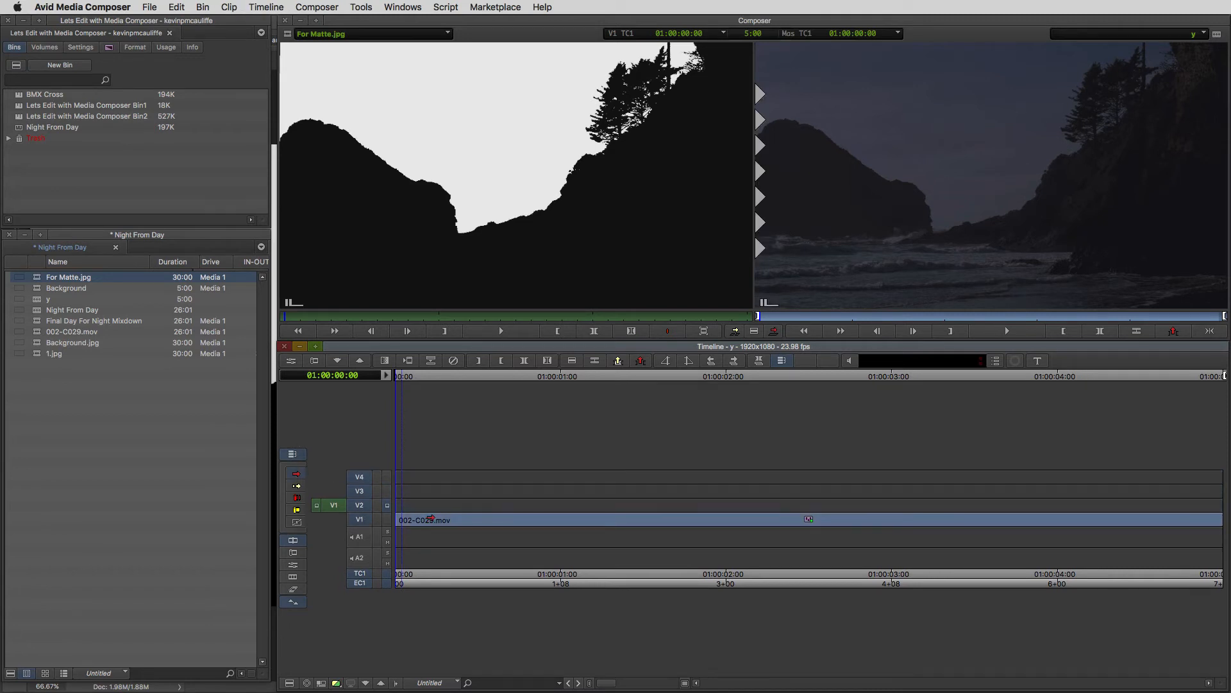
pyautogui.moveTo(431, 518); pyautogui.dragTo(429, 491)
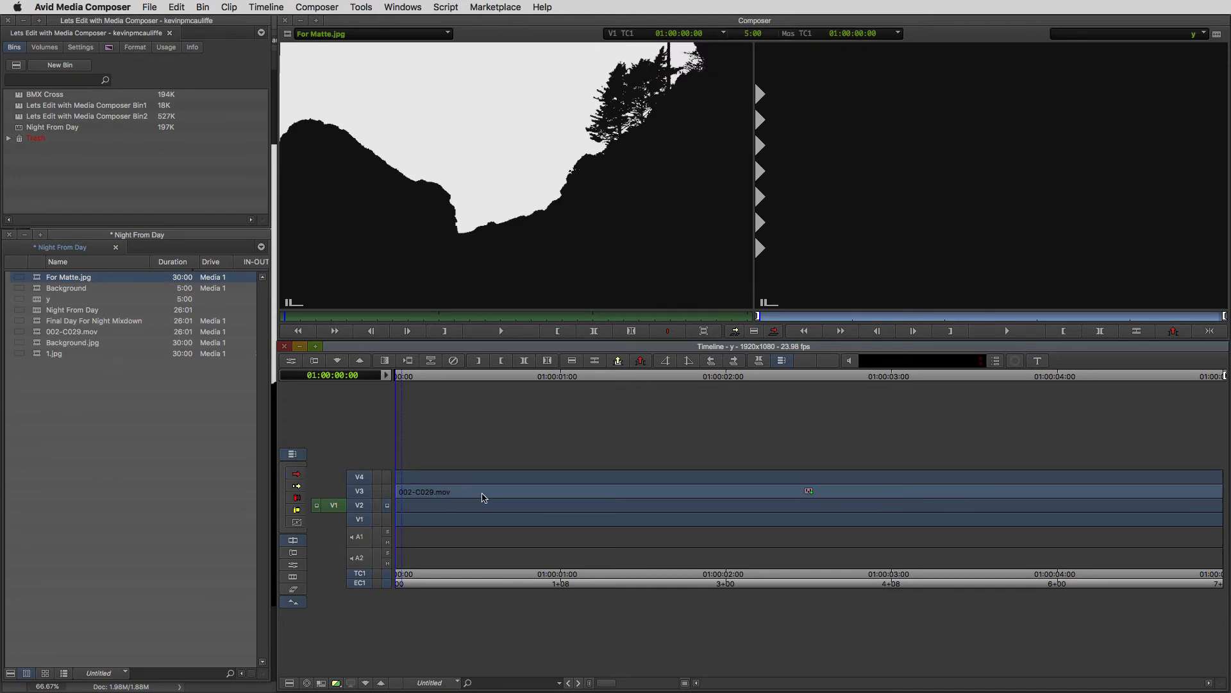
pyautogui.moveTo(483, 497); pyautogui.dragTo(519, 498)
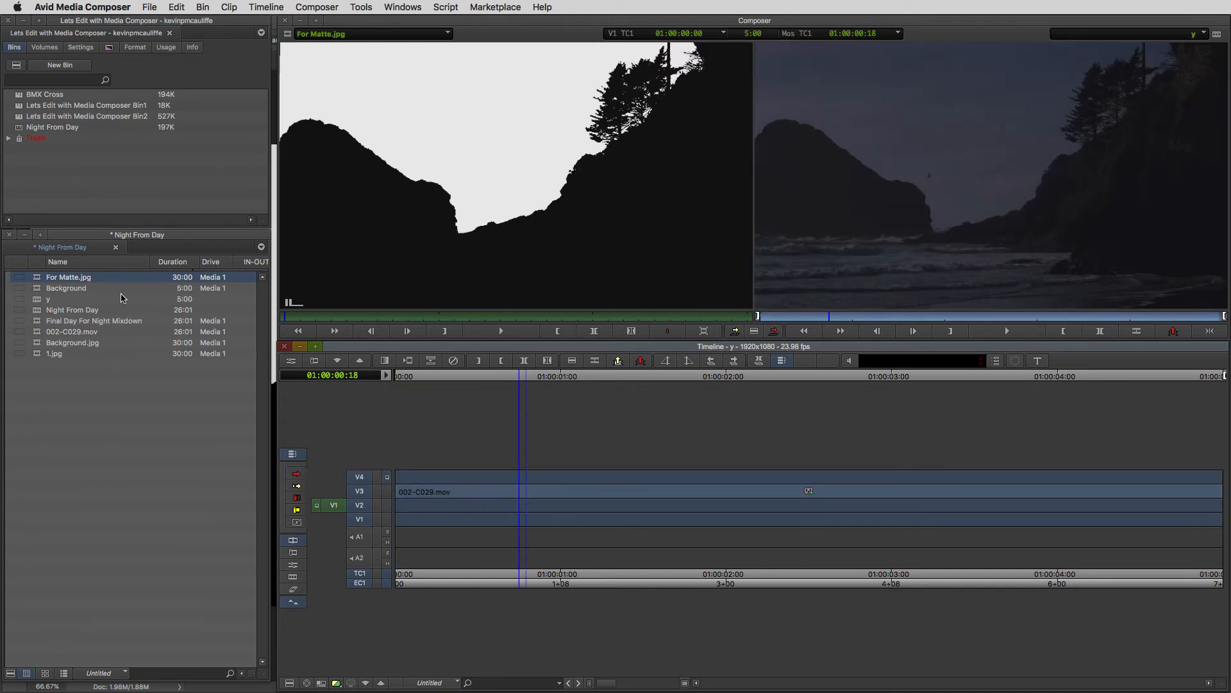
# - Load the Background mixdown as the source and overwrite it onto V1 beneath the 002-C029.mov clip
pyautogui.moveTo(40, 292); pyautogui.dragTo(436, 243)
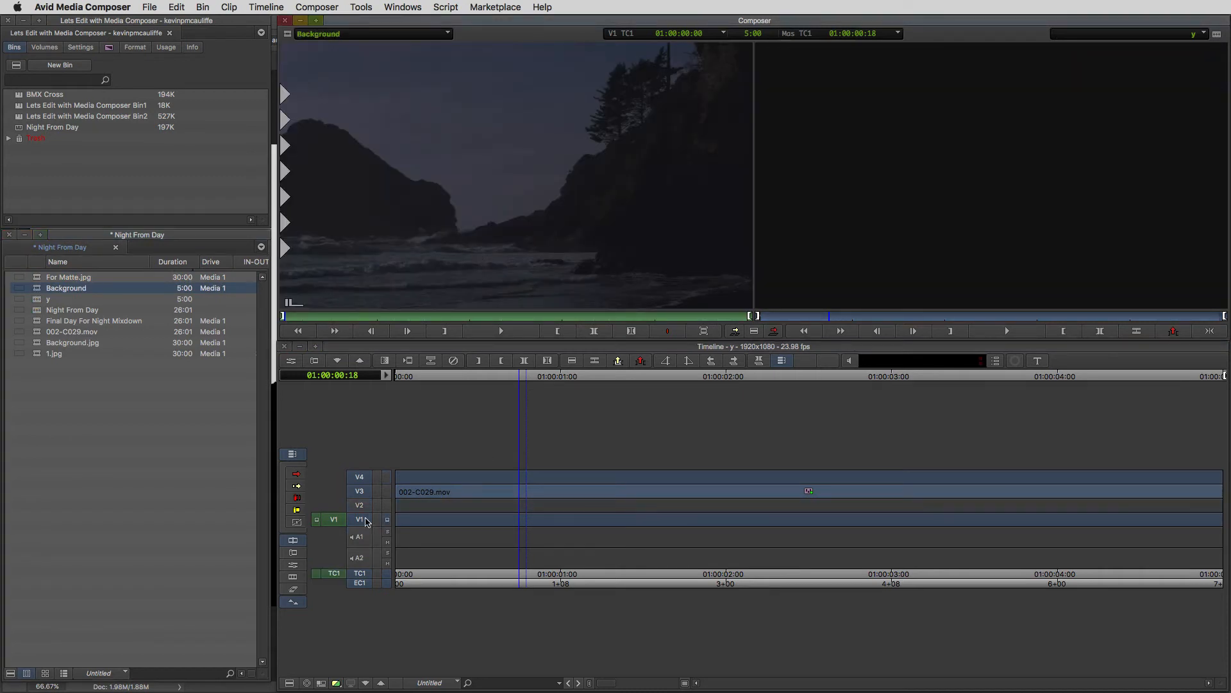
pyautogui.click(445, 524)
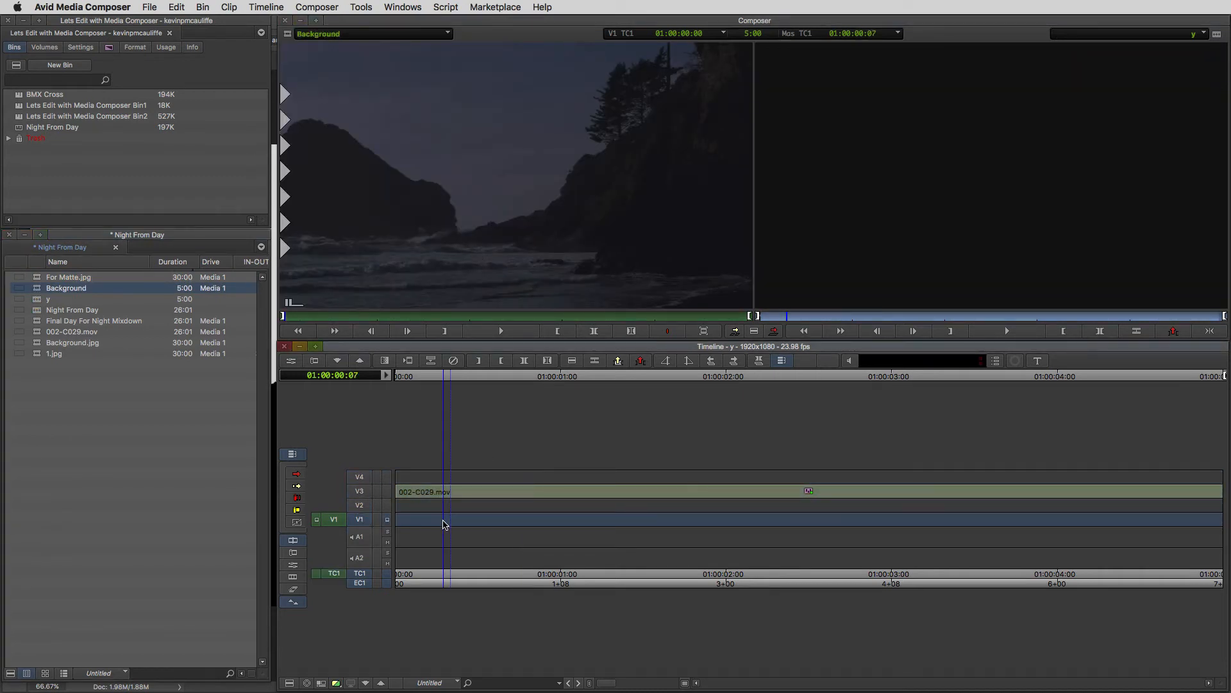
pyautogui.press('b')
pyautogui.moveTo(500, 520); pyautogui.dragTo(440, 536)
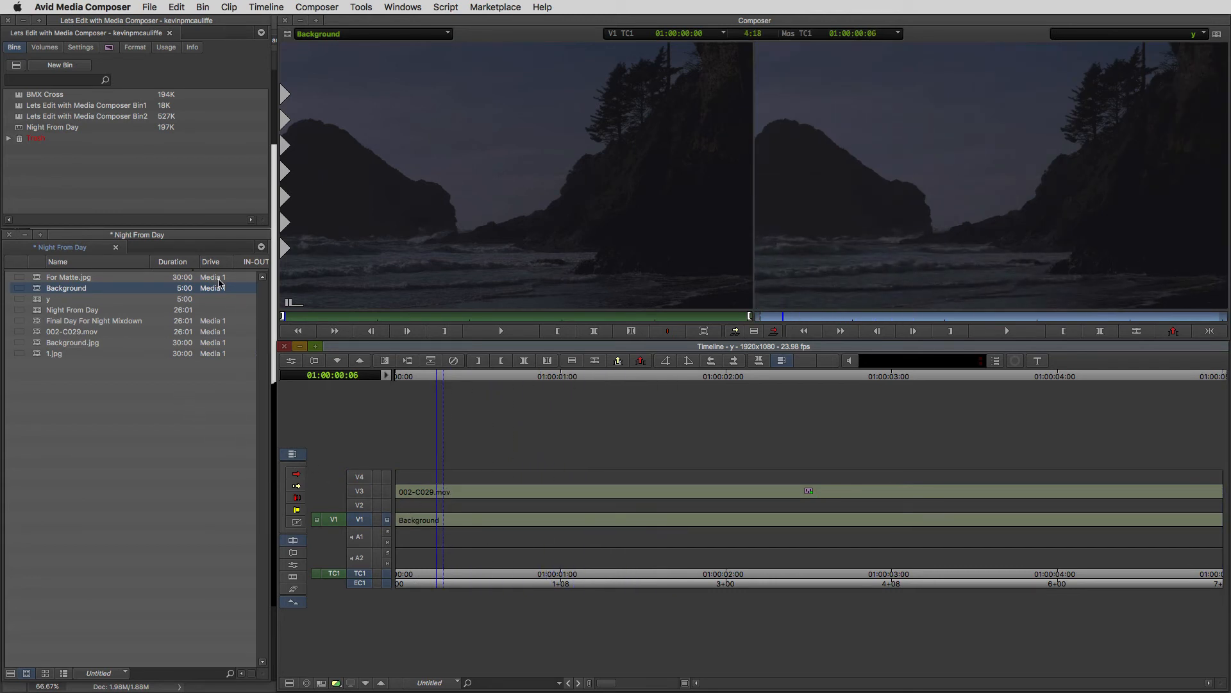
# - Move the 002-C029.mov clip down to V2 and delete the empty V4 track
pyautogui.moveTo(422, 491); pyautogui.dragTo(423, 505)
pyautogui.click(361, 492)
pyautogui.click(360, 477)
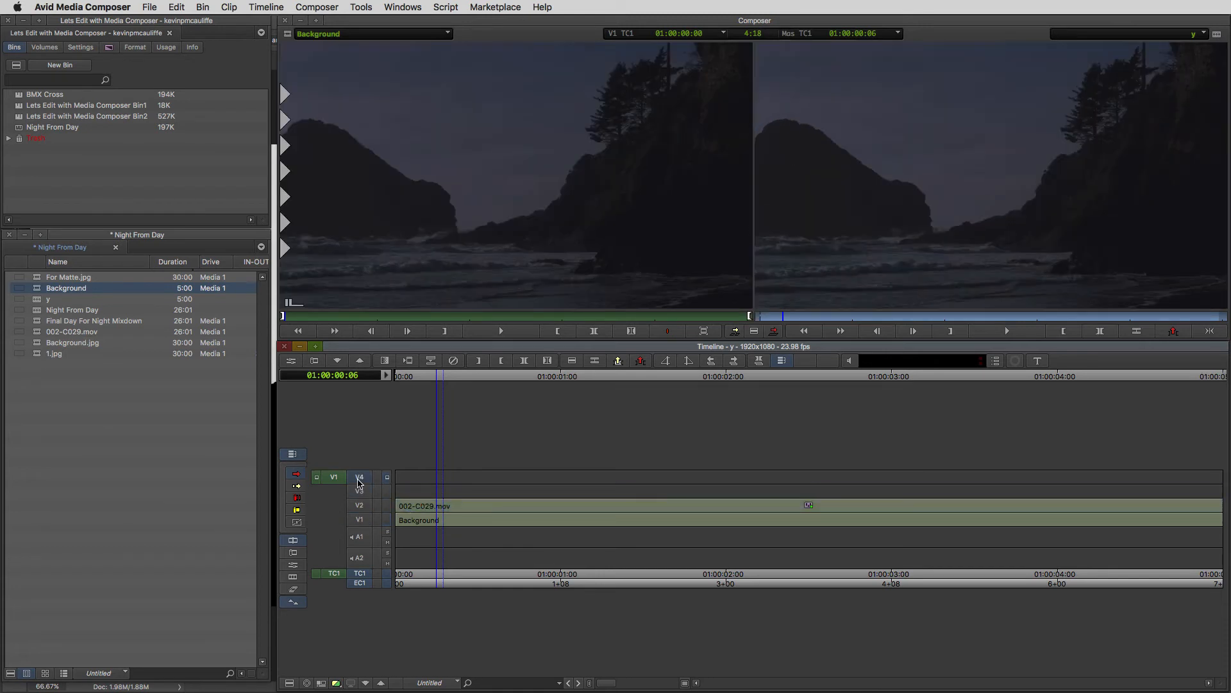
pyautogui.press('Delete')
pyautogui.click(809, 476)
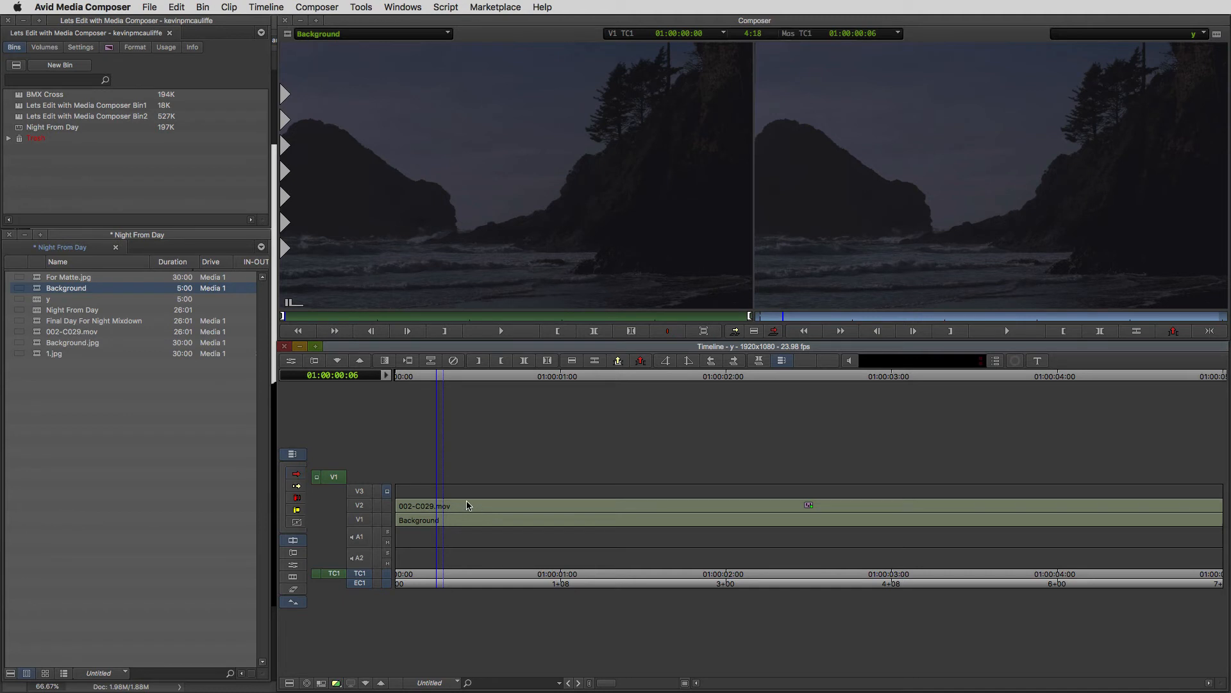
# - Load For Matte.jpg as the source and overwrite it onto V3 across the full length of the clip below
pyautogui.moveTo(41, 277); pyautogui.dragTo(452, 235)
pyautogui.click(366, 492)
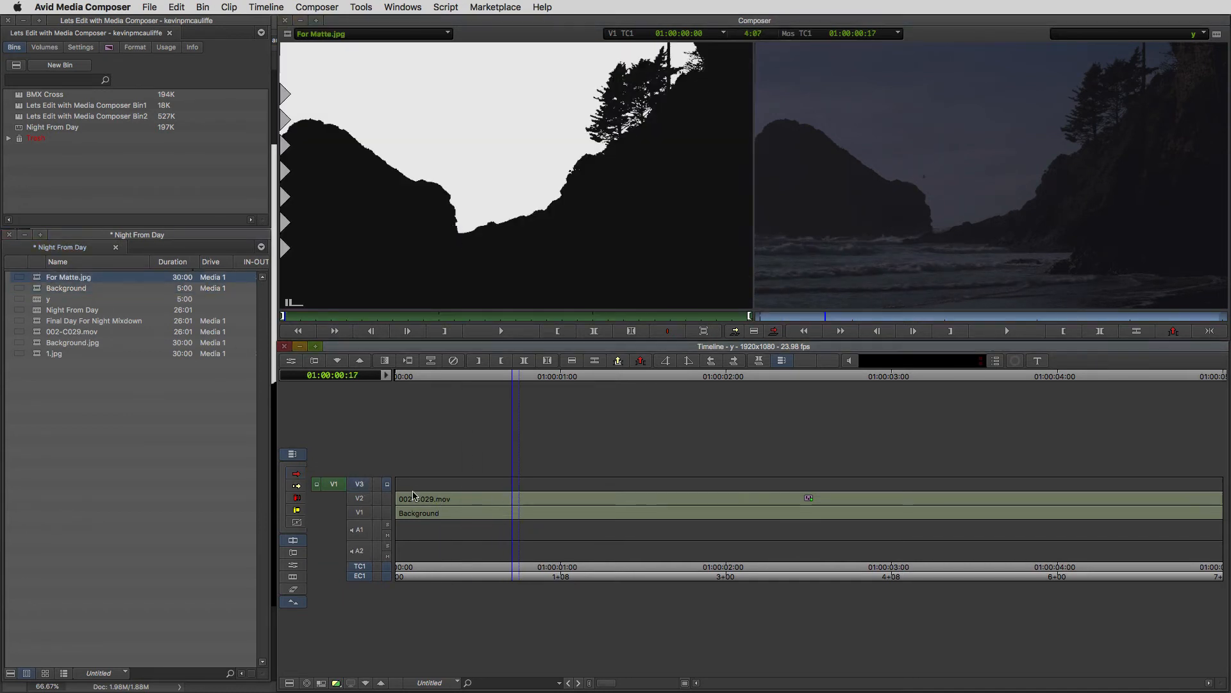
pyautogui.click(467, 496)
pyautogui.press('t')
pyautogui.press('b')
pyautogui.click(557, 499)
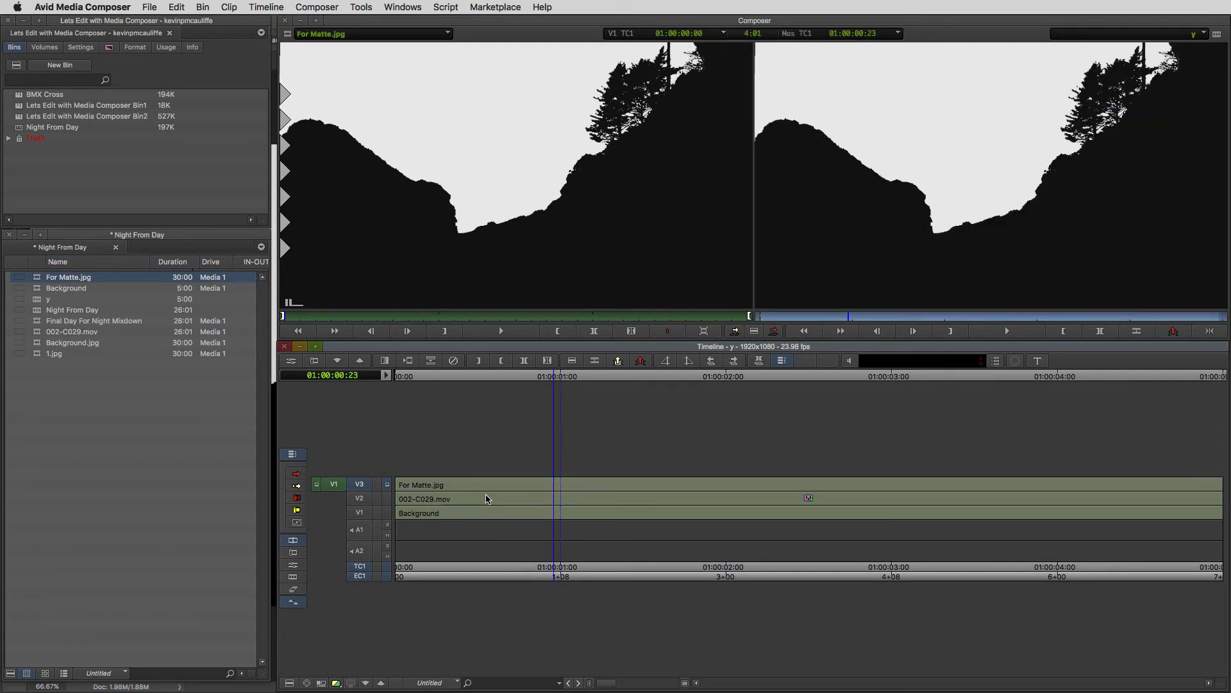
# - Find Matte Key among the Key effects in the Effect Palette and apply it to the For Matte.jpg clip on V3
pyautogui.press('super+8')
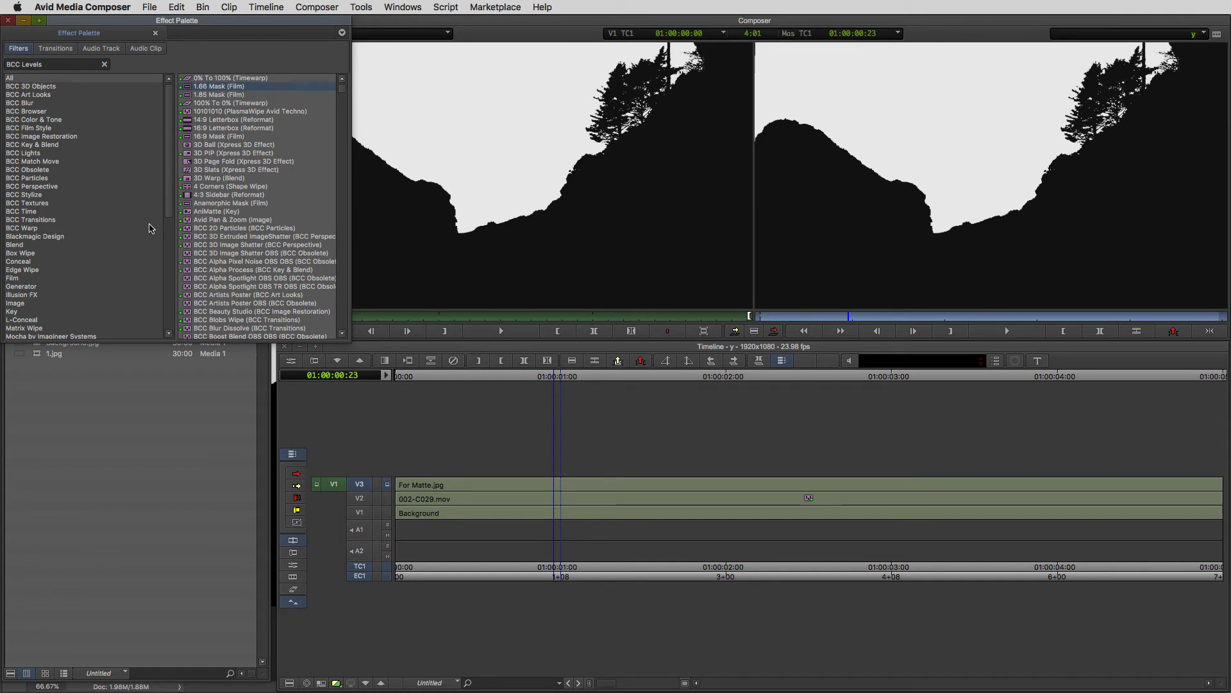
pyautogui.moveTo(165, 204); pyautogui.dragTo(170, 224)
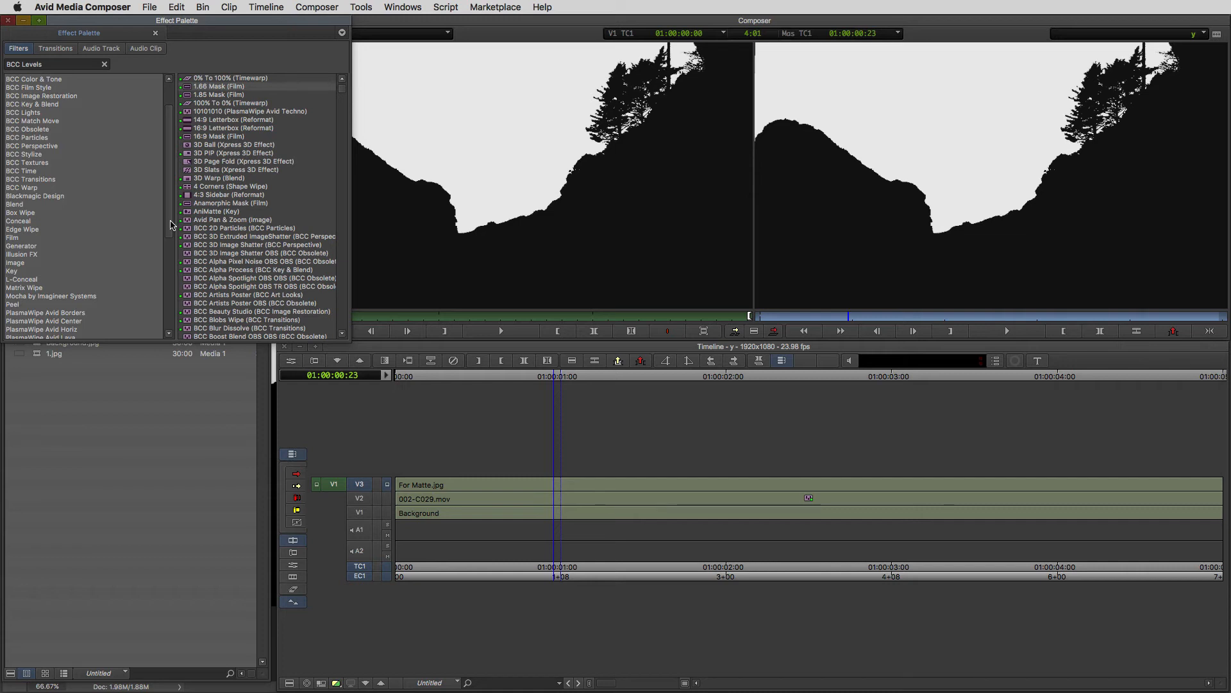
pyautogui.click(20, 273)
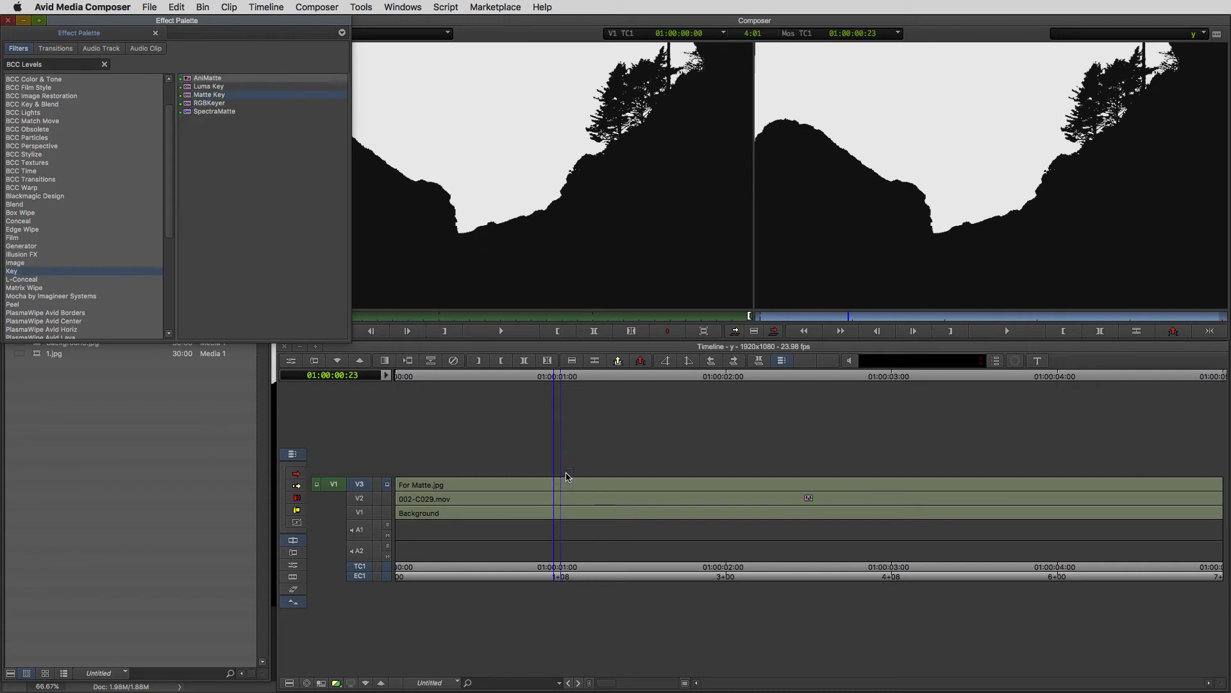
pyautogui.moveTo(567, 476); pyautogui.dragTo(560, 472)
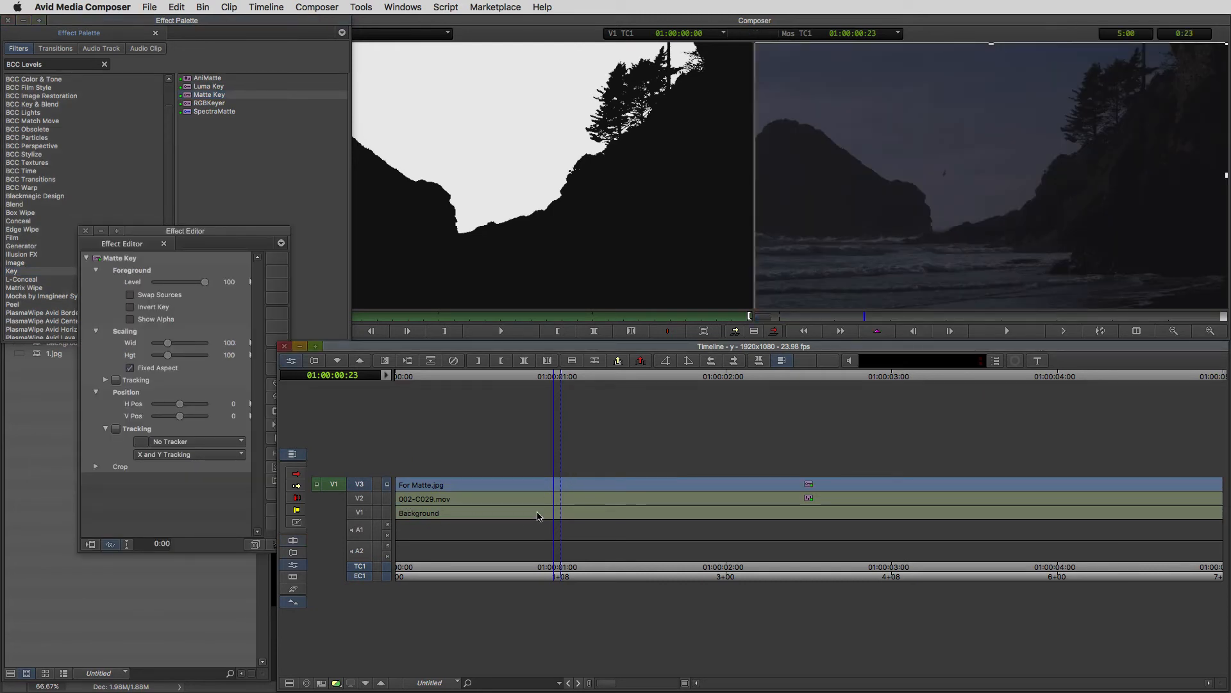
# - Mute the Background clip on V1 and scrub through the keyed 002-C029.mov foreground
pyautogui.click(556, 513)
pyautogui.rightClick(561, 521)
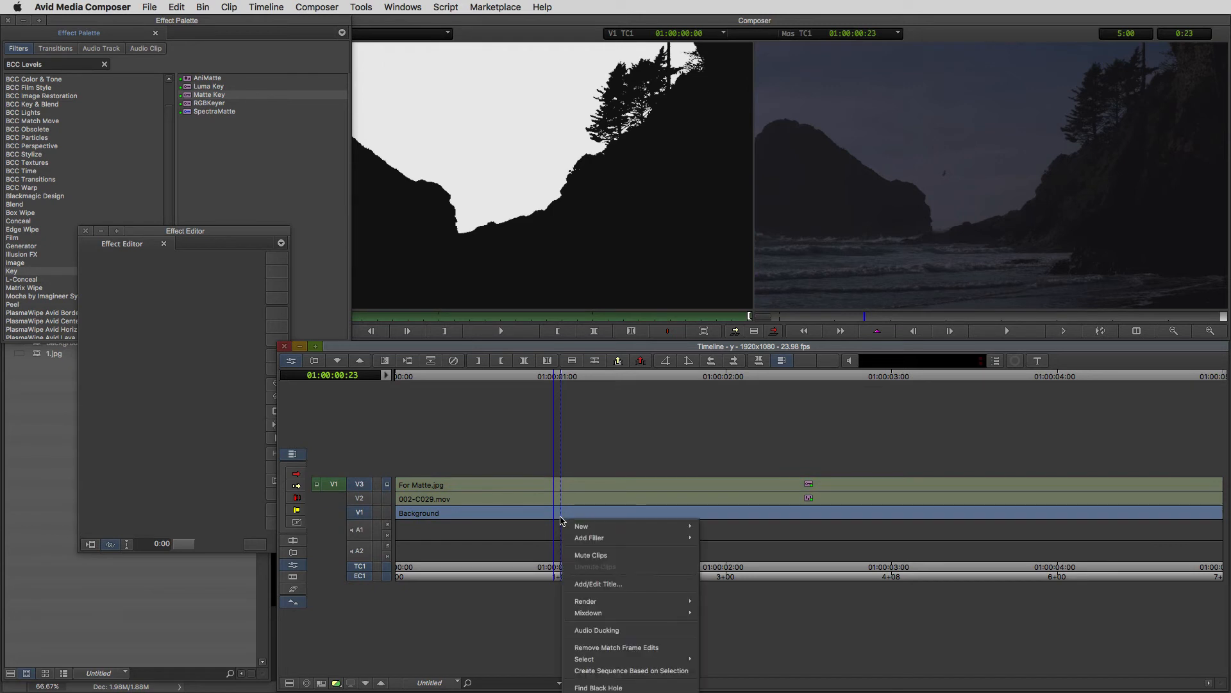
pyautogui.click(597, 555)
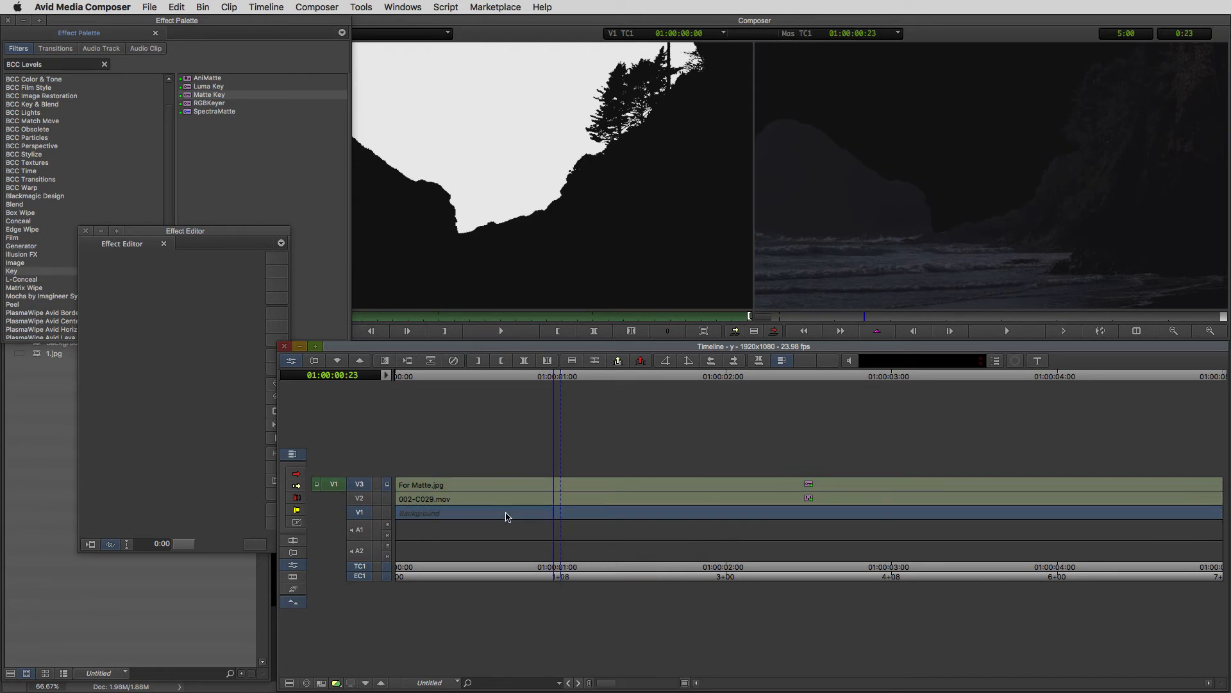
pyautogui.doubleClick(411, 490)
pyautogui.moveTo(513, 494); pyautogui.dragTo(962, 506)
pyautogui.moveTo(876, 513); pyautogui.dragTo(602, 523)
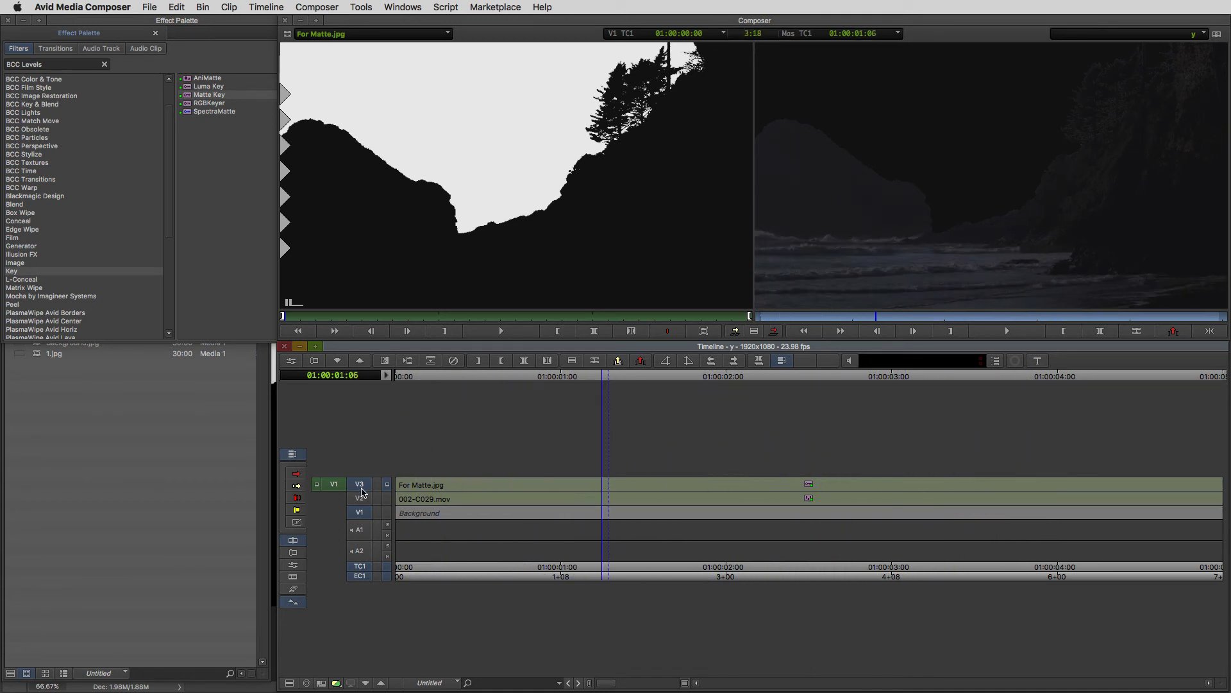
# - Monitor only track V1 and unmute the Background clip
pyautogui.click(387, 512)
pyautogui.click(362, 486)
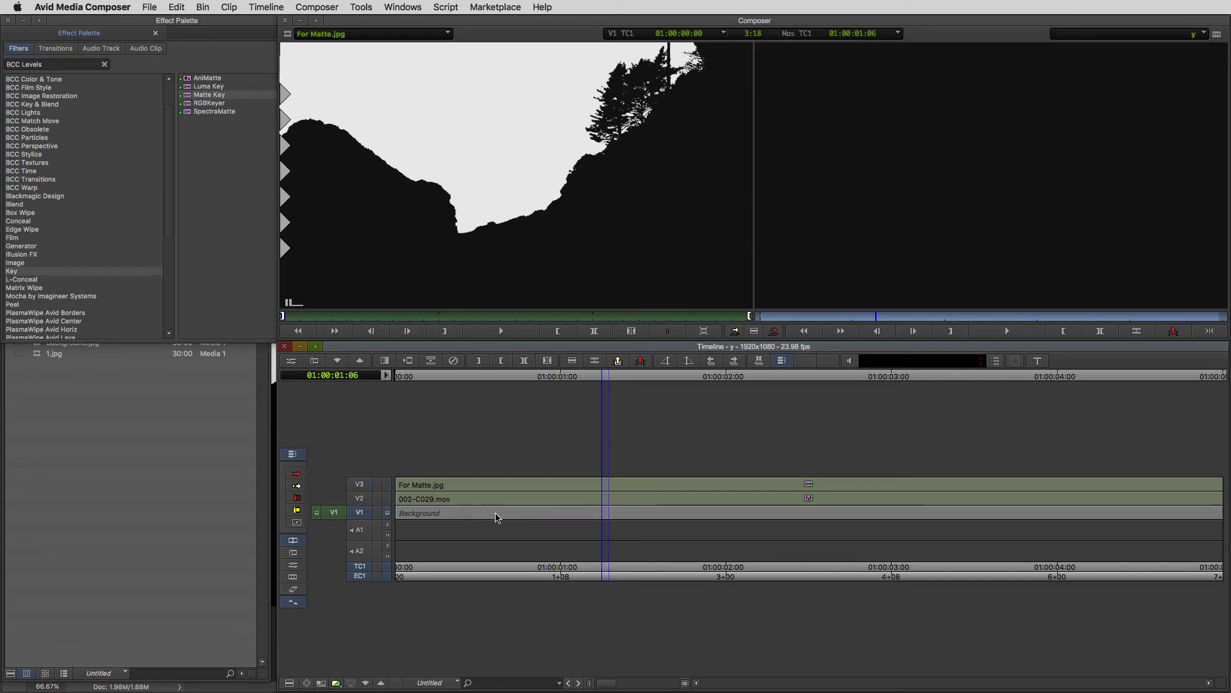
pyautogui.hotkey('shift', 'F10')
pyautogui.click(596, 513)
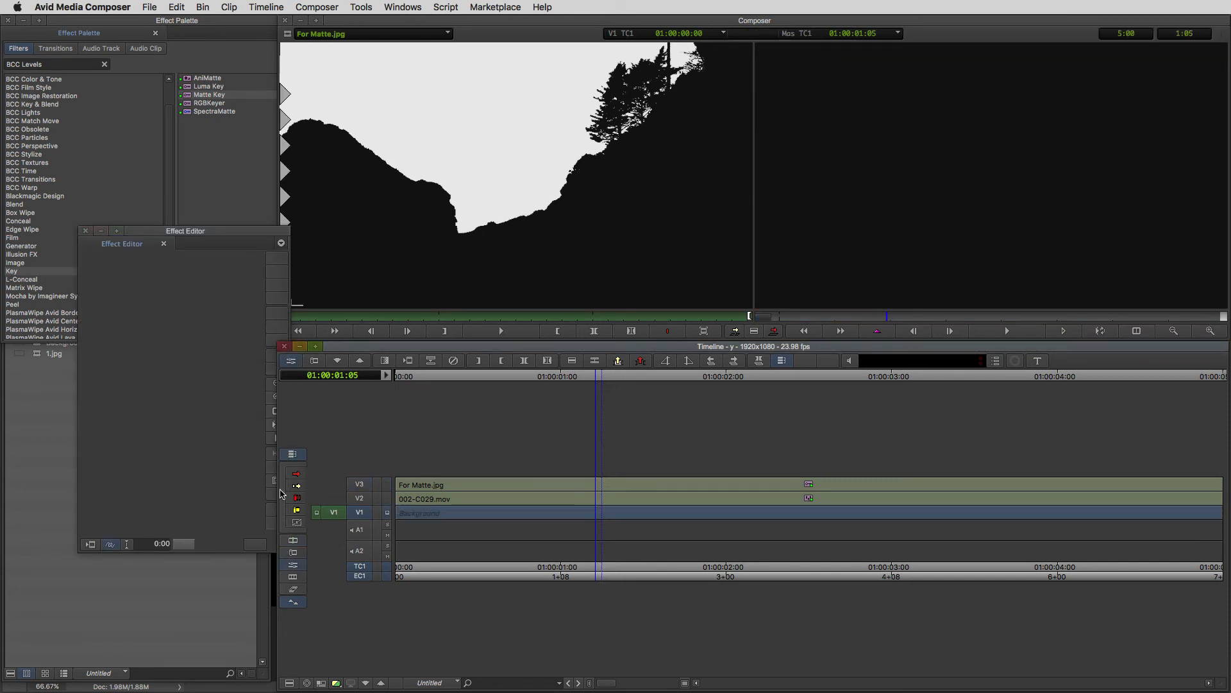
pyautogui.rightClick(551, 519)
pyautogui.click(588, 564)
# - Find BCC HSL in the Effect Palette and apply it to the Background clip on V1
pyautogui.click(143, 234)
pyautogui.moveTo(143, 234); pyautogui.dragTo(91, 287)
pyautogui.click(34, 284)
pyautogui.click(52, 68)
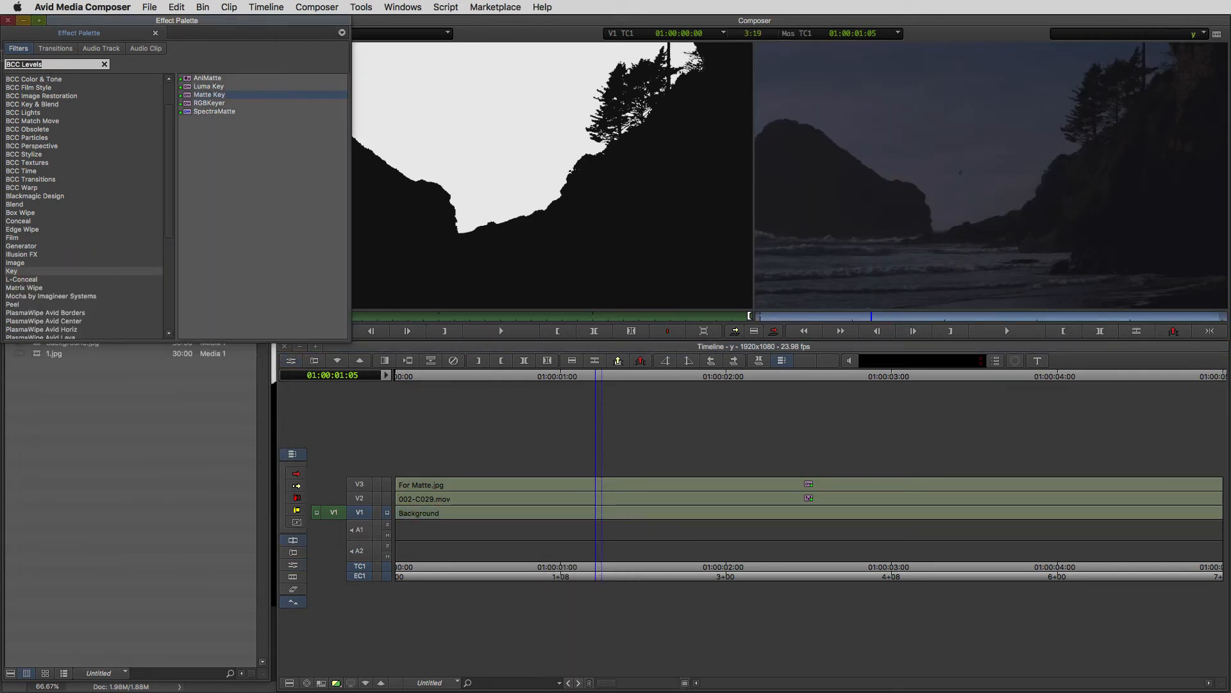
pyautogui.write('HS')
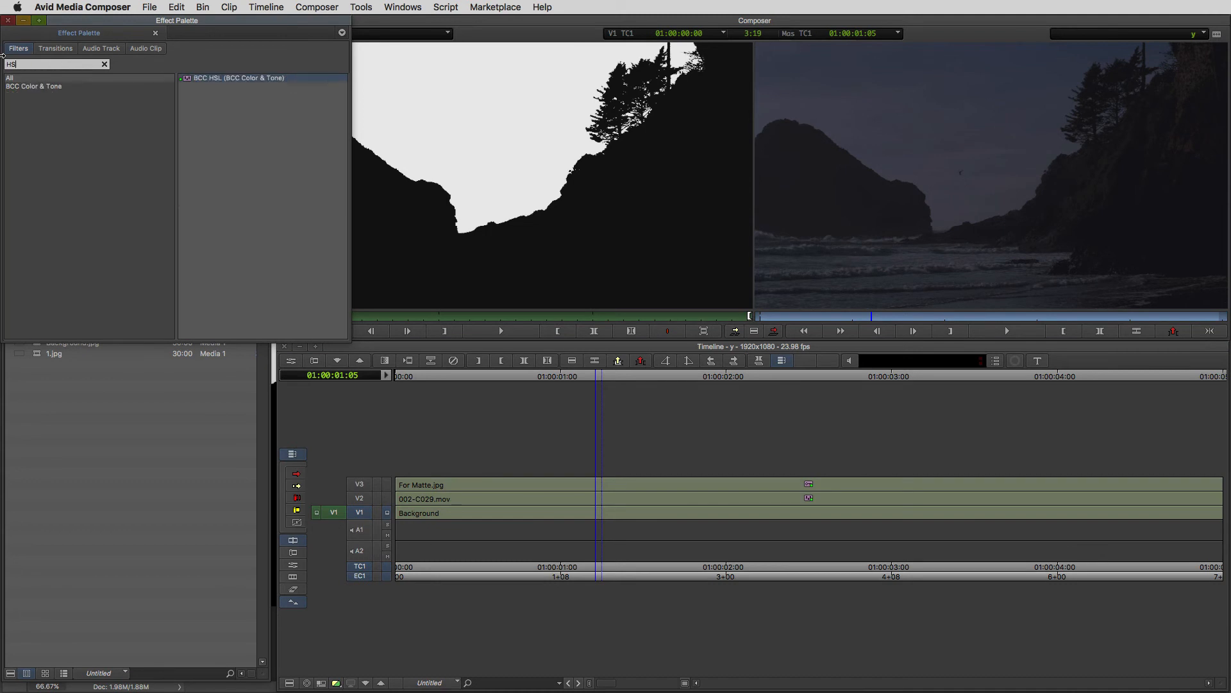
pyautogui.moveTo(202, 79); pyautogui.dragTo(682, 515)
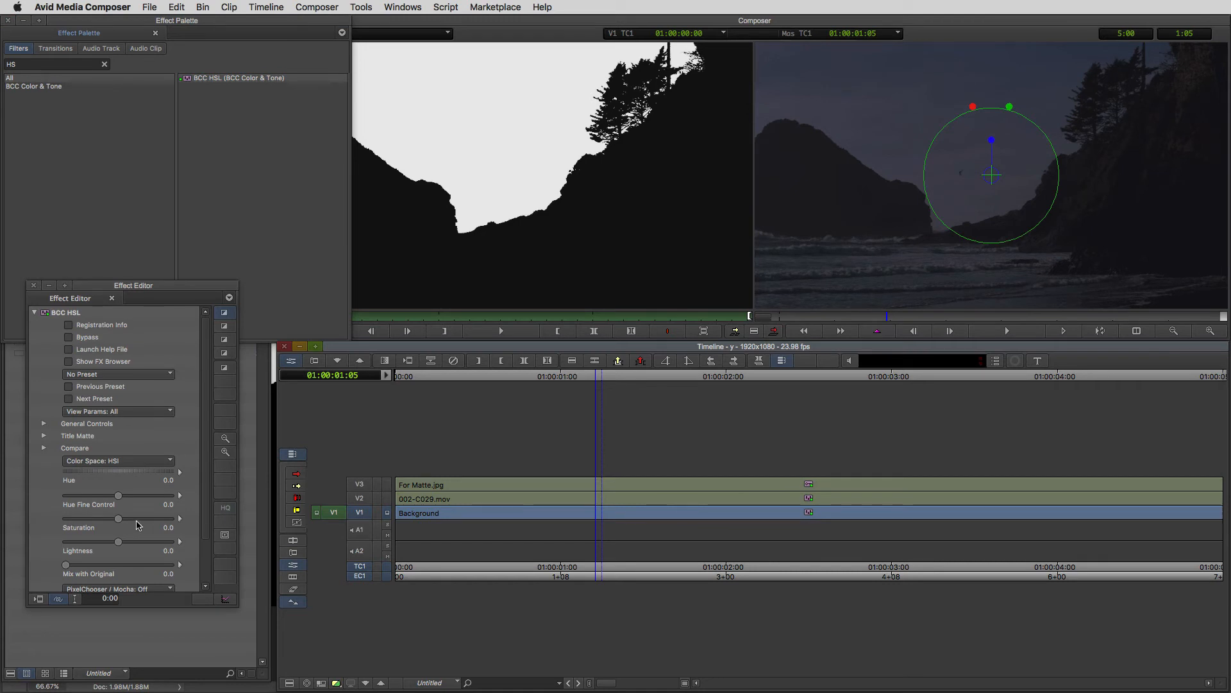
# - Lower the Background clip's BCC HSL Lightness to about -24 and monitor the full composite from V3
pyautogui.moveTo(119, 542); pyautogui.dragTo(106, 545)
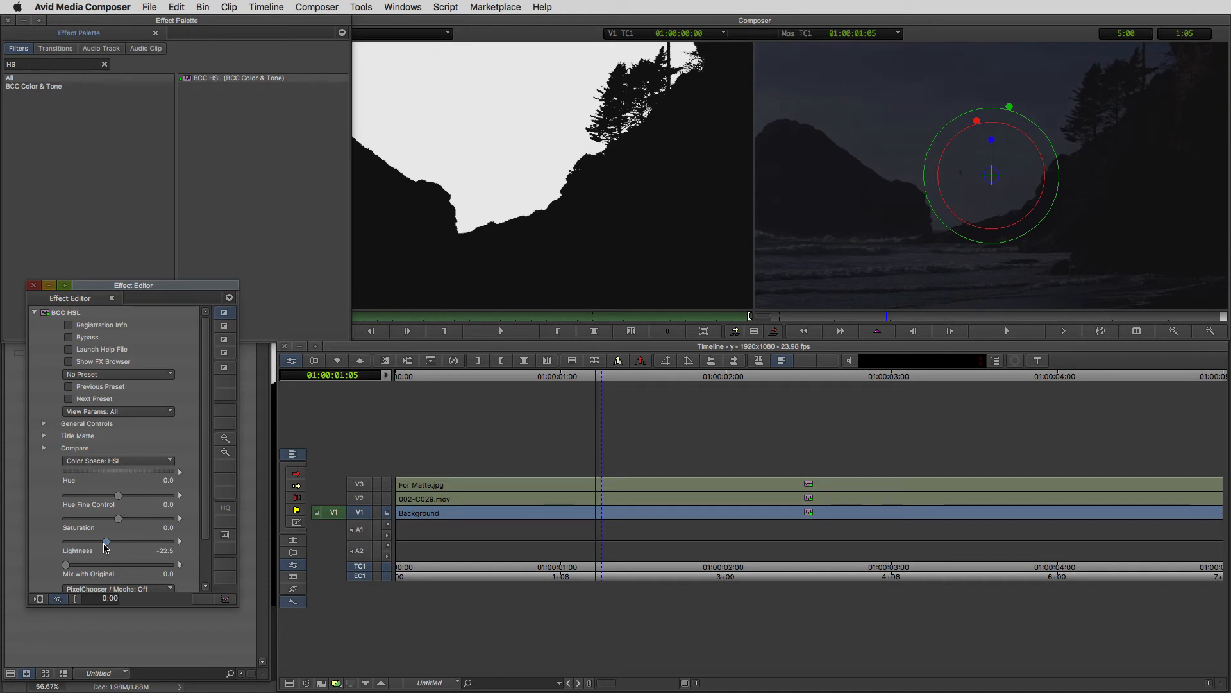
pyautogui.click(557, 579)
pyautogui.click(387, 486)
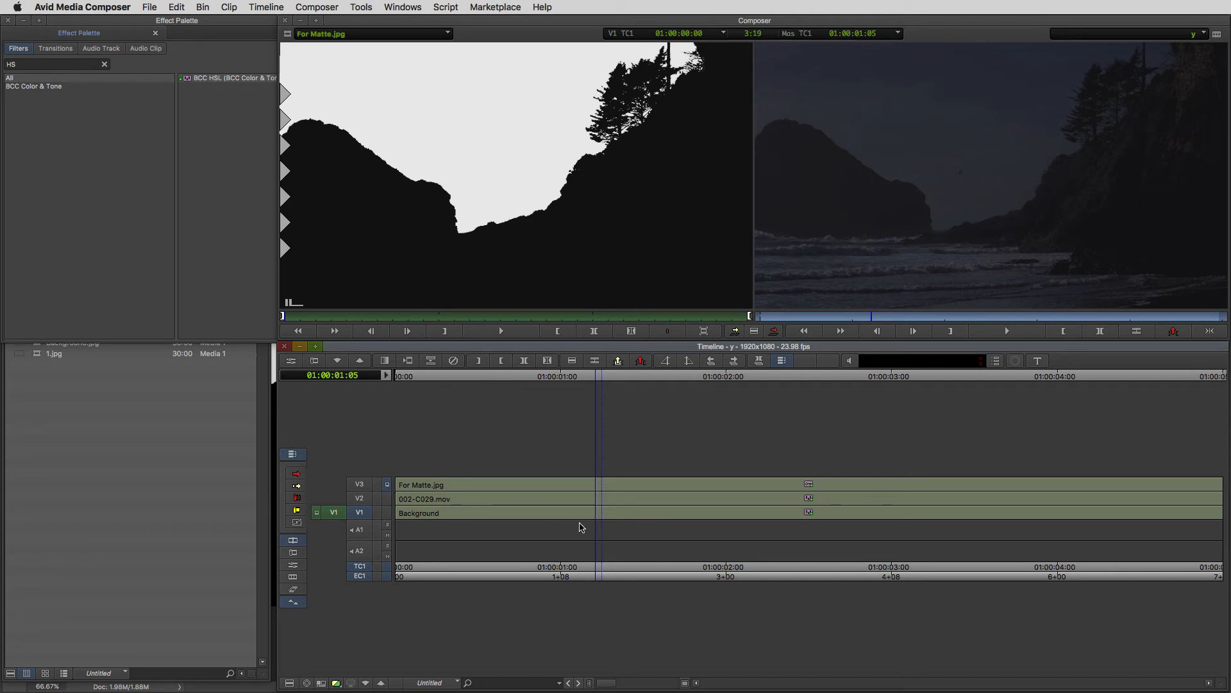
# - Darken the Background clip further with a BCC HSL Lightness of about -43 and scrub through the composite
pyautogui.hotkey('shift', 'F10')
pyautogui.click(604, 517)
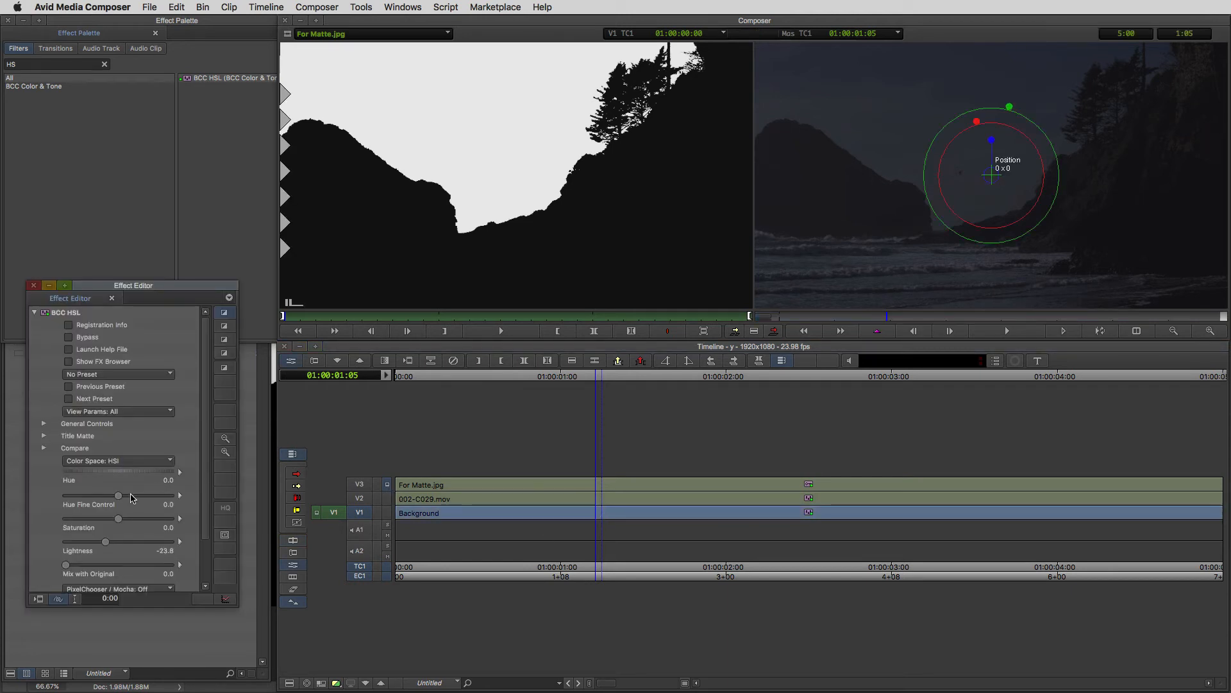
pyautogui.moveTo(103, 544); pyautogui.dragTo(95, 544)
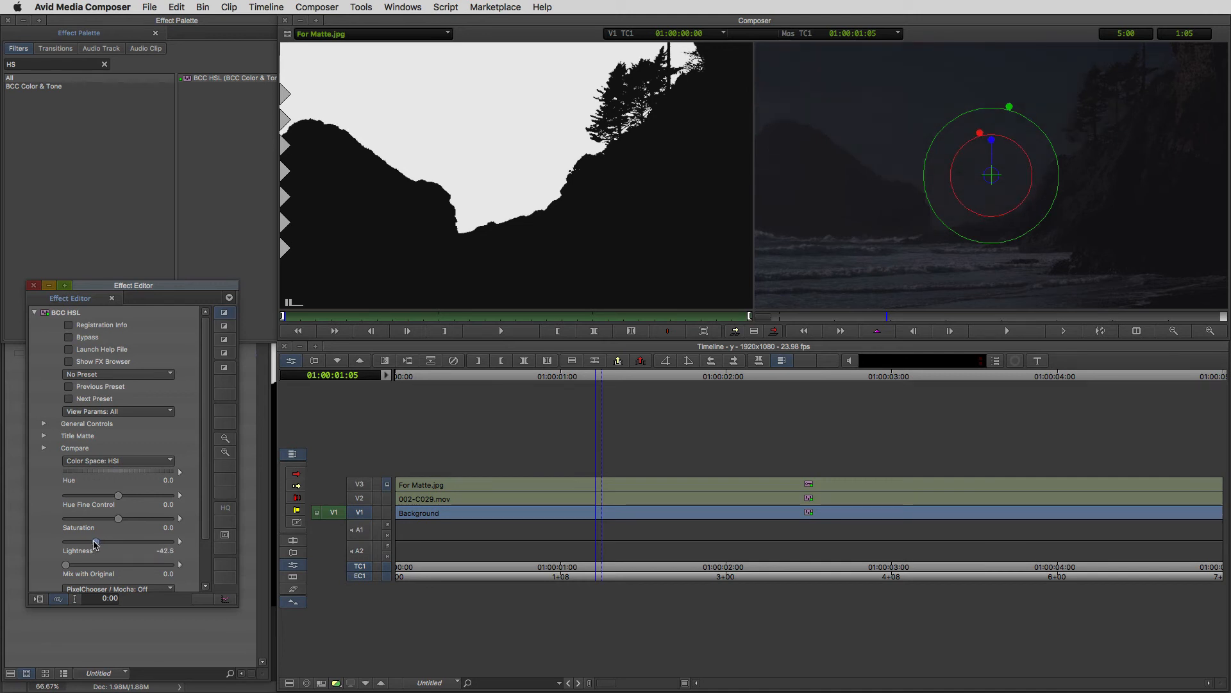
pyautogui.click(293, 540)
pyautogui.moveTo(647, 500); pyautogui.dragTo(457, 540)
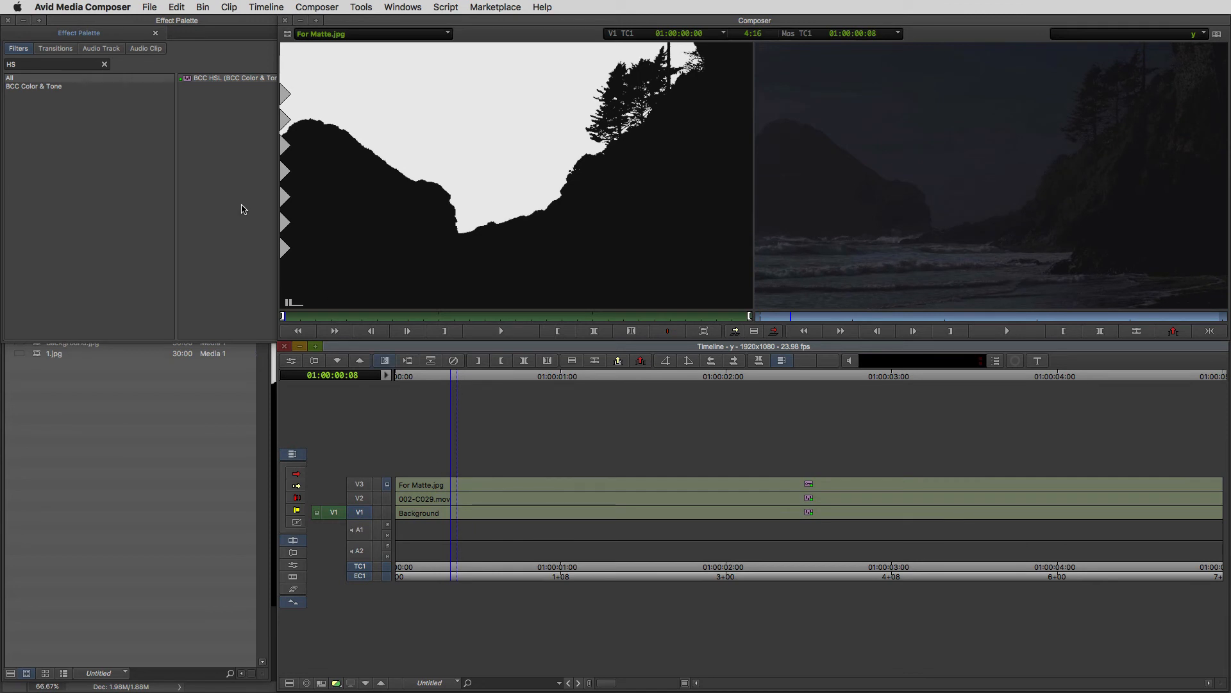
# - Find S_NightSky in the Effect Palette, apply it to the Background clip on V1 and open its settings
pyautogui.click(170, 169)
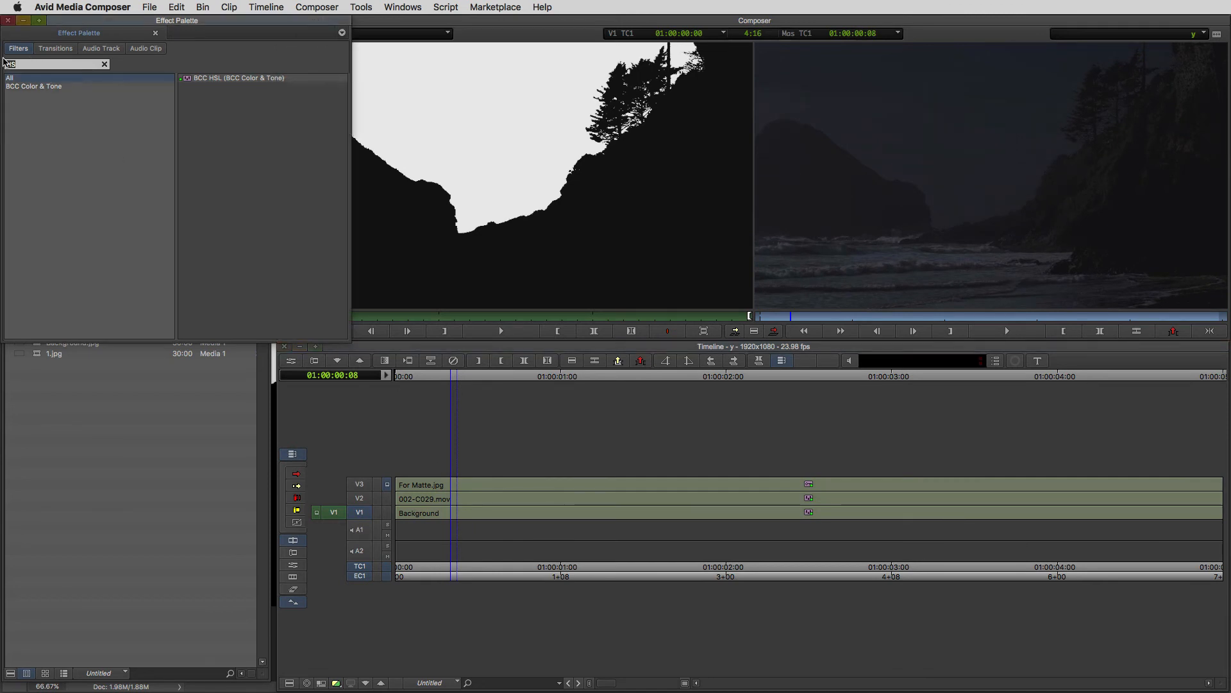
pyautogui.write('S_Night')
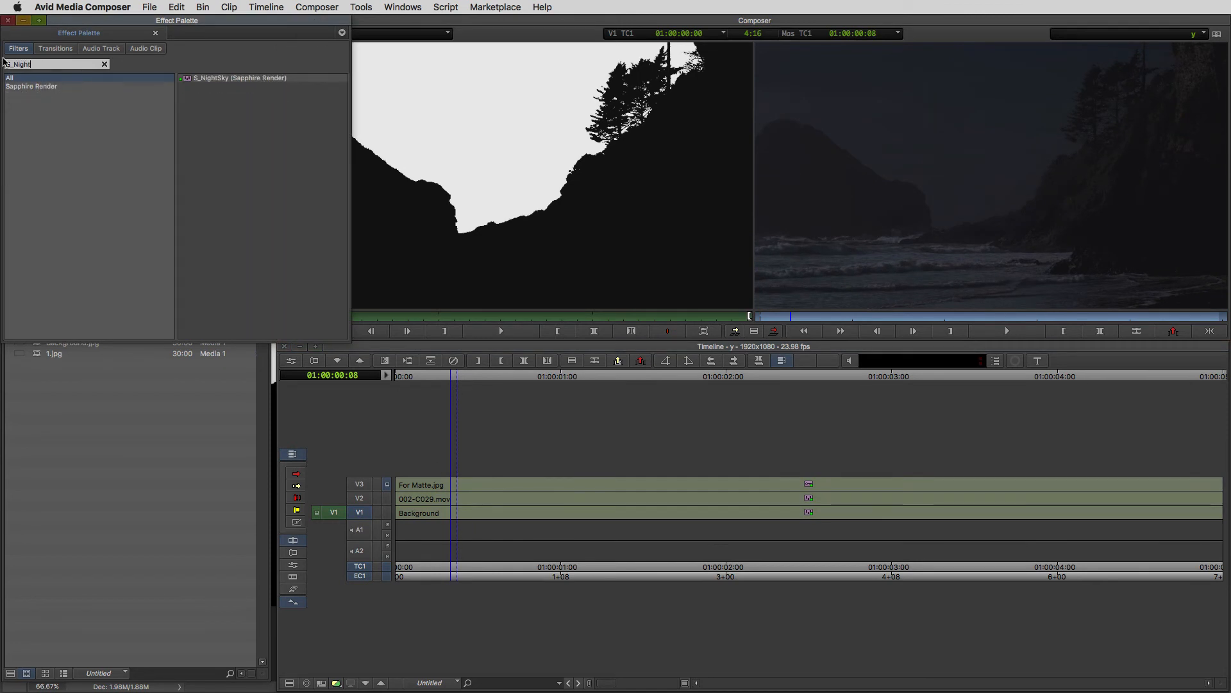
pyautogui.moveTo(215, 79); pyautogui.dragTo(499, 510)
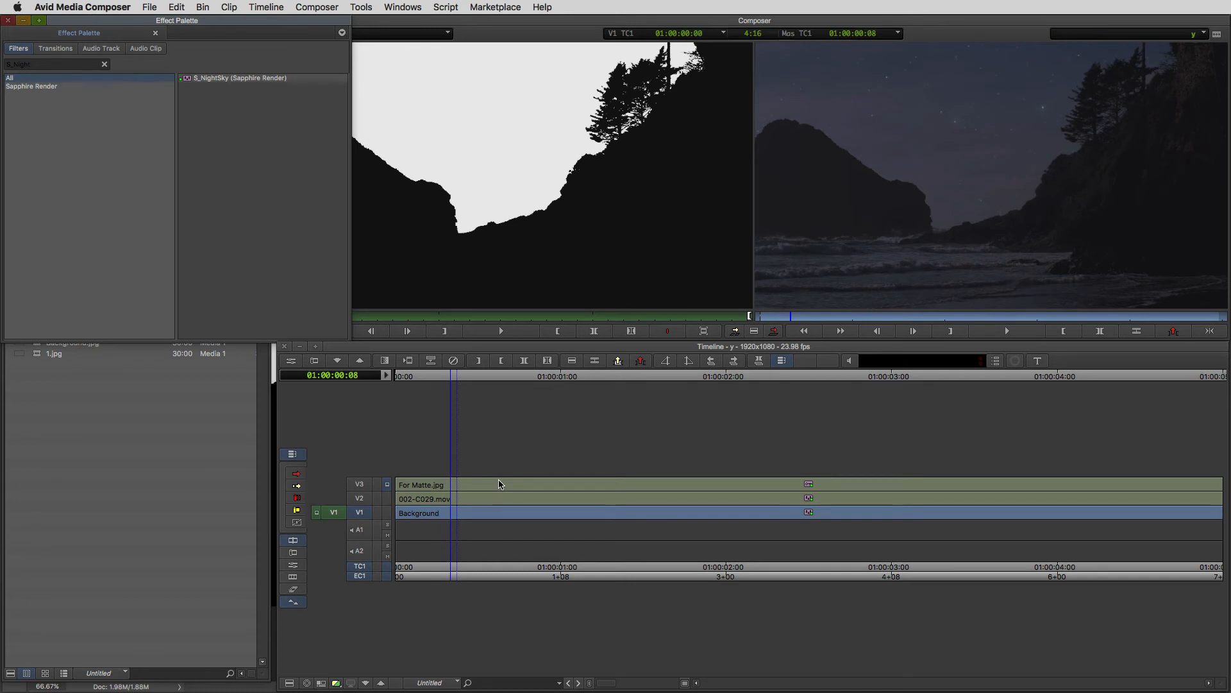
pyautogui.hotkey('shift', 'F10')
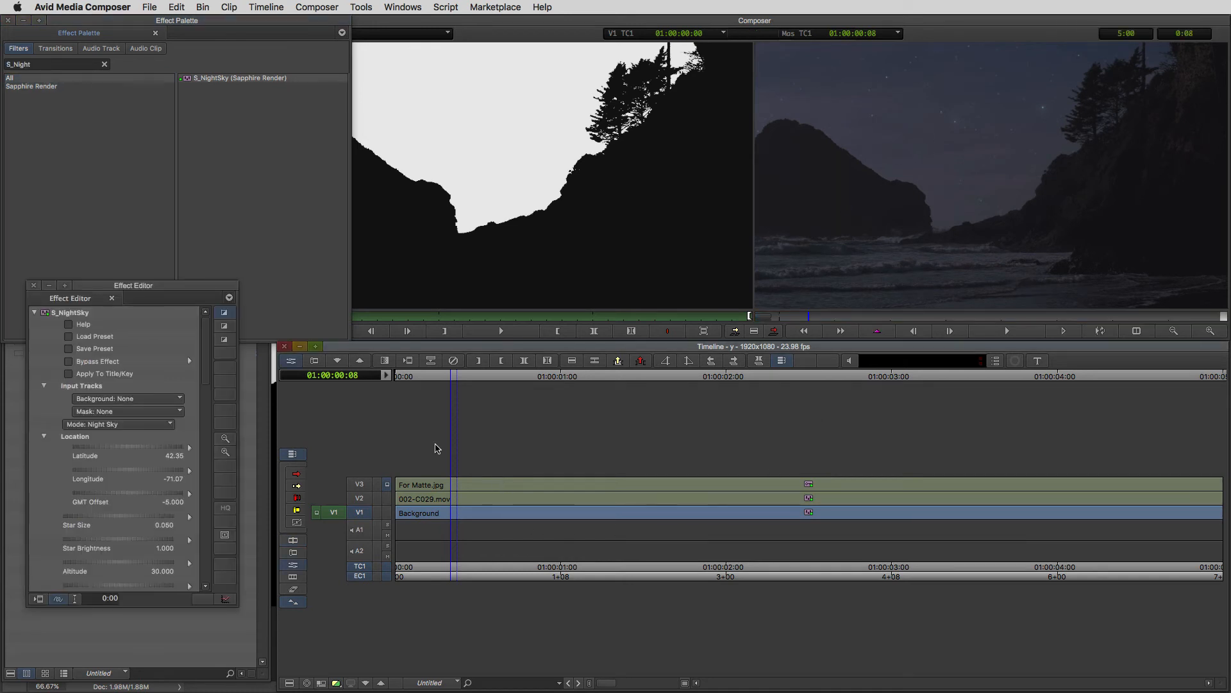
# - Set the S_NightSky Bg Brightness to about 0.676 on the Background clip
pyautogui.click(43, 437)
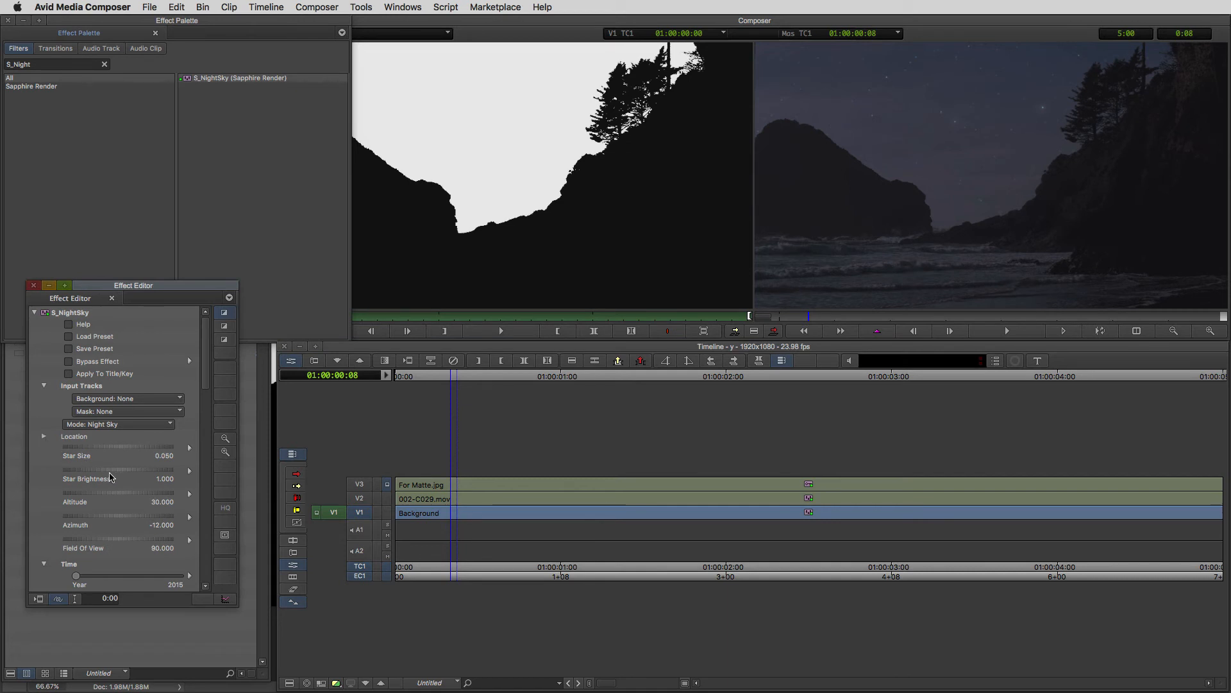
pyautogui.moveTo(70, 473); pyautogui.dragTo(1, 473)
pyautogui.press('super+z')
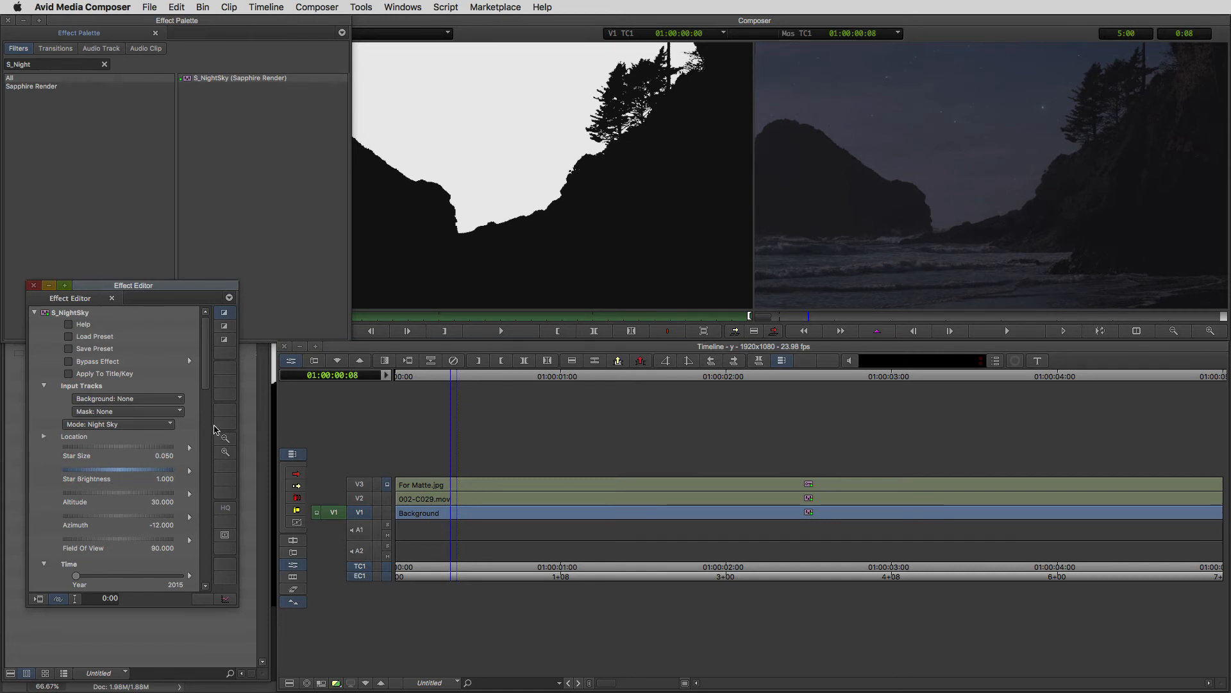
pyautogui.moveTo(206, 380); pyautogui.dragTo(199, 583)
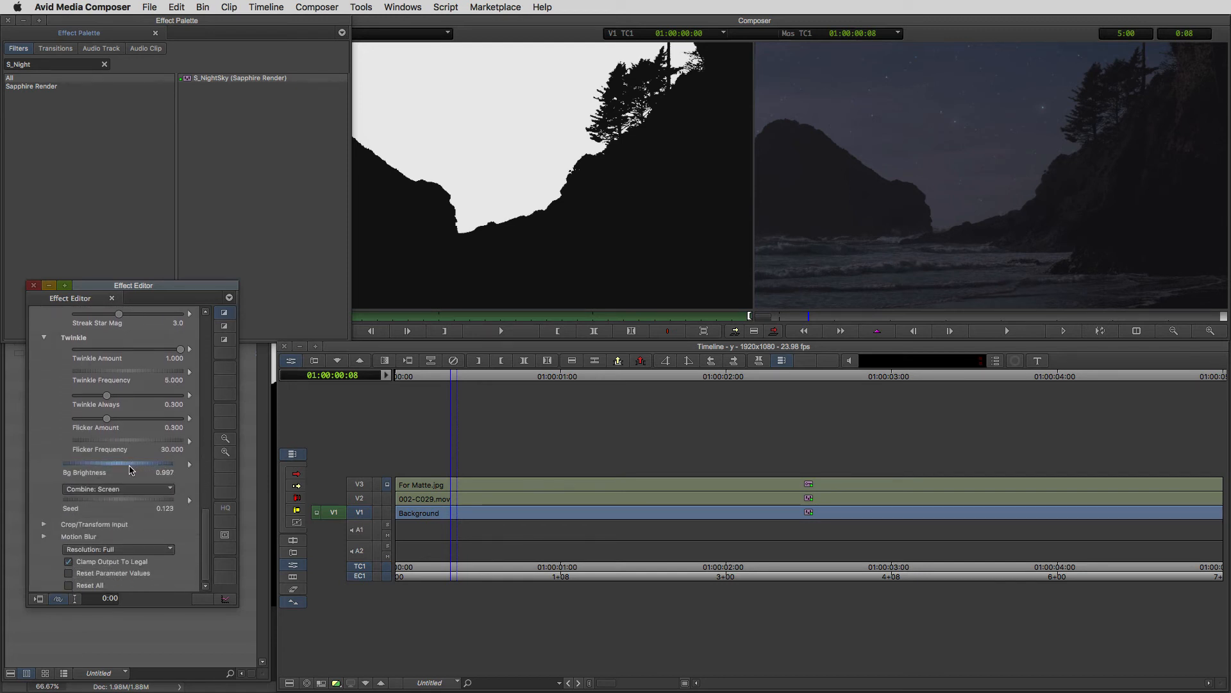
pyautogui.moveTo(131, 470); pyautogui.dragTo(92, 471)
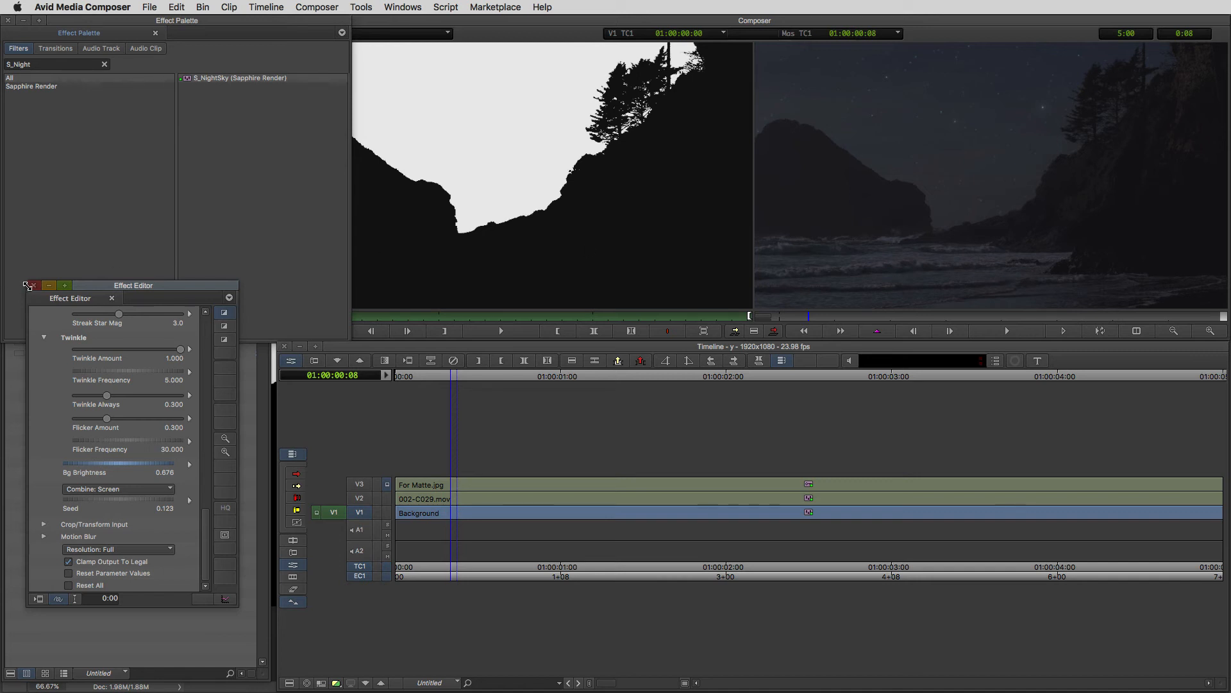
# - Find S_Luna, apply it to the Background clip and reposition the moon in the open sky between the headlands
pyautogui.click(49, 64)
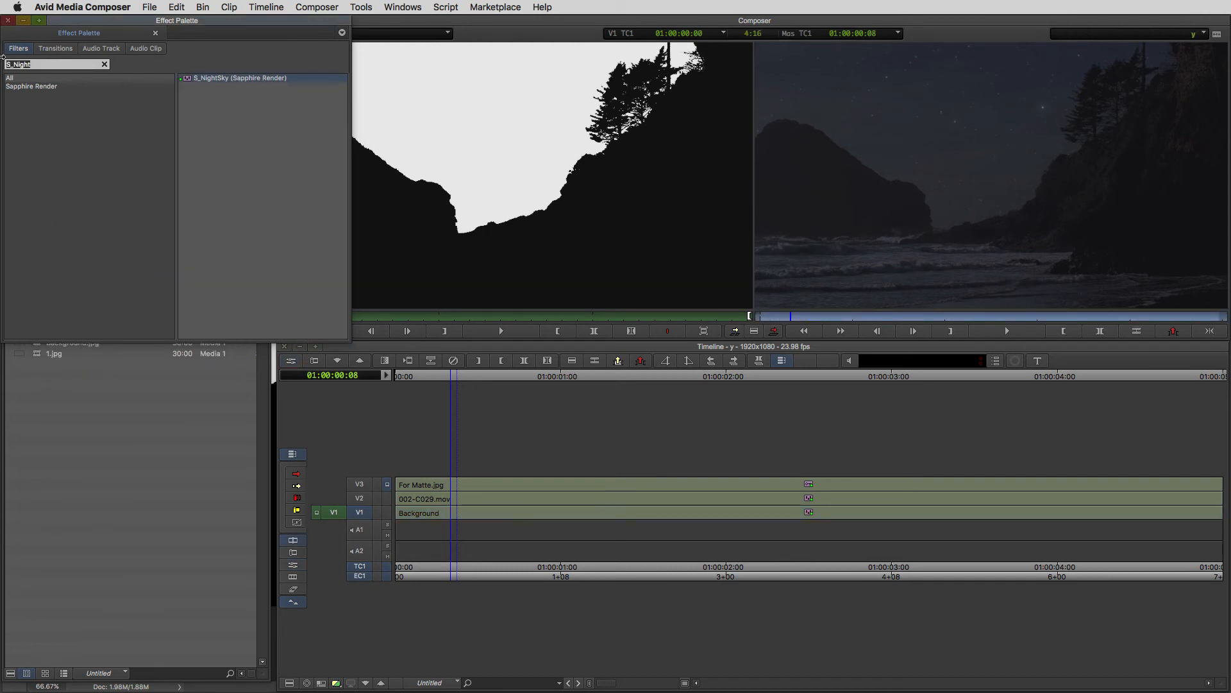
pyautogui.write('S_Luna')
pyautogui.moveTo(198, 82); pyautogui.dragTo(560, 517)
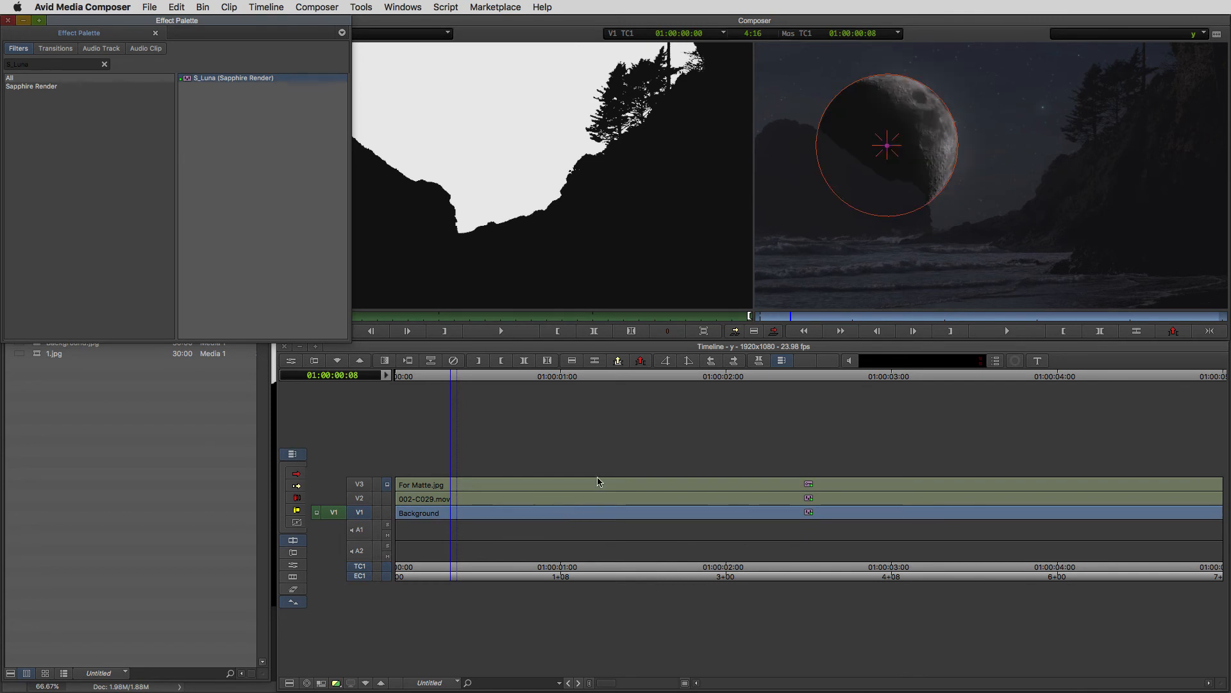
pyautogui.click(889, 147)
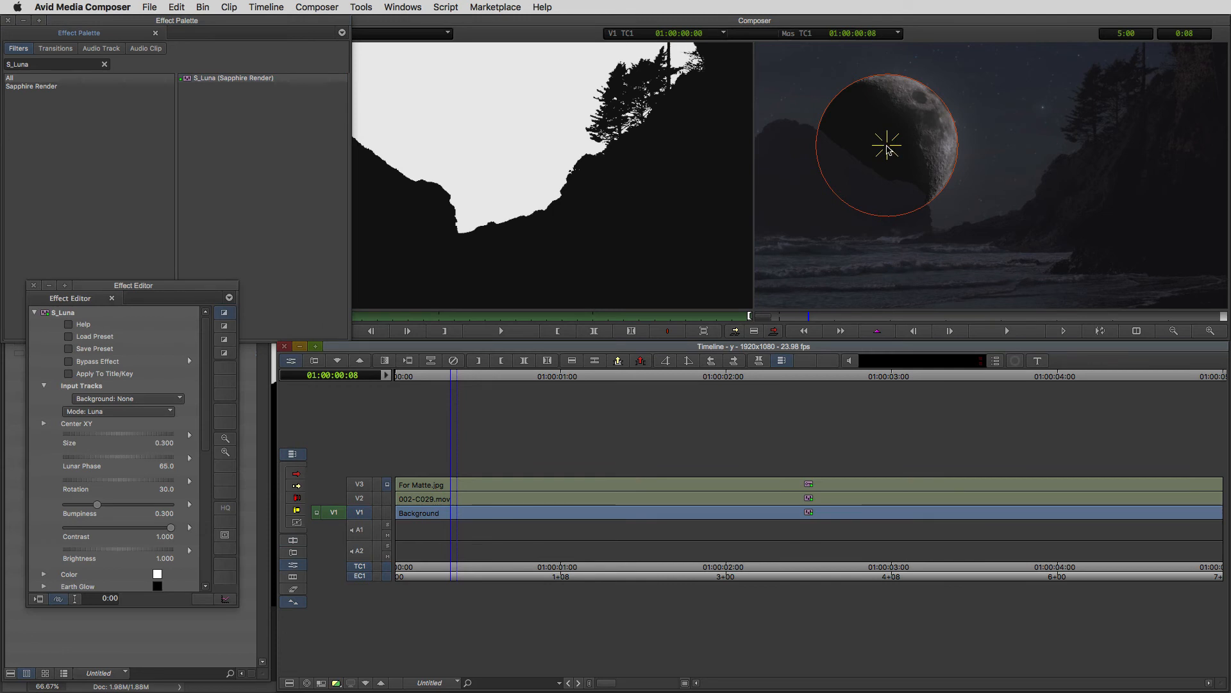
pyautogui.moveTo(889, 148); pyautogui.dragTo(972, 120)
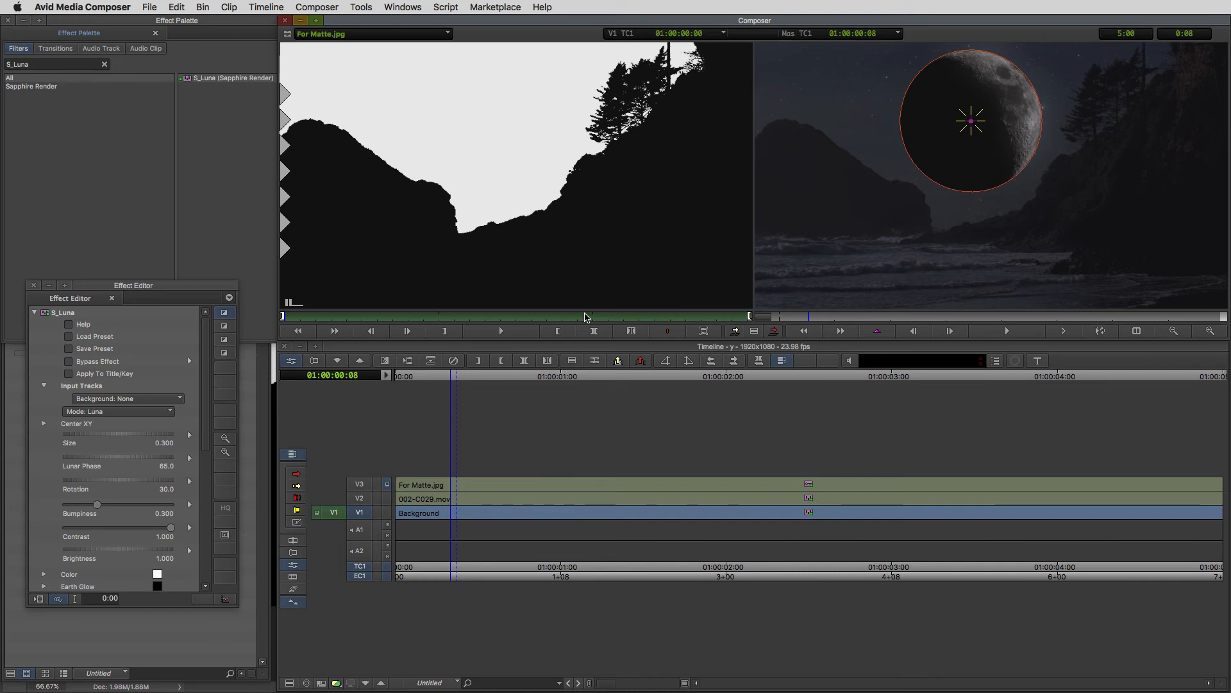
# - Set the S_Luna Lunar Phase to 180 and the moon's Size to 0.095
pyautogui.click(108, 457)
pyautogui.write('180')
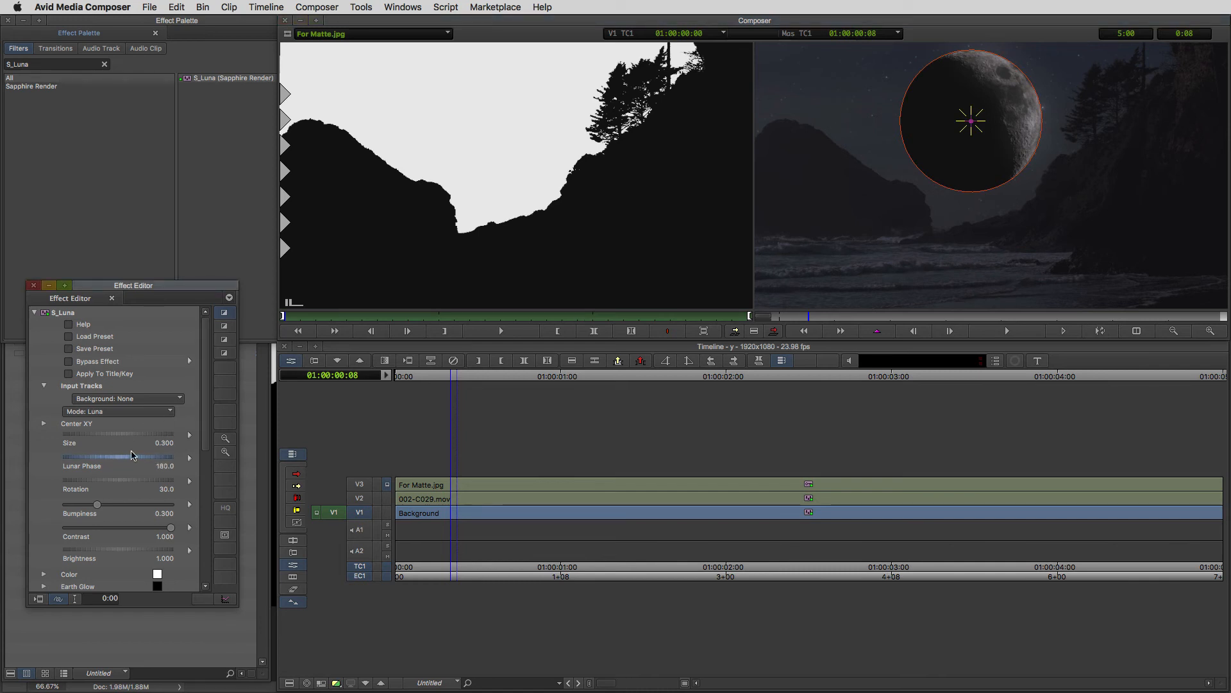
pyautogui.press('Return')
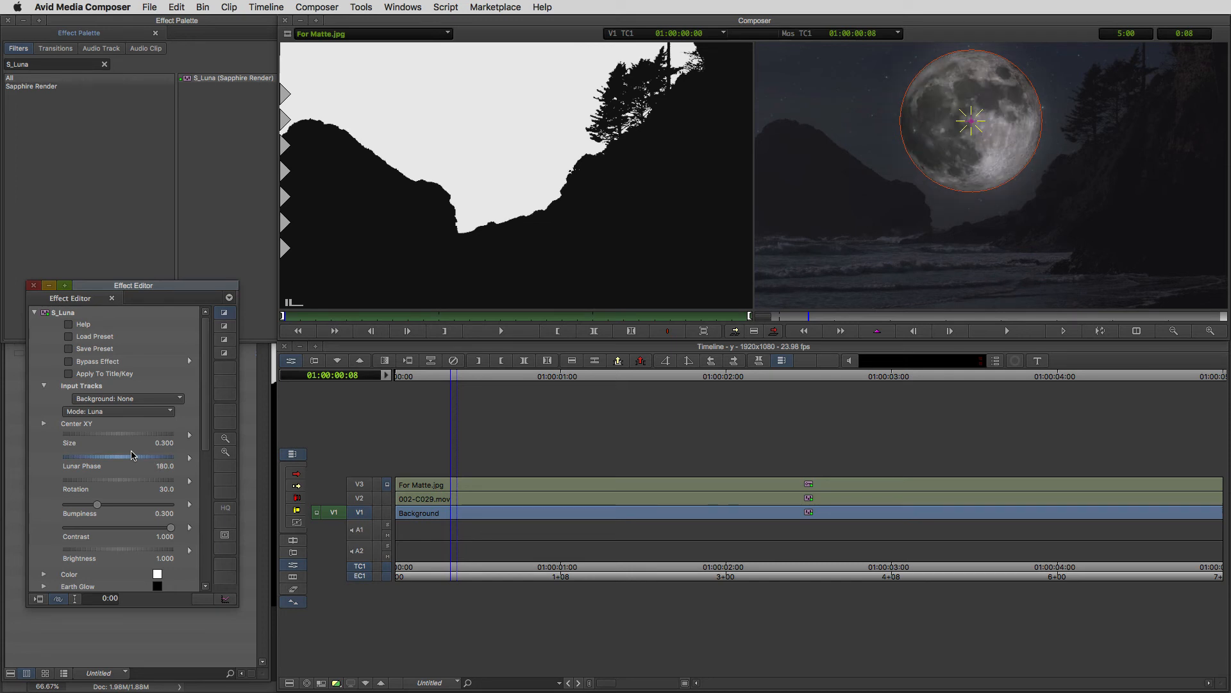
pyautogui.click(147, 434)
pyautogui.write('0.1')
pyautogui.press('Return')
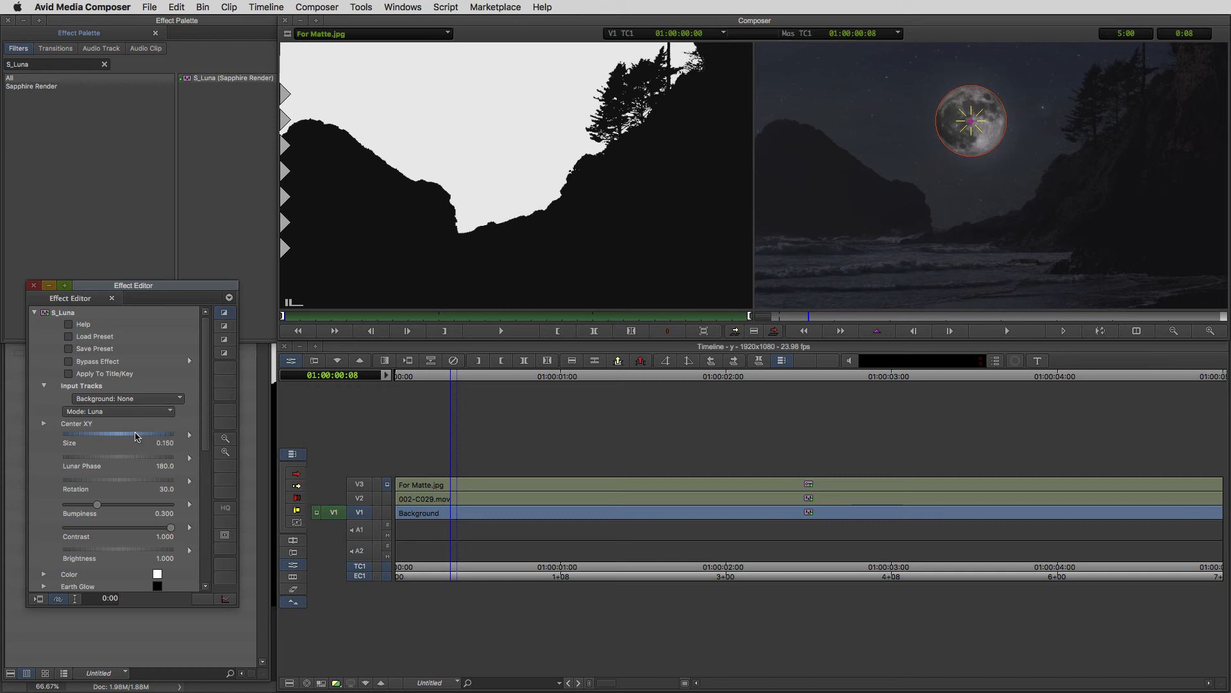
pyautogui.write('09')
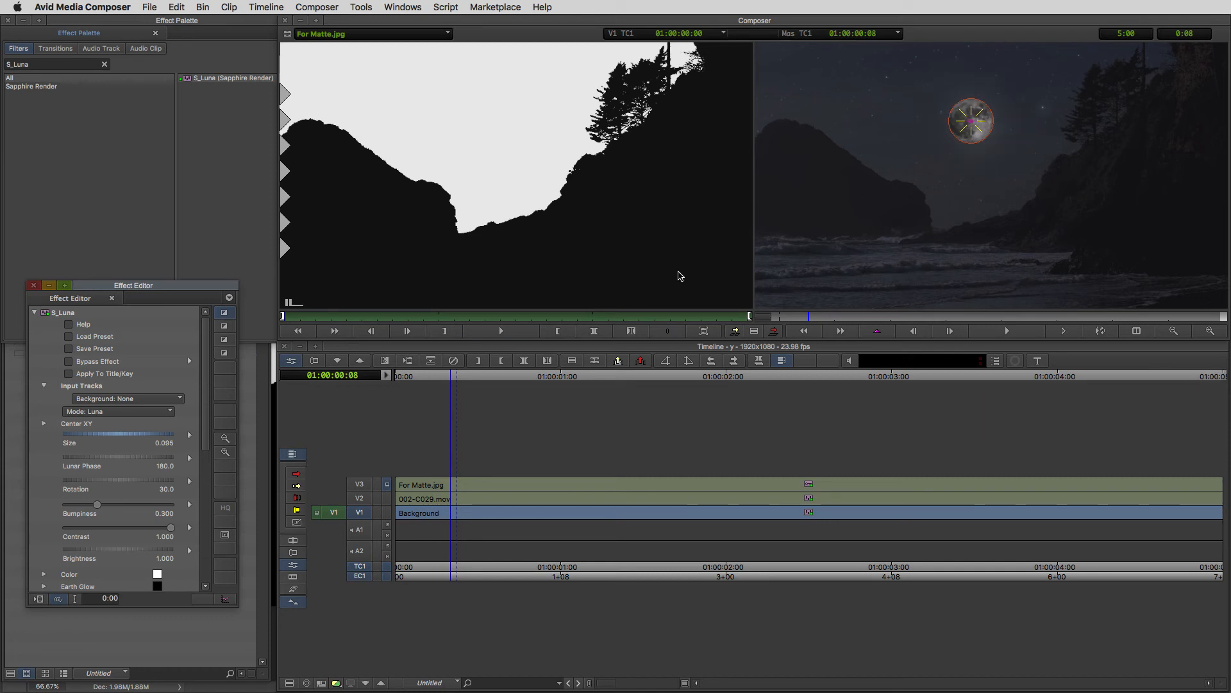
# - Adjust the moon's glow to a Glow Brightness of about 2.726, a Threshold of 0 and a Glow Size of about 1.26
pyautogui.scroll(-3, 214, 414)
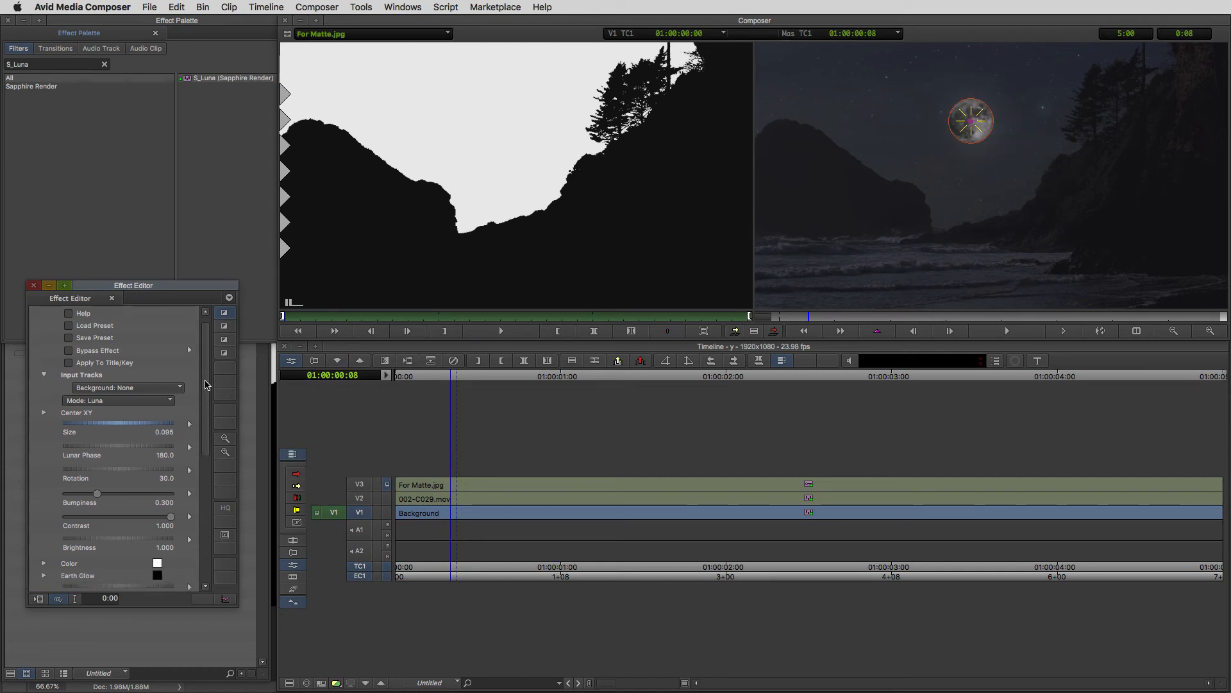
pyautogui.scroll(-9, 214, 414)
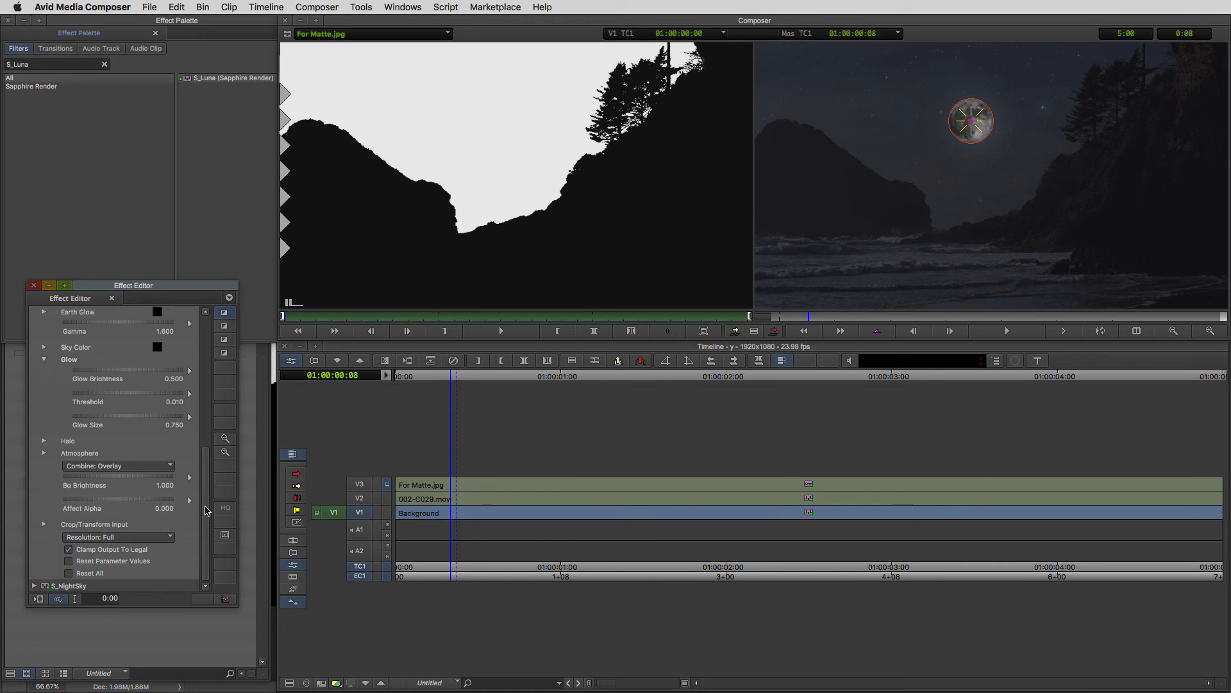
pyautogui.click(109, 380)
pyautogui.moveTo(245, 372); pyautogui.dragTo(392, 371)
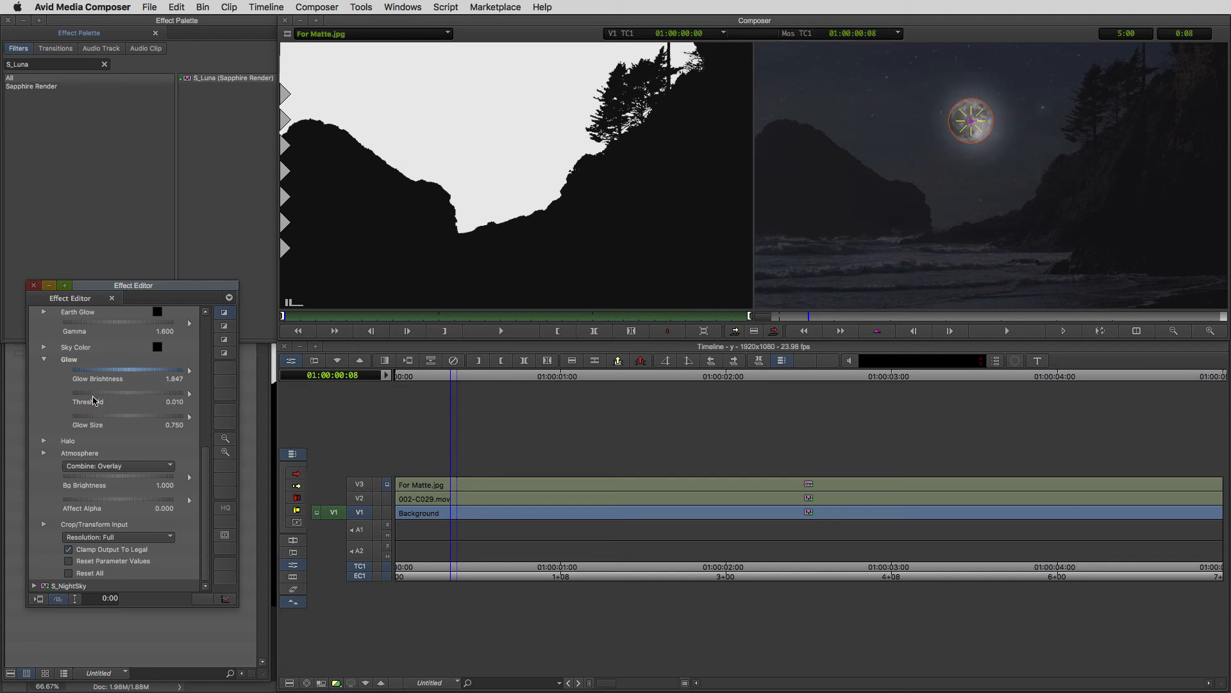
pyautogui.click(127, 398)
pyautogui.click(133, 416)
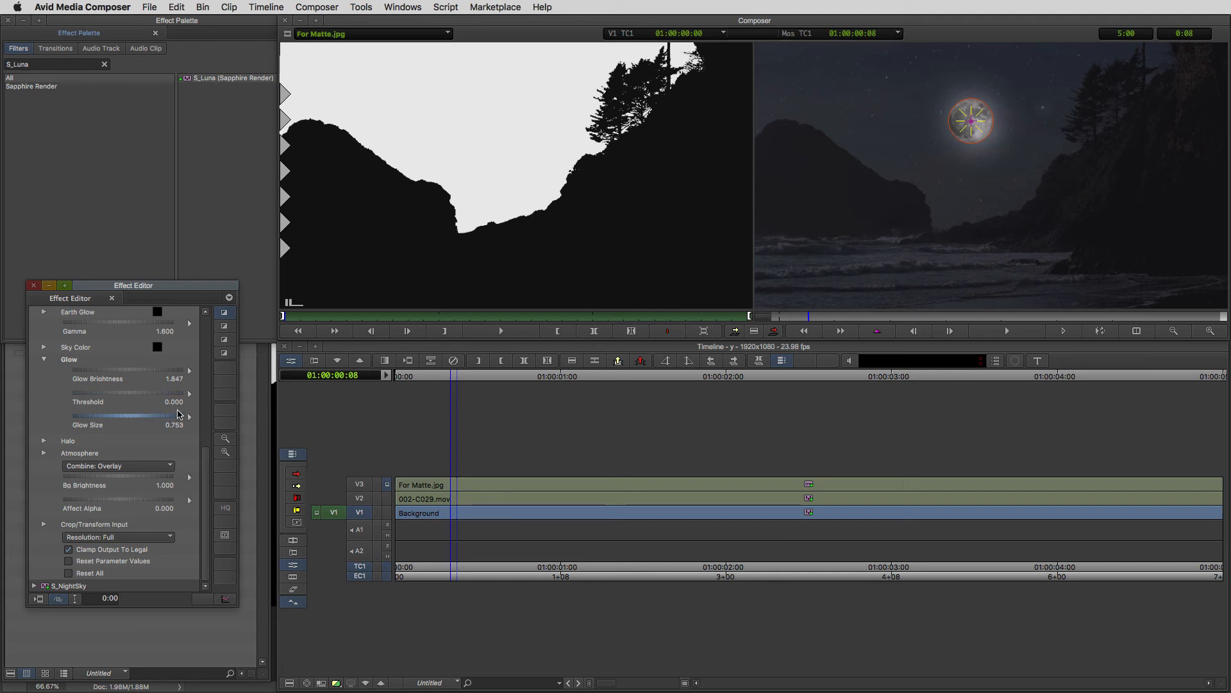
pyautogui.moveTo(180, 414); pyautogui.dragTo(229, 412)
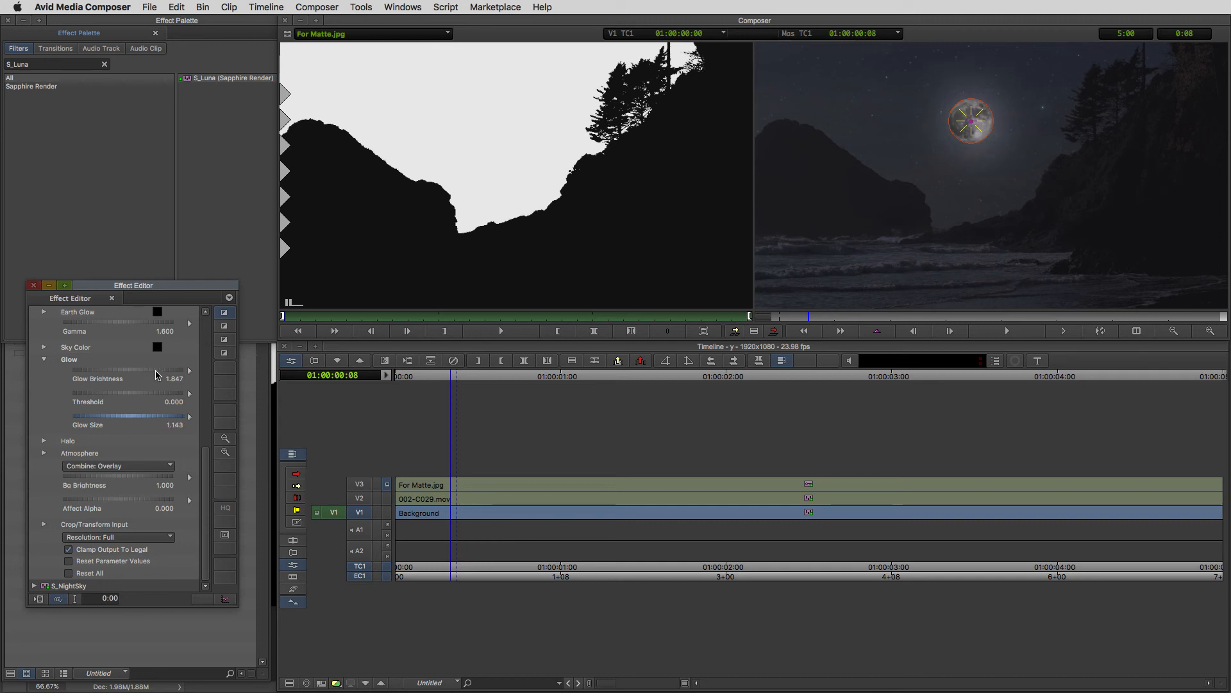
pyautogui.click(132, 372)
pyautogui.moveTo(135, 374); pyautogui.dragTo(324, 375)
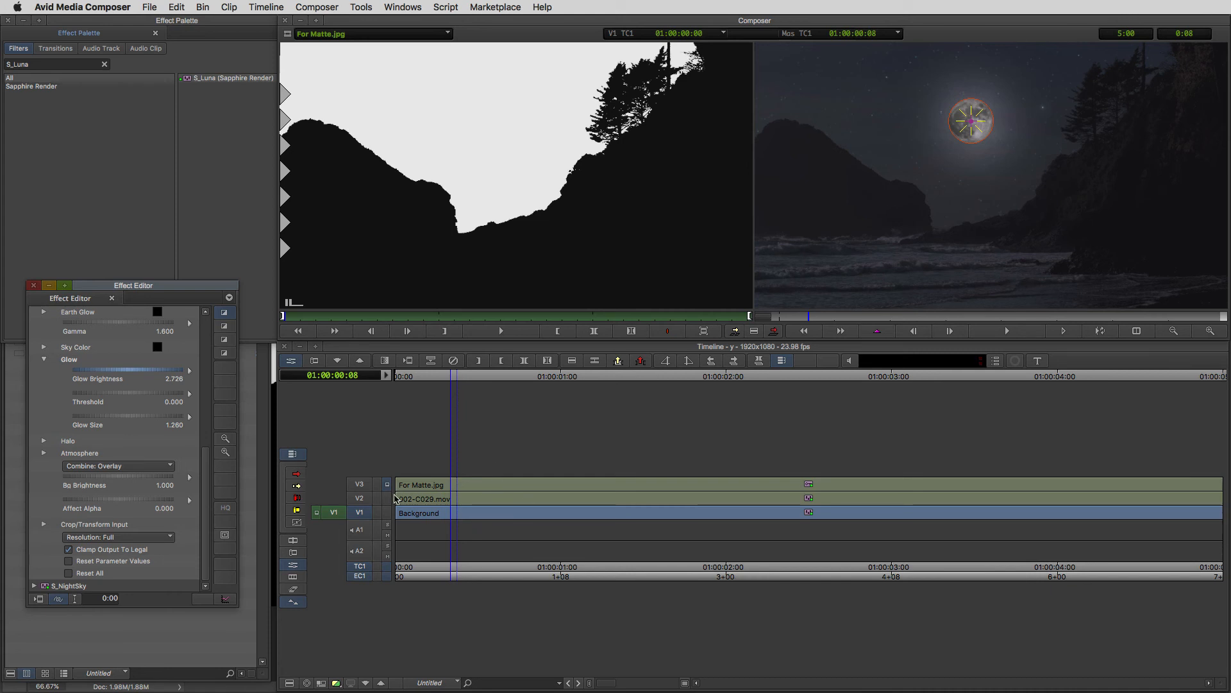
# - Monitor only the Background track, move the S_Luna moon onto the left headland's peak, and view the full composite through V3
pyautogui.click(387, 513)
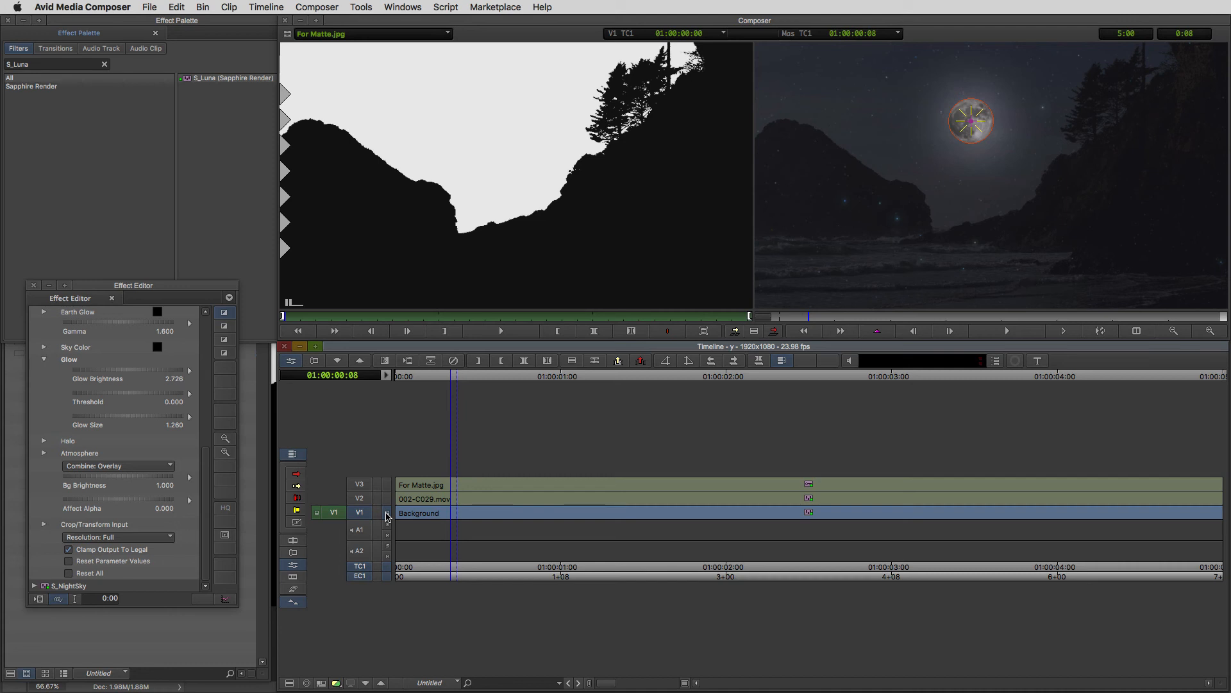
pyautogui.moveTo(970, 125); pyautogui.dragTo(786, 139)
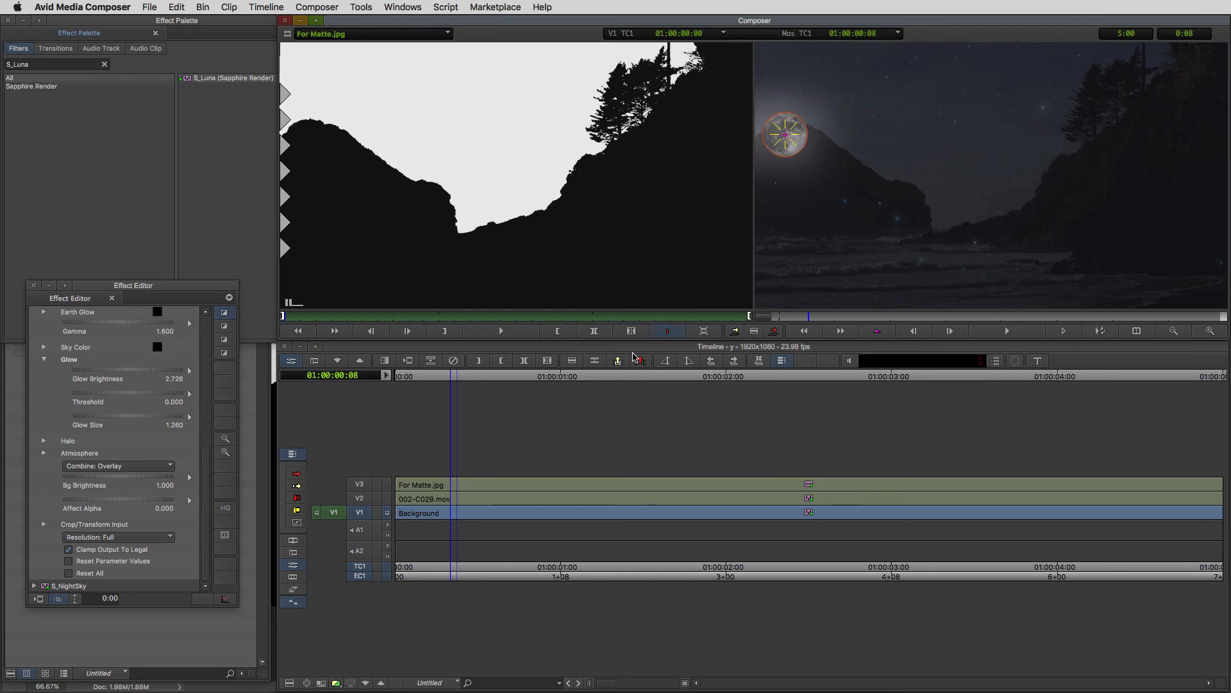
pyautogui.click(388, 484)
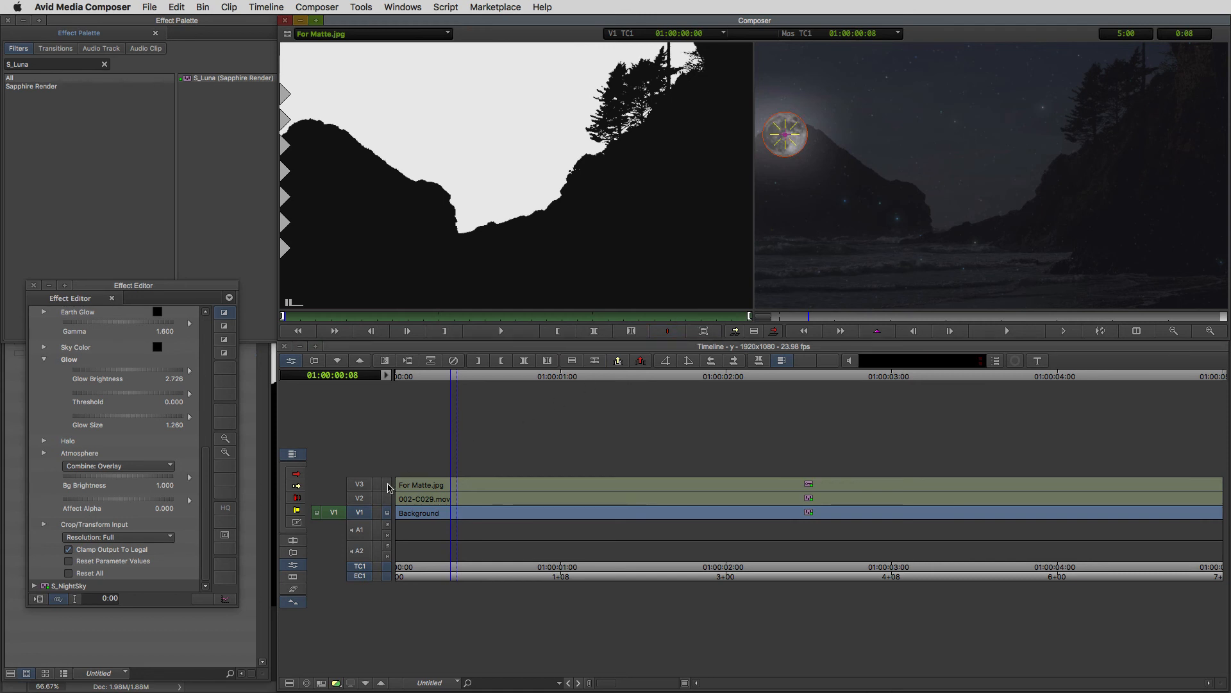
pyautogui.click(387, 484)
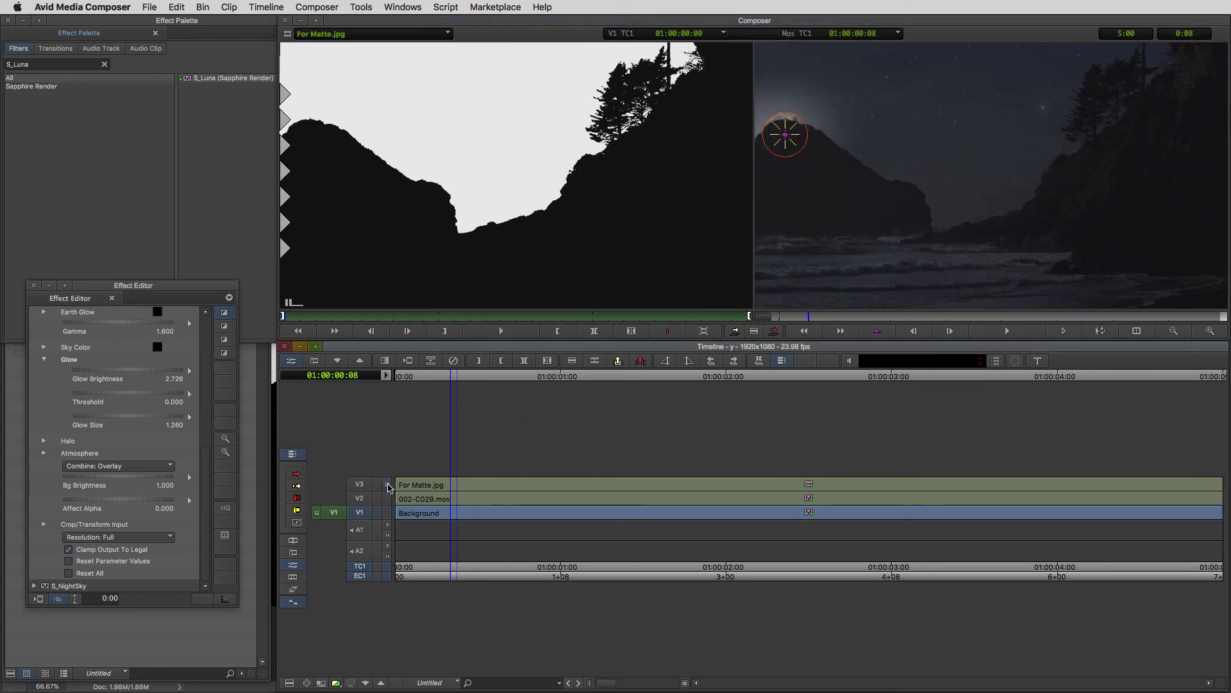
pyautogui.press('y')
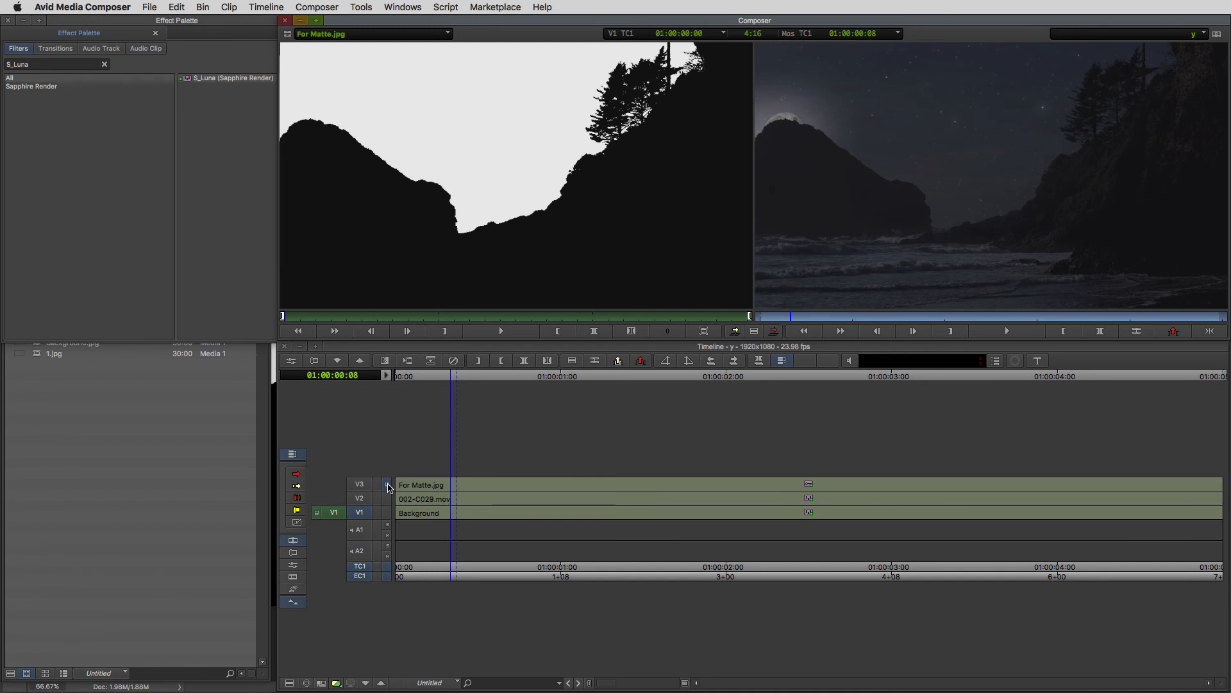
# - Move the S_Luna moon behind the trees on the right headland and check the composite with and without its position handle
pyautogui.hotkey('shift', 'F10')
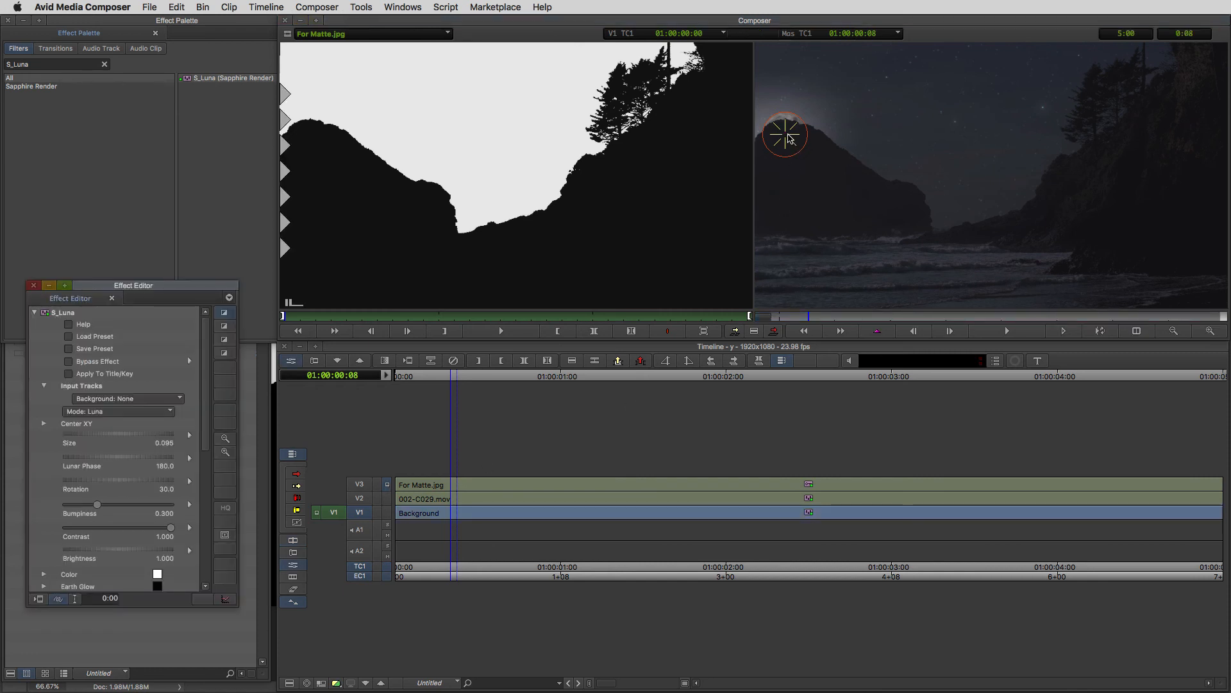
pyautogui.moveTo(789, 138); pyautogui.dragTo(1101, 136)
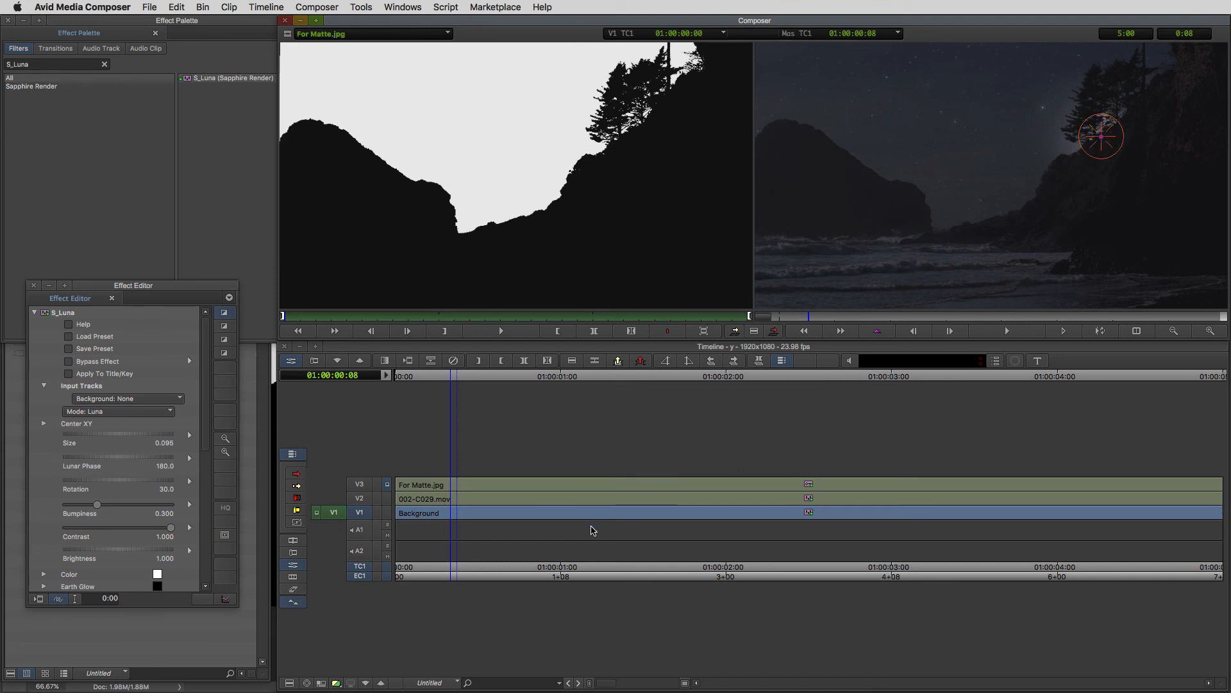
pyautogui.click(591, 530)
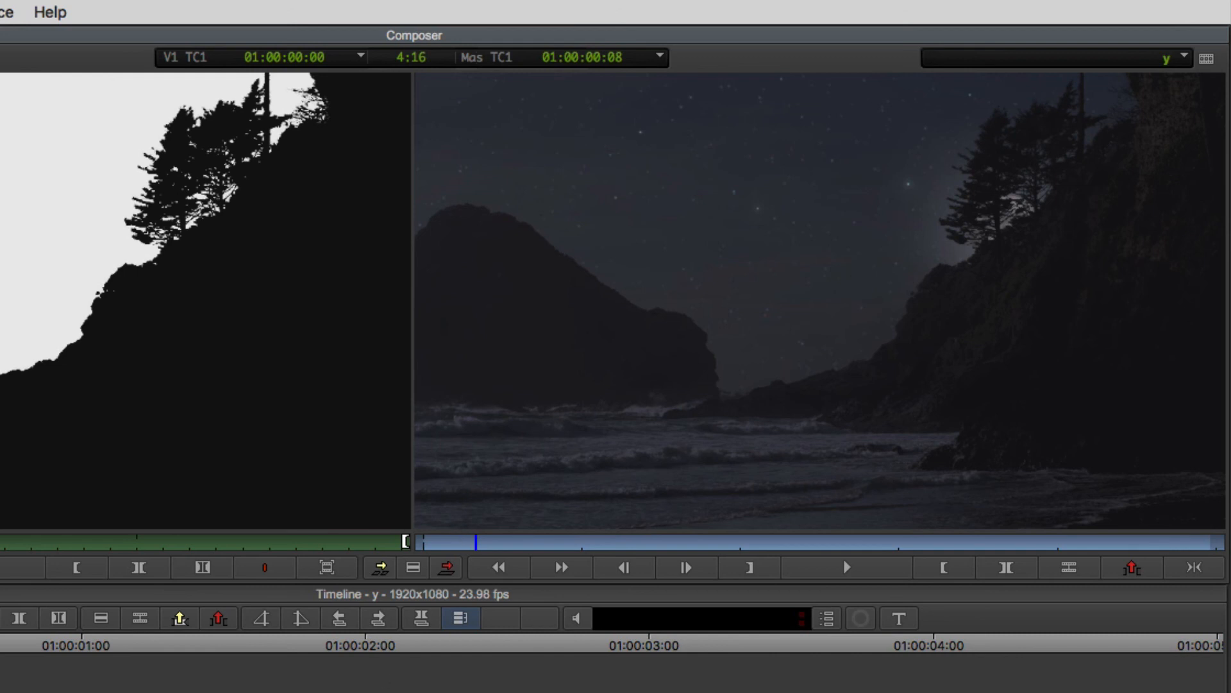
pyautogui.click(1009, 234)
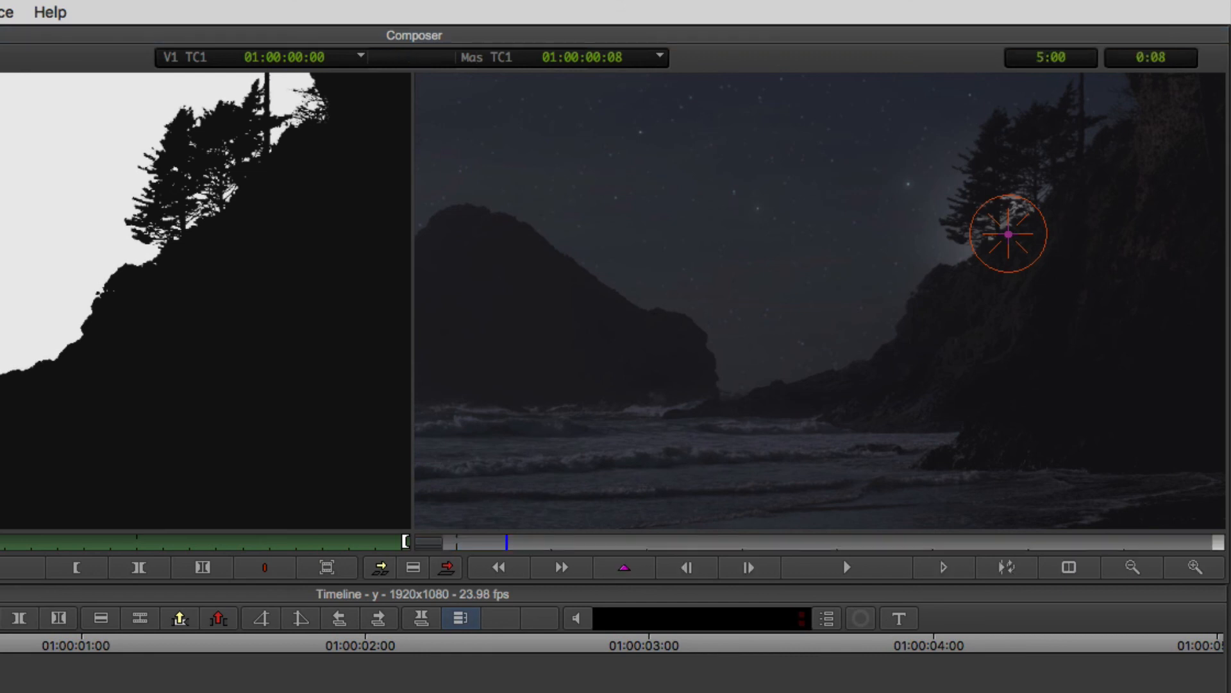